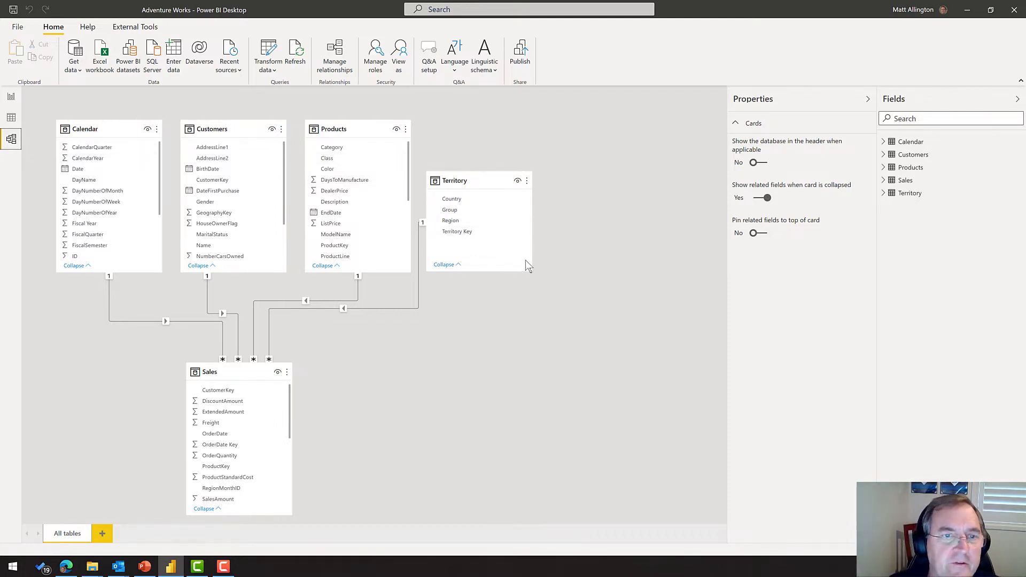
- Show the report view in Power BI Desktop and view the Demo workspace in the Power BI service in the browser
left_click(12, 97)
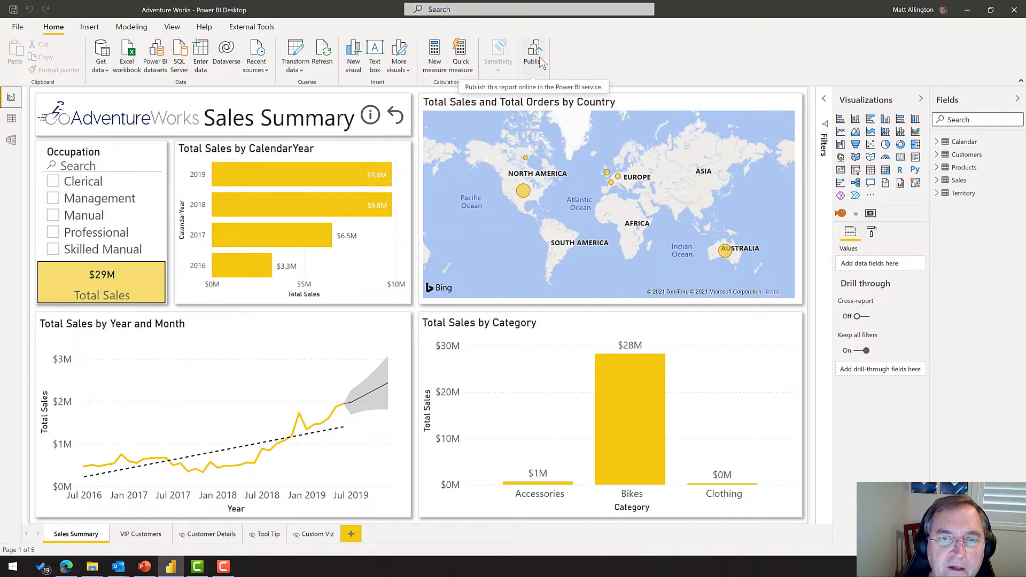
left_click(65, 567)
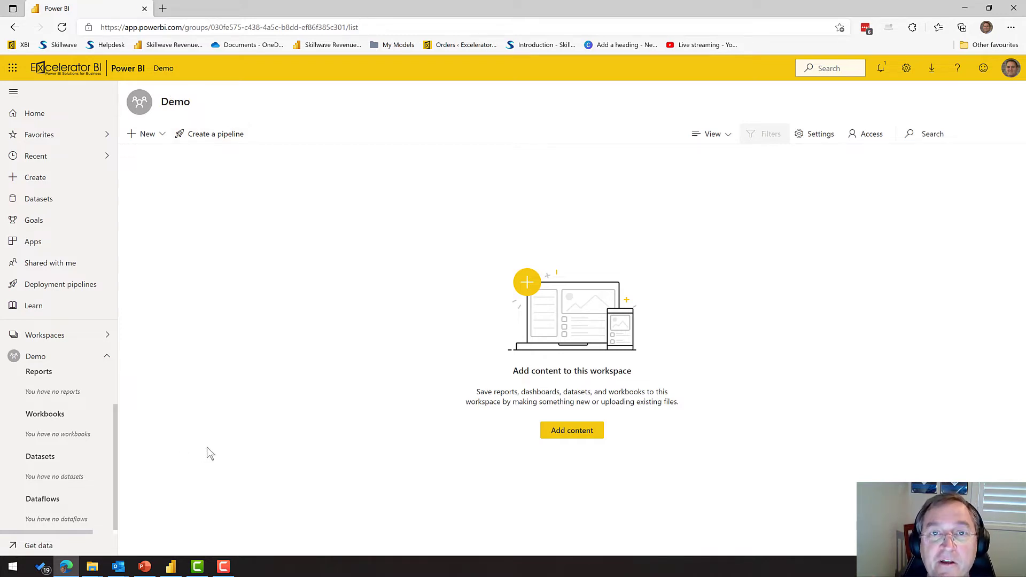
left_click(101, 336)
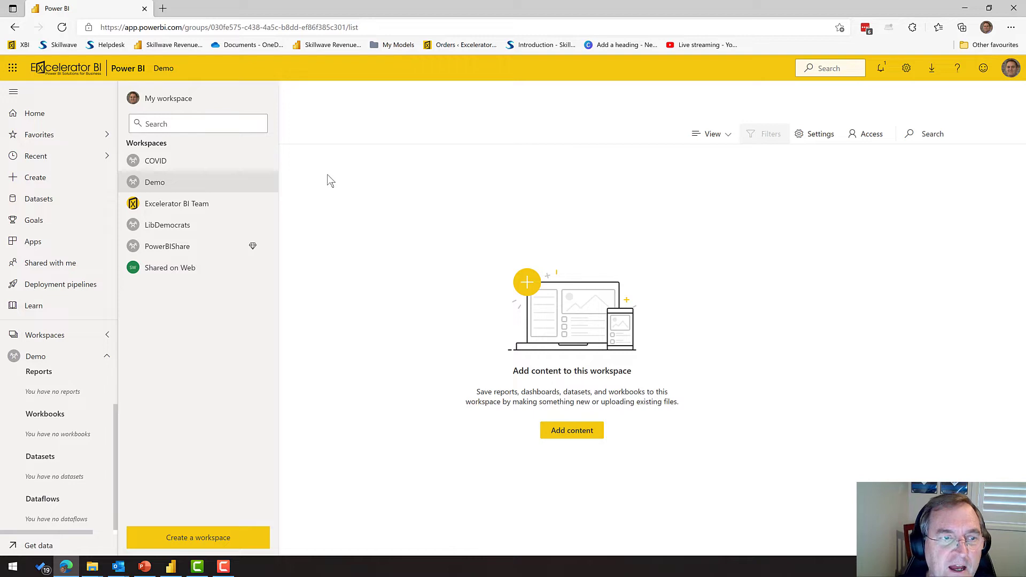
left_click(160, 185)
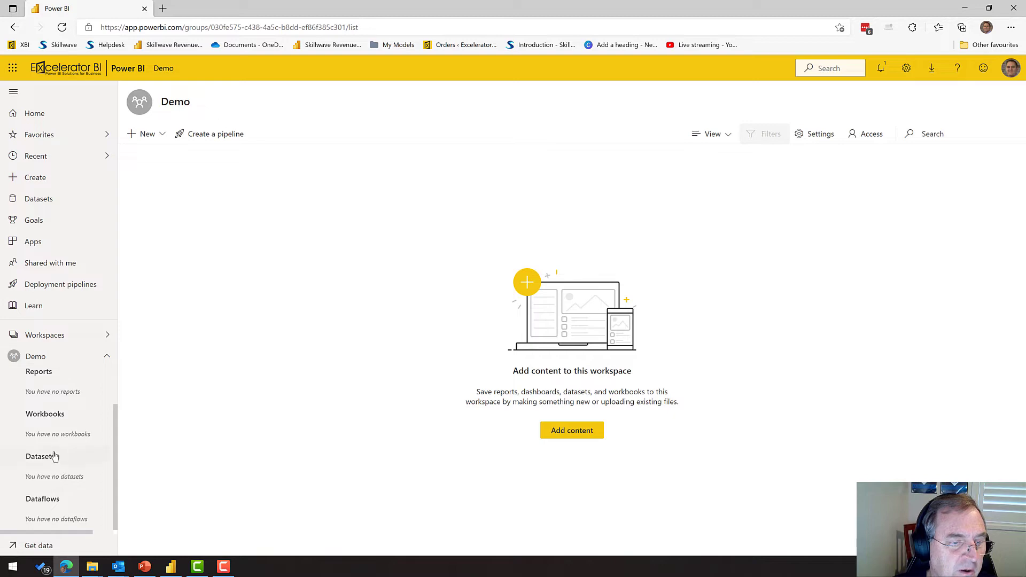
- Return to Power BI Desktop, save the Adventure Works report and publish it to the Demo workspace
left_click(171, 566)
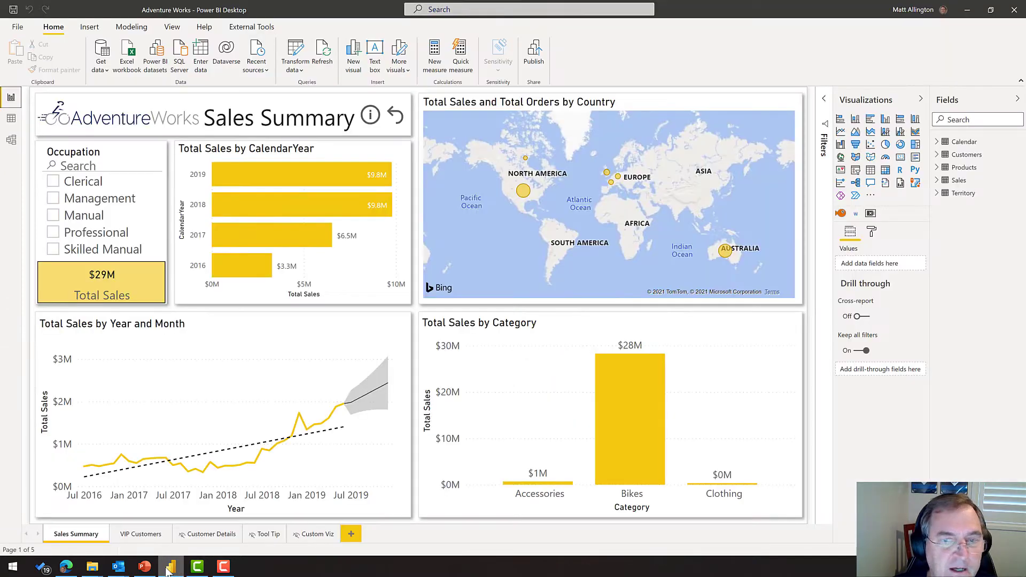
left_click(536, 61)
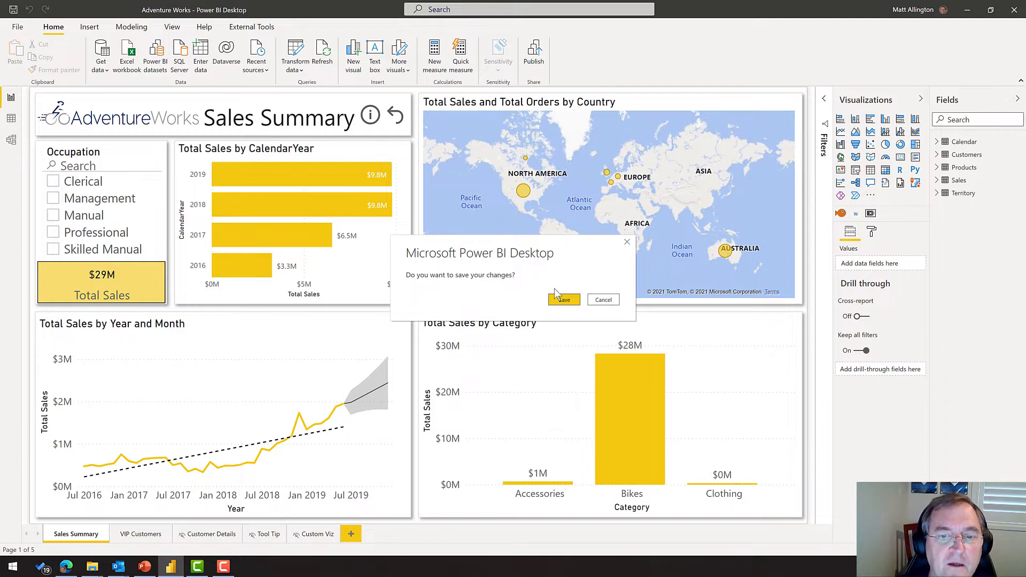
left_click(569, 301)
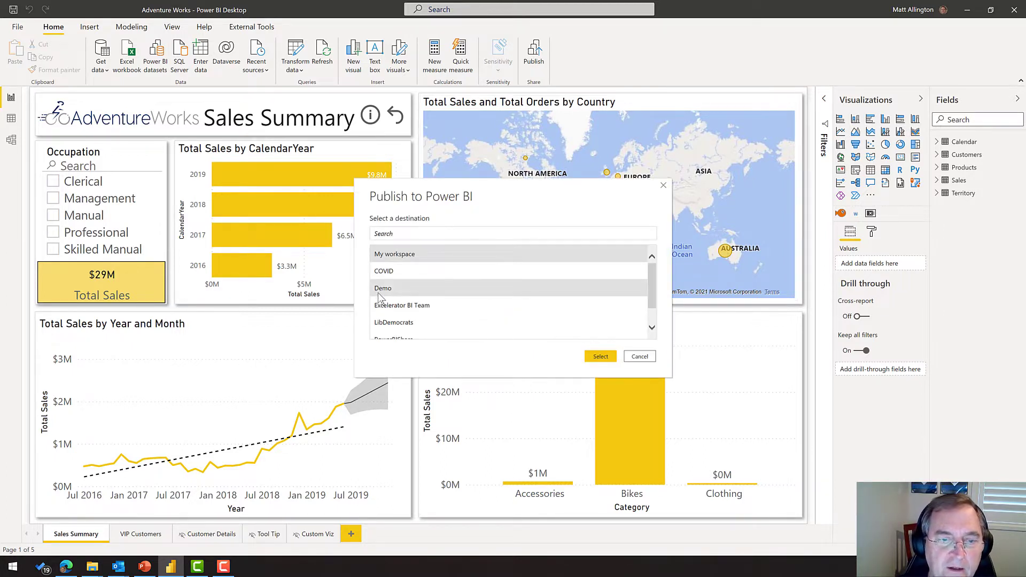
left_click(379, 291)
left_click(600, 358)
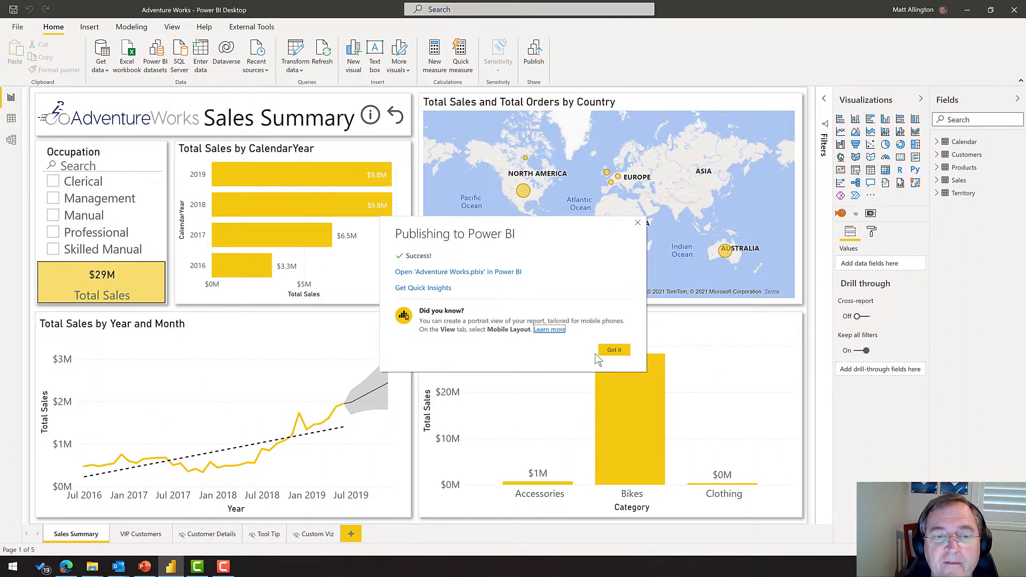
left_click(613, 350)
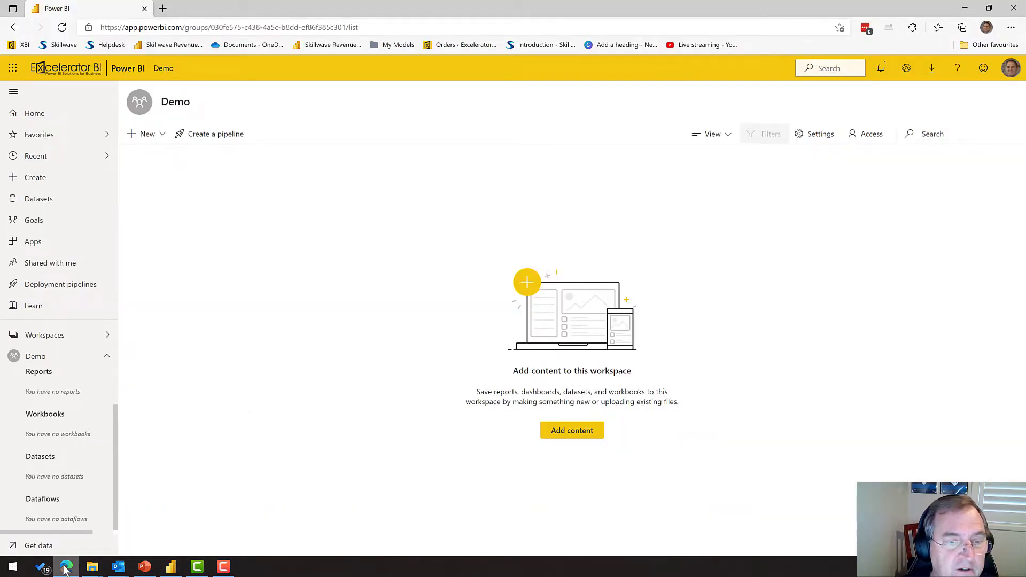
- Switch to the browser, refresh the Demo workspace and open the published Adventure Works report
left_click(66, 568)
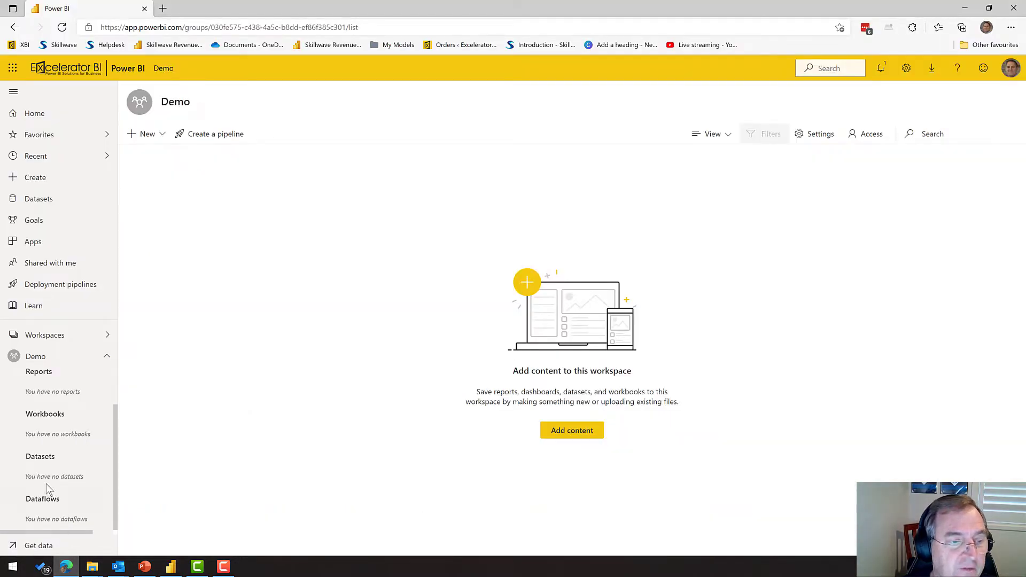
left_click(62, 26)
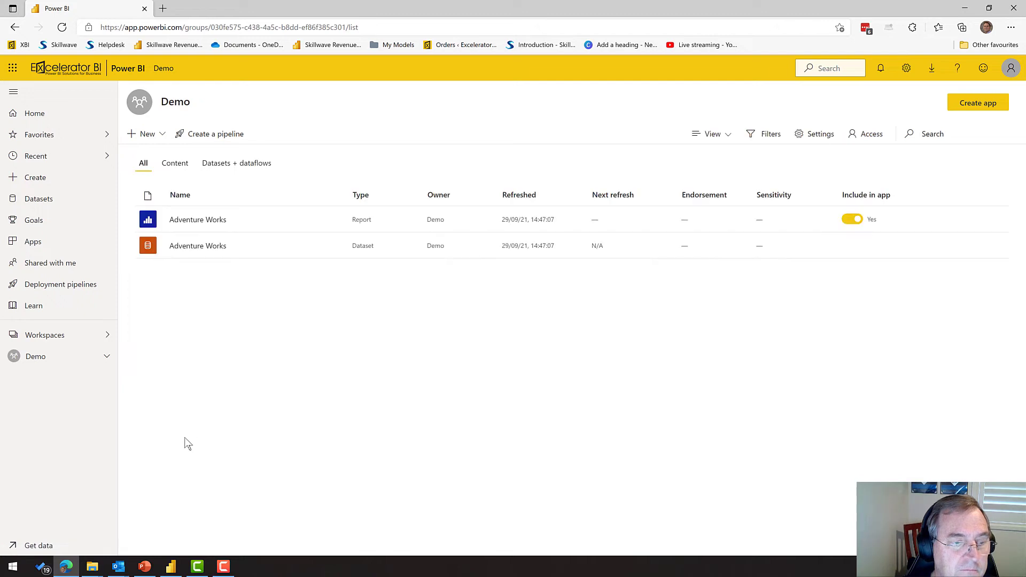
left_click(106, 361)
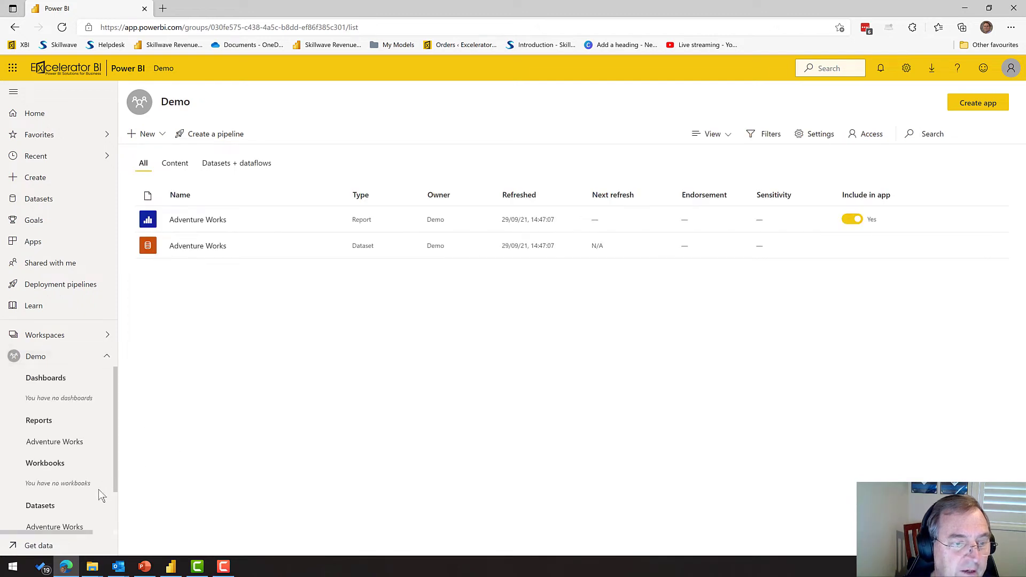
scroll(59, 516, "down", 1)
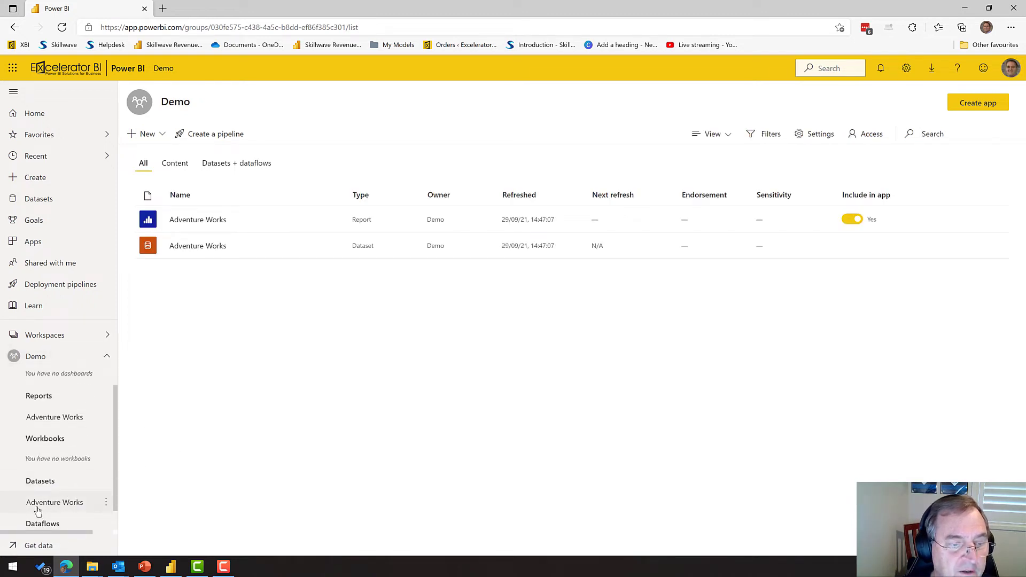
left_click(42, 422)
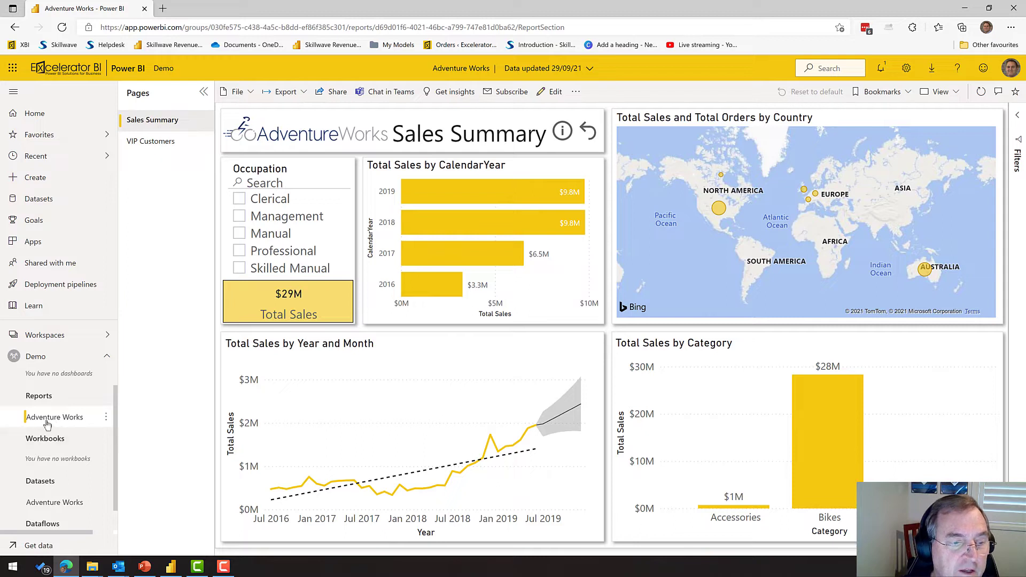
- View the available options for the Adventure Works report and for its dataset in the Demo workspace
left_click(106, 417)
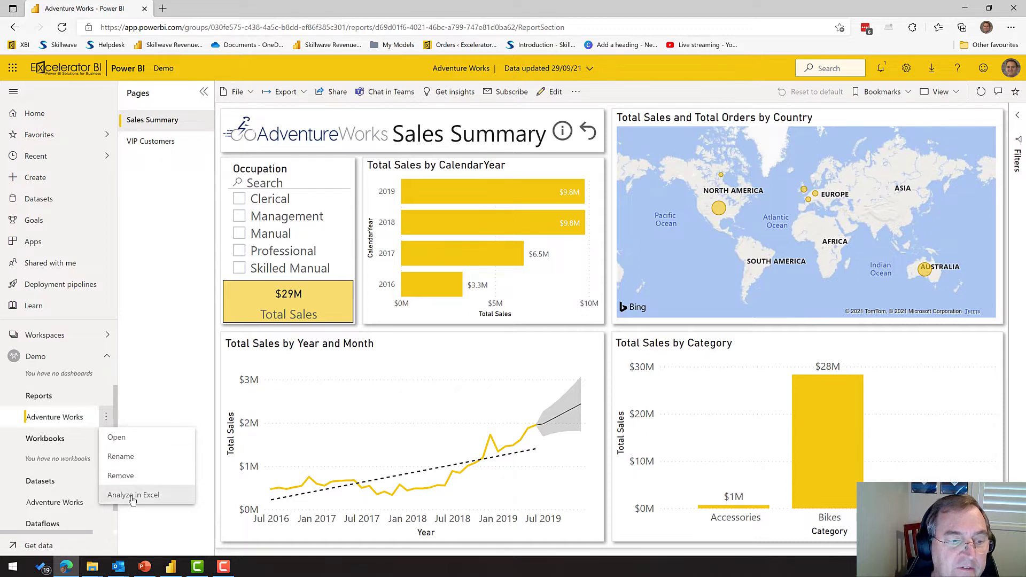
left_click(134, 530)
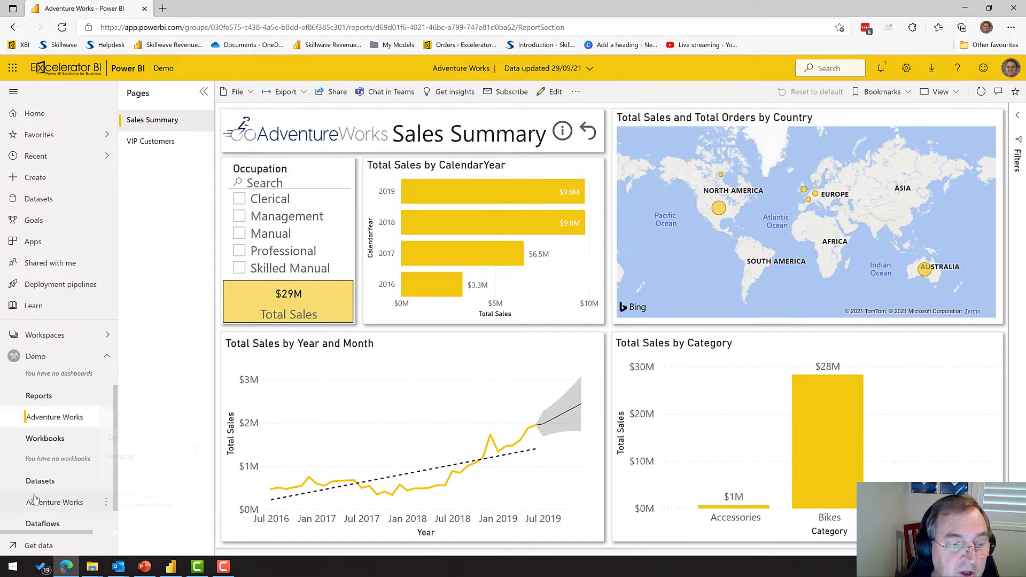
left_click(107, 505)
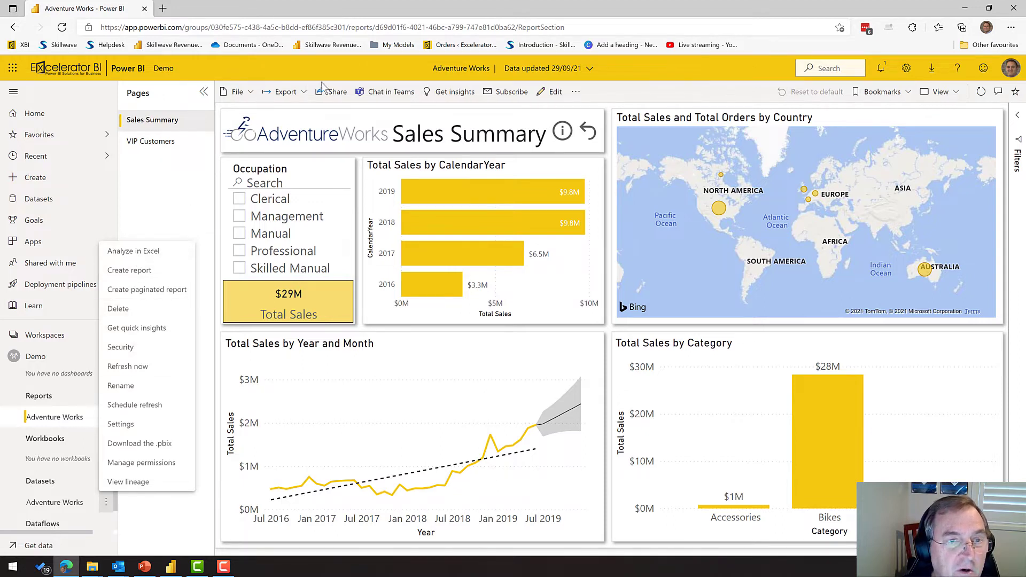
- Export the Adventure Works report as an Excel workbook using Analyze in Excel
left_click(301, 93)
left_click(303, 93)
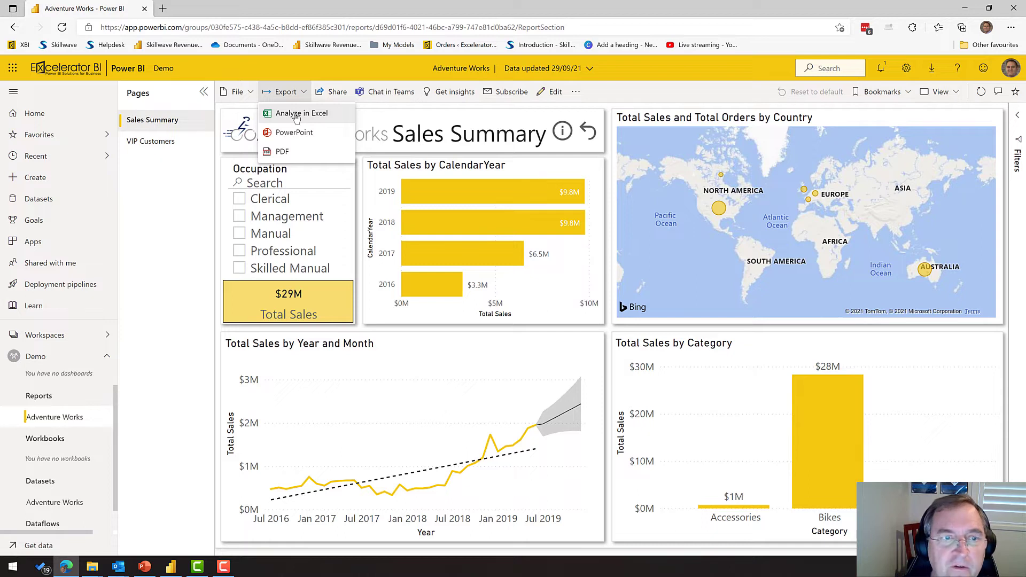
left_click(296, 115)
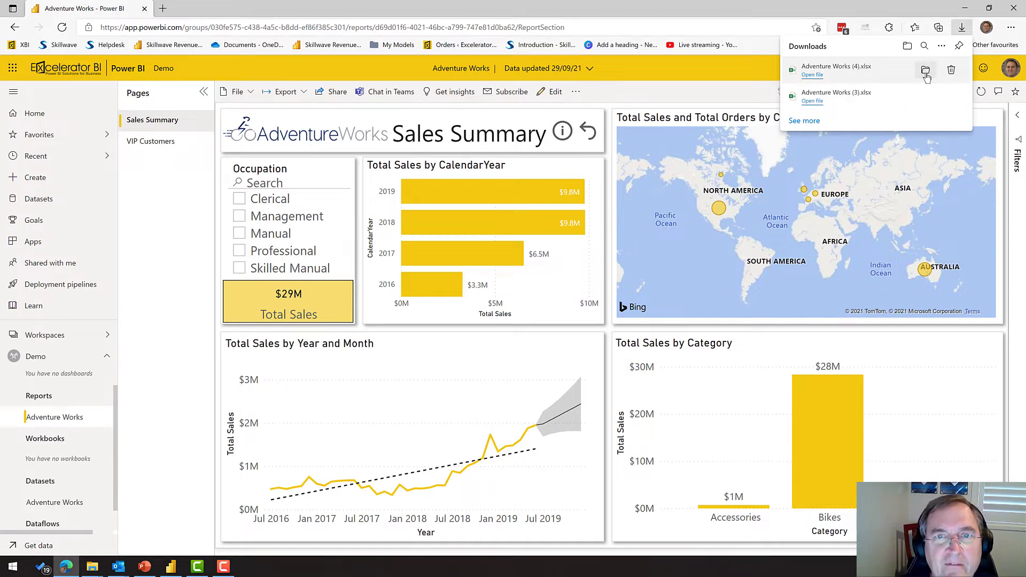
- Open the downloaded Adventure Works (4).xlsx in Excel and enable its editing and external data connections
left_click(810, 76)
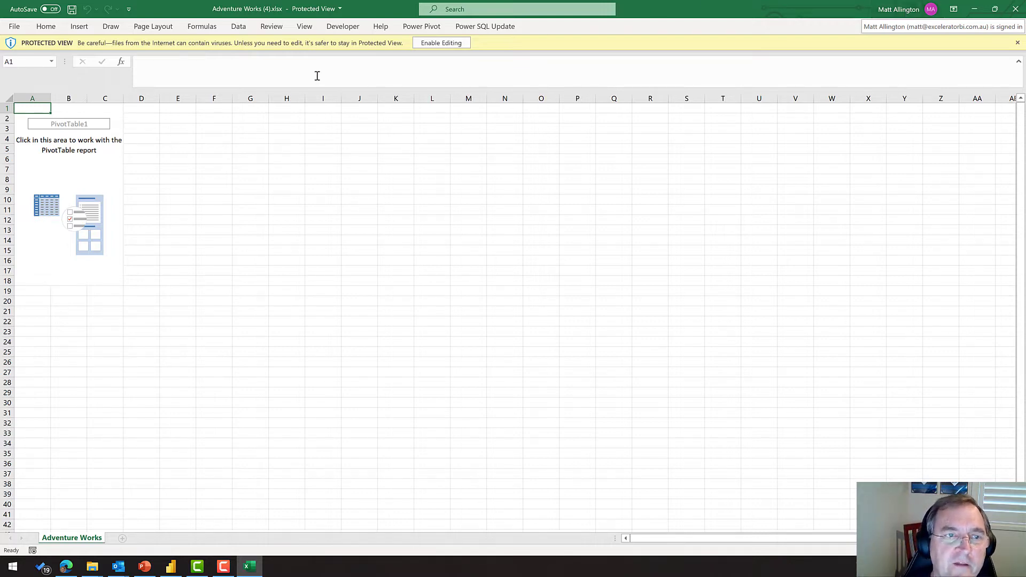
left_click(435, 45)
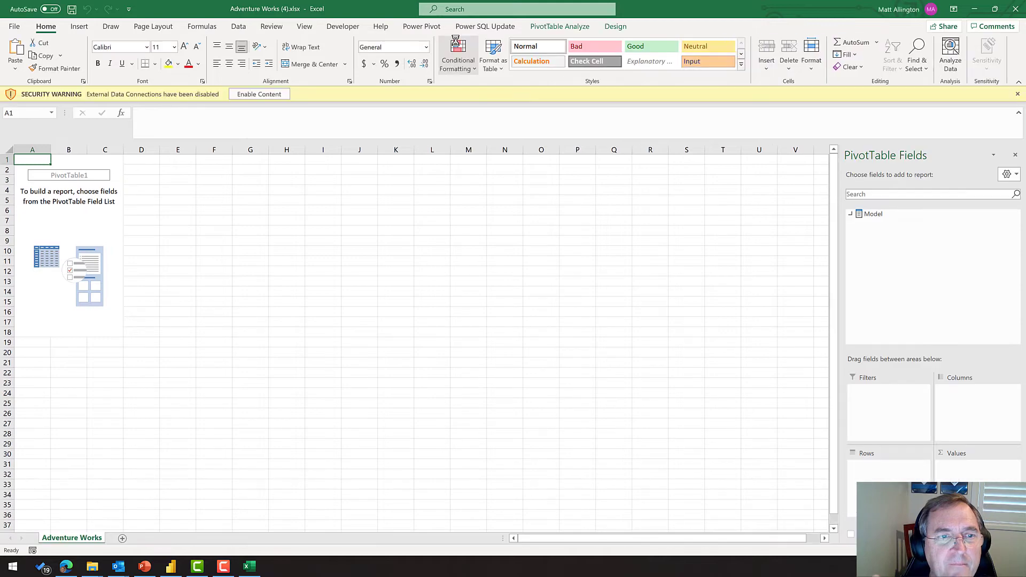
left_click(261, 95)
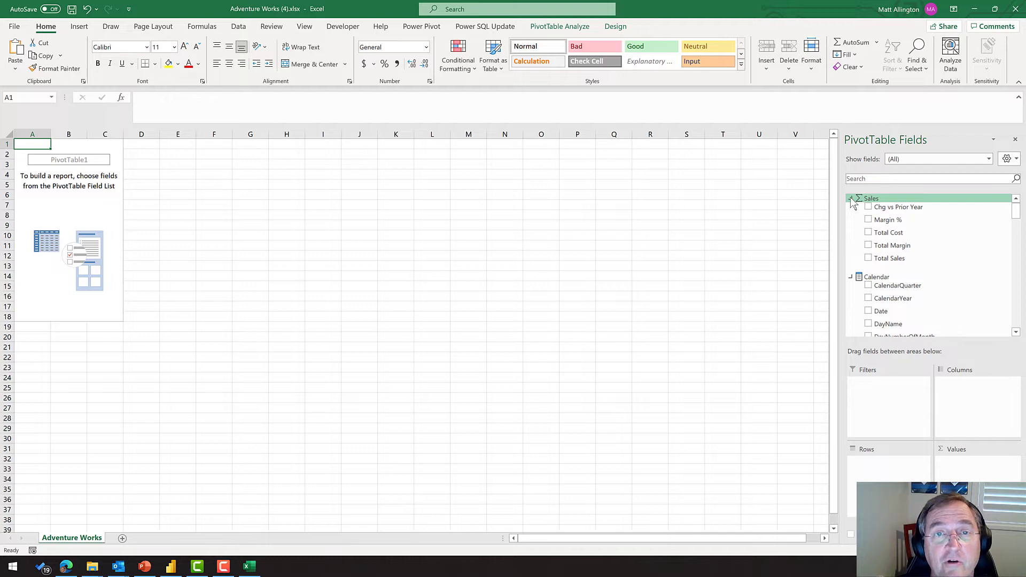
- Collapse all tables and measure groups in the PivotTable field list
left_click(1007, 159)
left_click(903, 320)
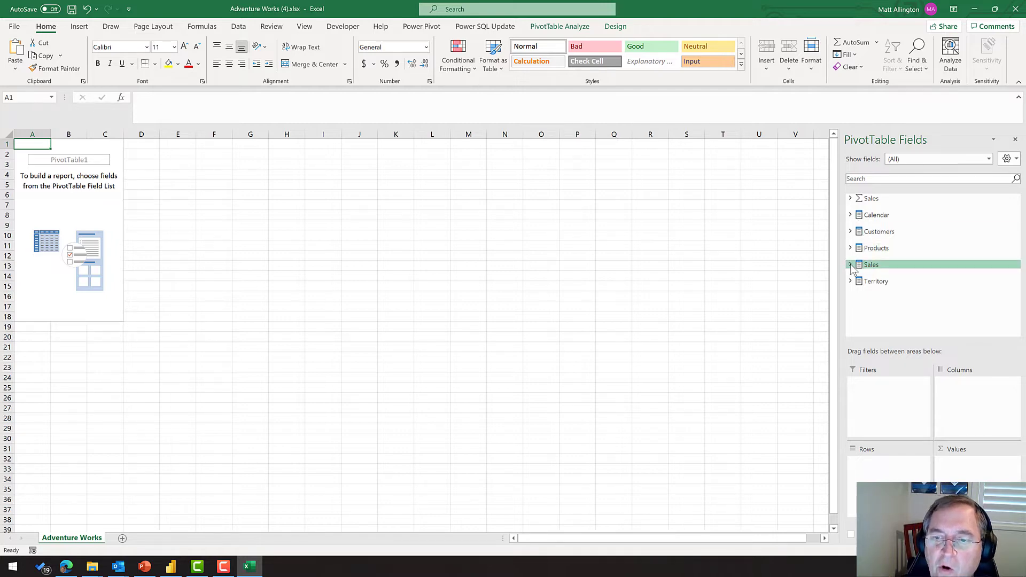
- Switch to Power BI Desktop and examine the Sales table's measures: Chg vs Prior Year, Margin %, Total Cost, Total Margin and Total Sales
left_click(170, 565)
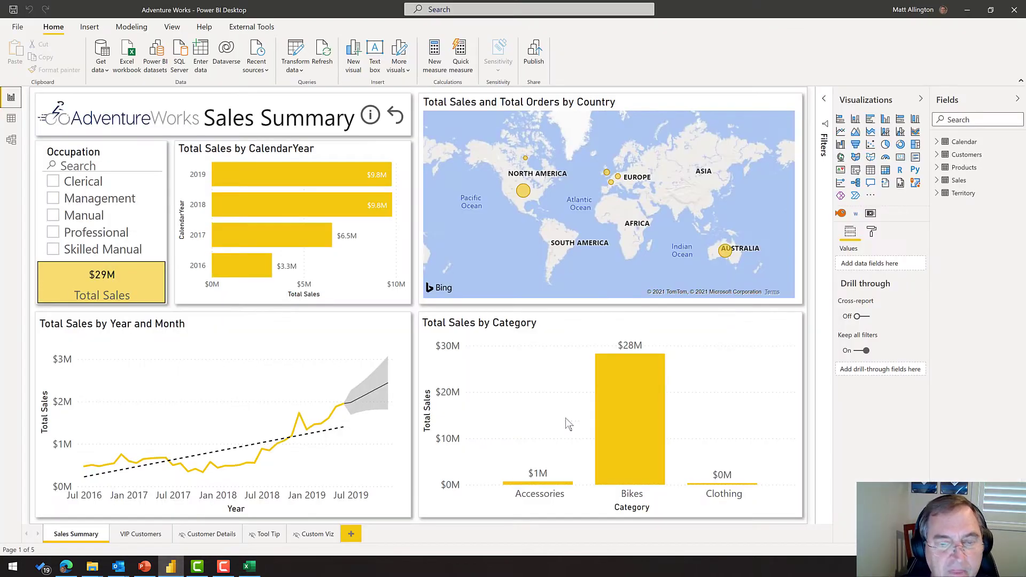
left_click(943, 181)
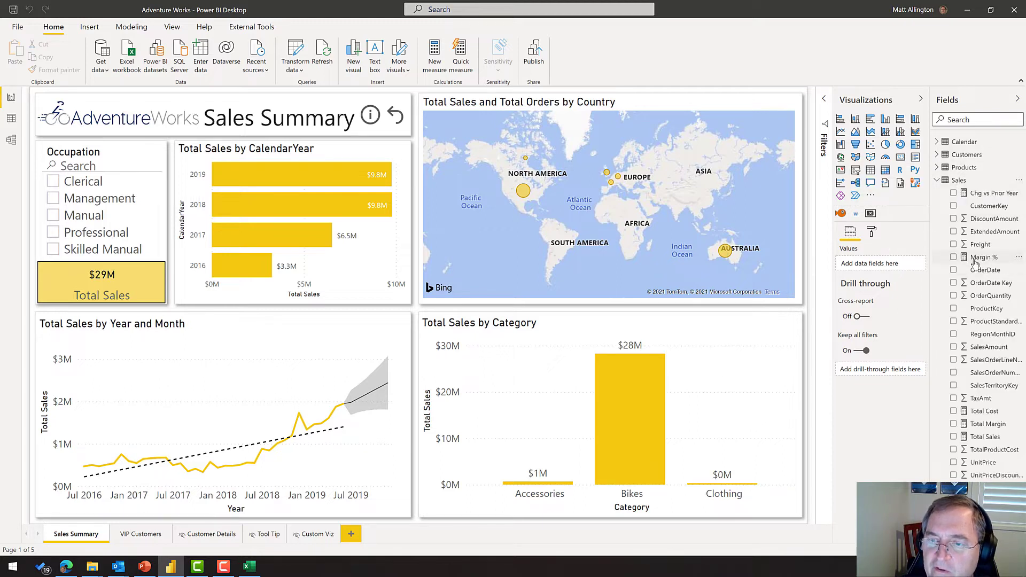
key("ctrl+2")
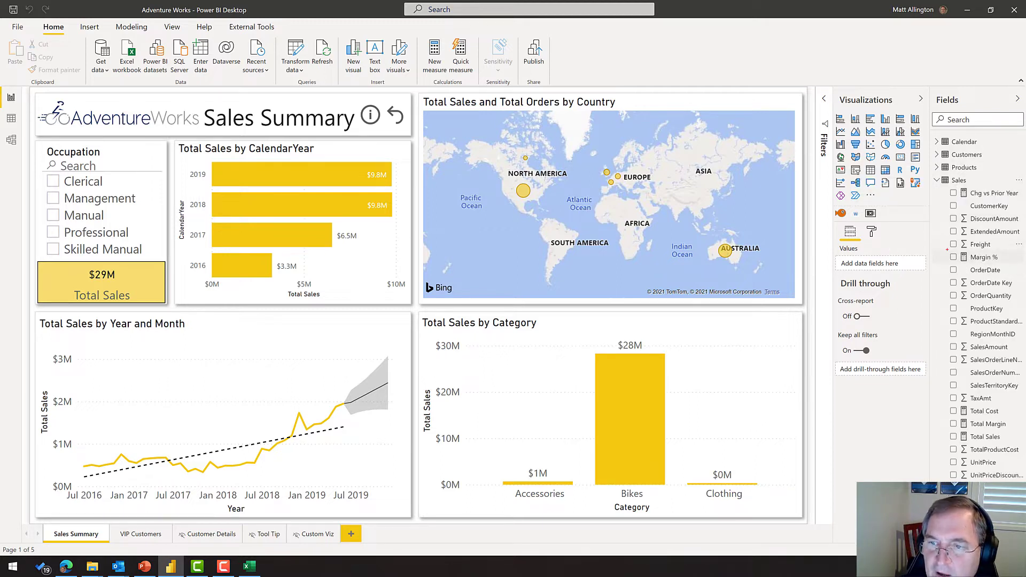
left_click_drag(948, 250, 1002, 263)
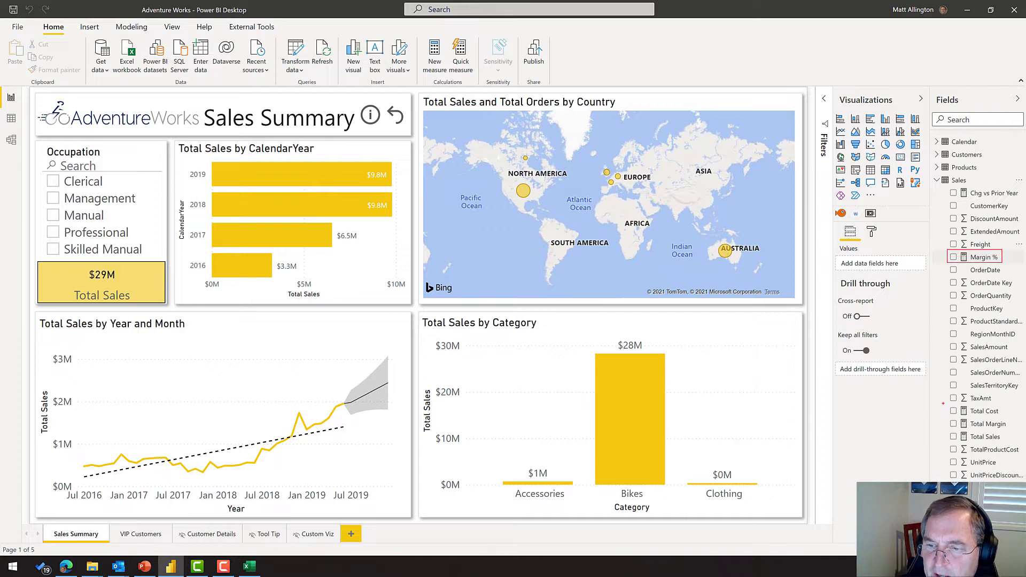
left_click_drag(943, 403, 1014, 442)
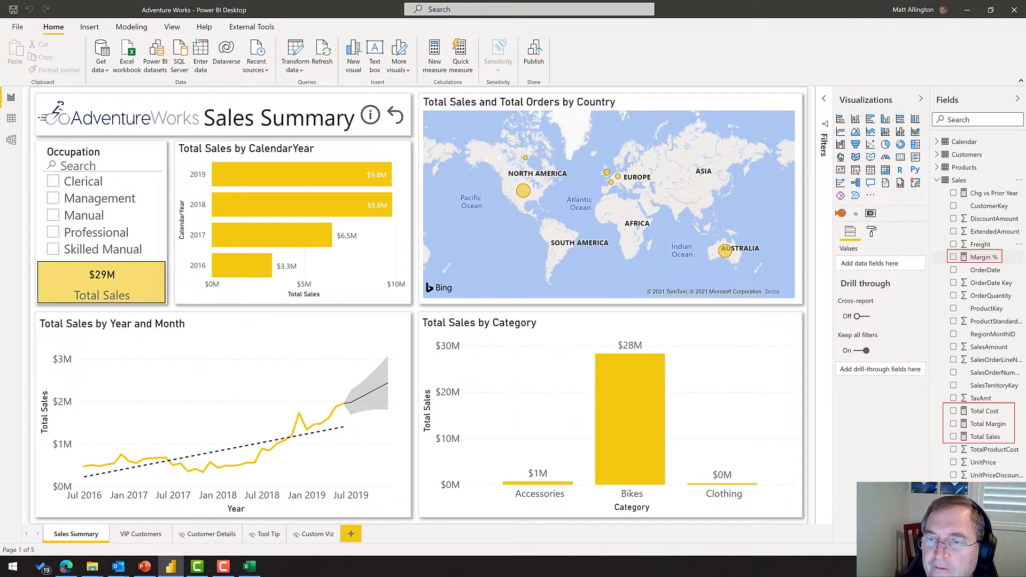
left_click_drag(945, 186, 1020, 198)
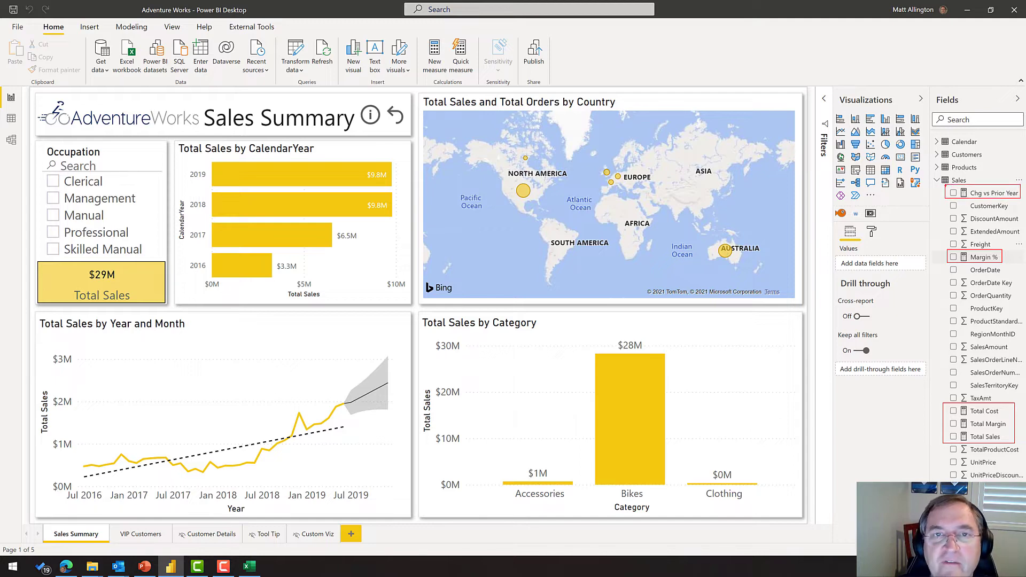
key("Escape")
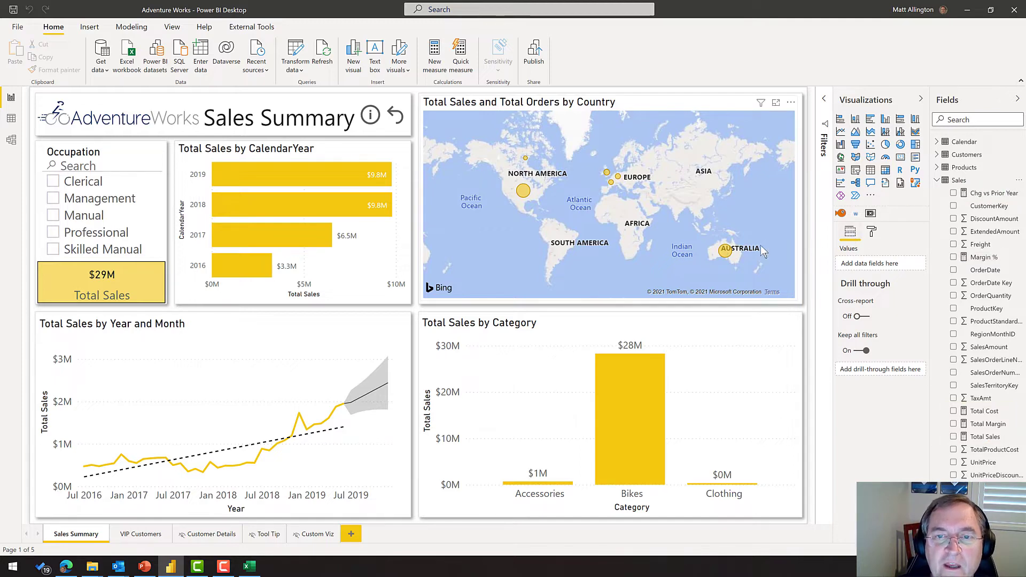
- Return to the Excel workbook and examine the Sales measures, the Sales table columns and the Customers table columns in the field list
key("alt+Tab")
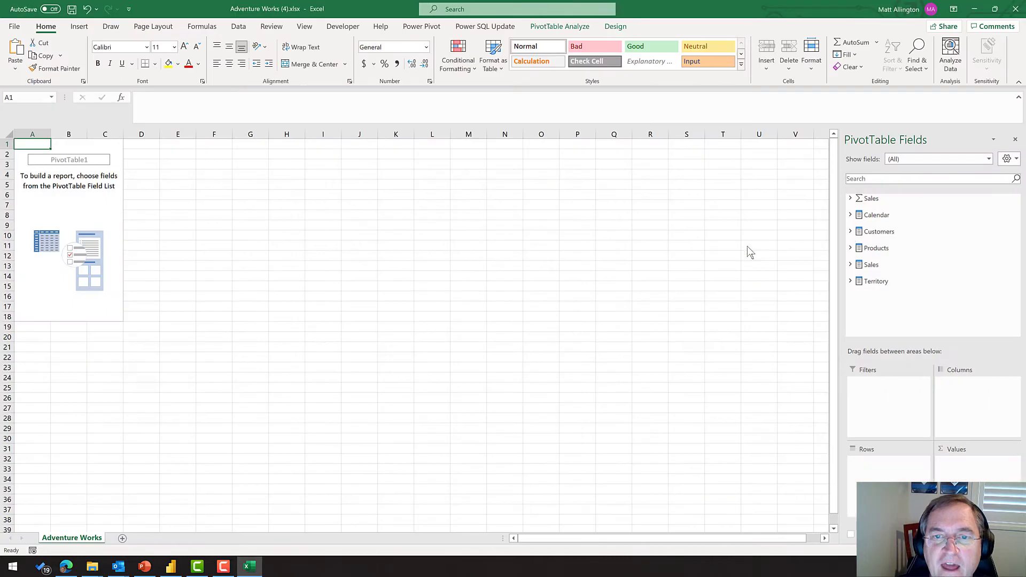
left_click(851, 198)
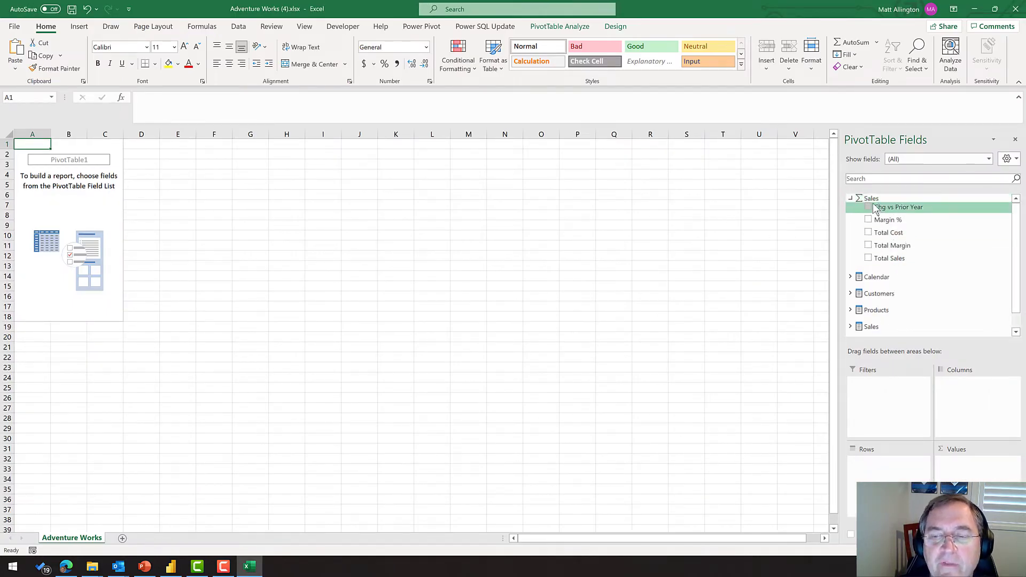
left_click(851, 327)
scroll(895, 209, "up", 2)
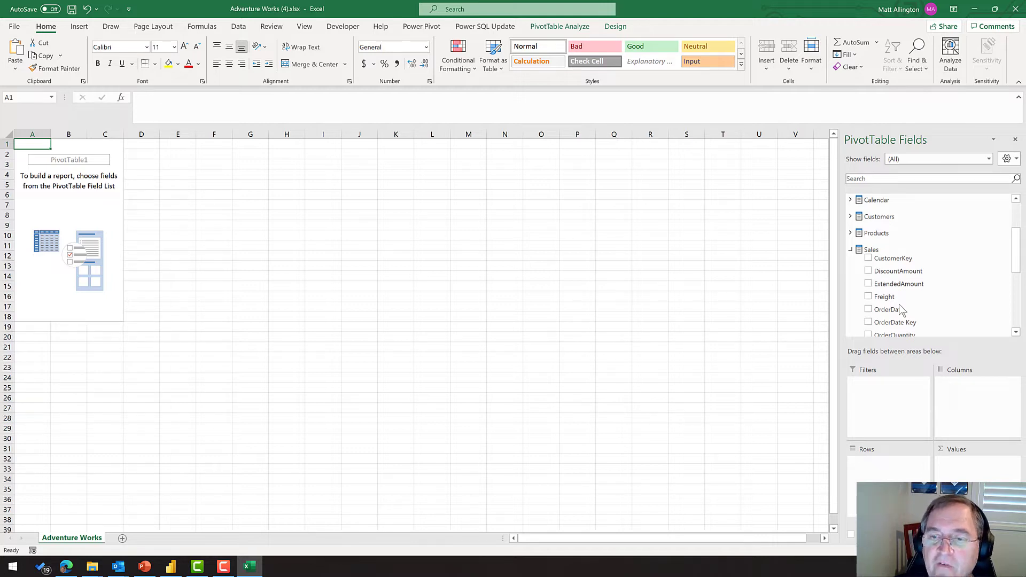
left_click(851, 250)
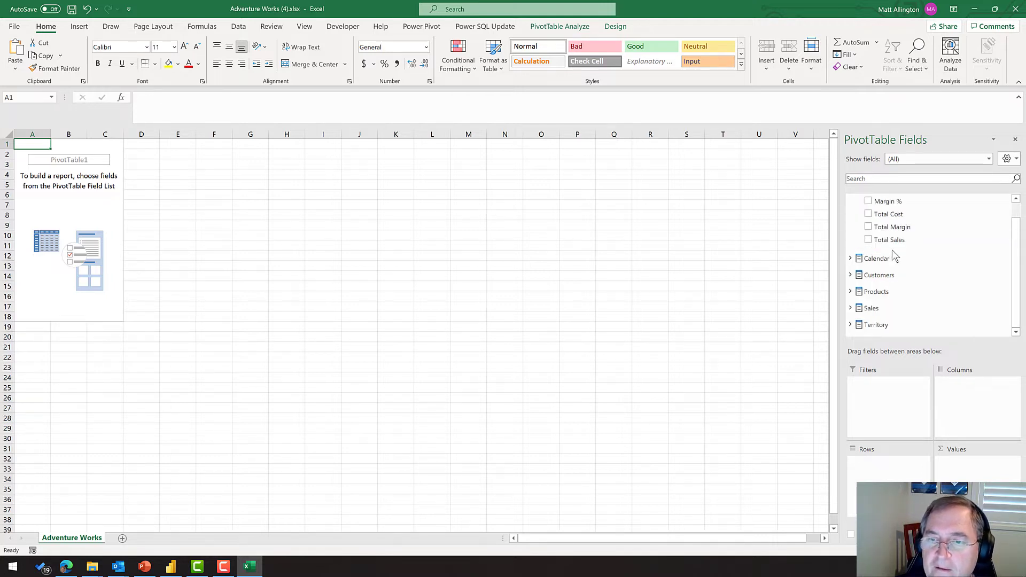
left_click(851, 274)
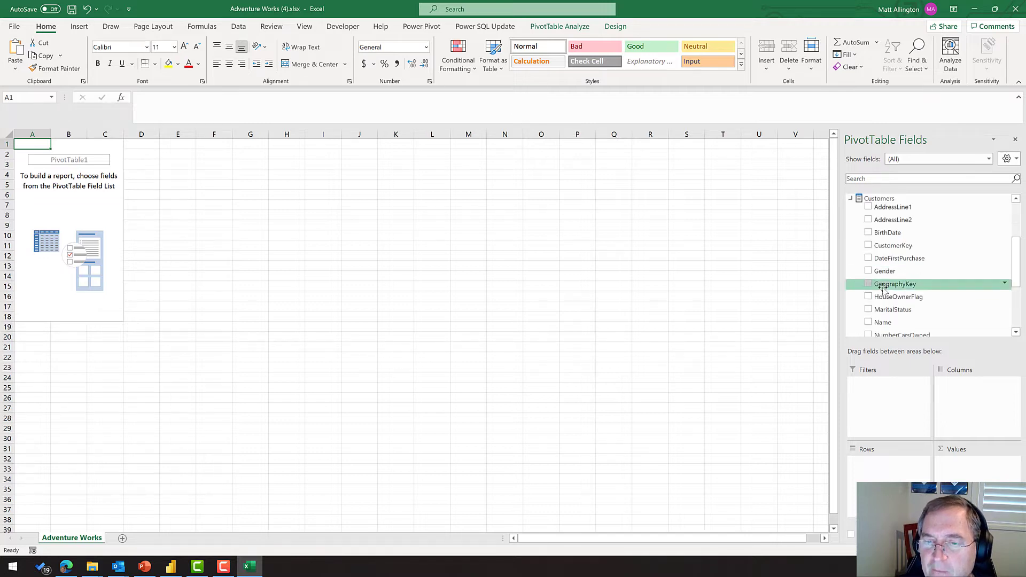
- Add the Customers table's Occupation column to the PivotTable rows
scroll(893, 288, "down", 2)
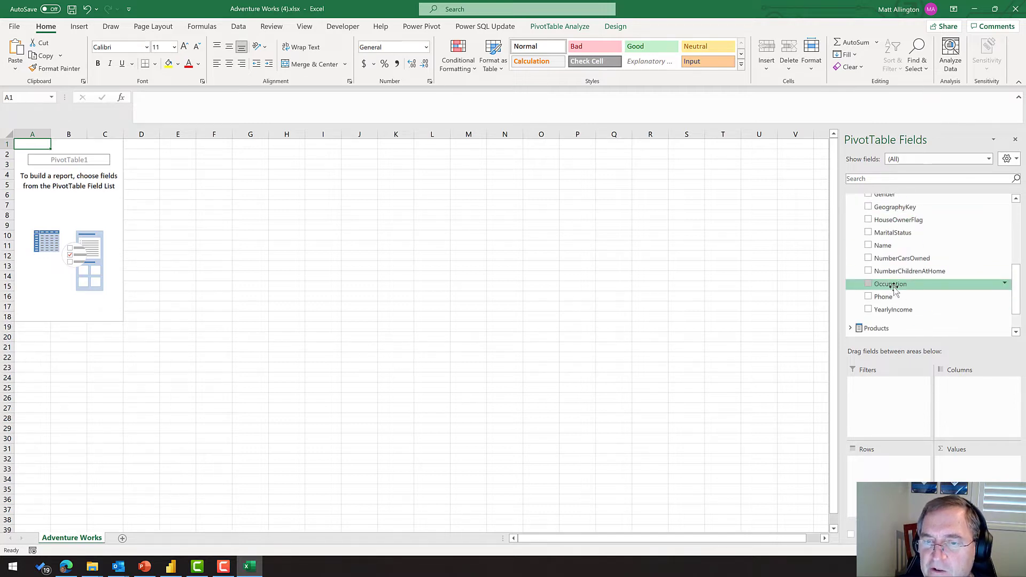
left_click_drag(892, 285, 887, 465)
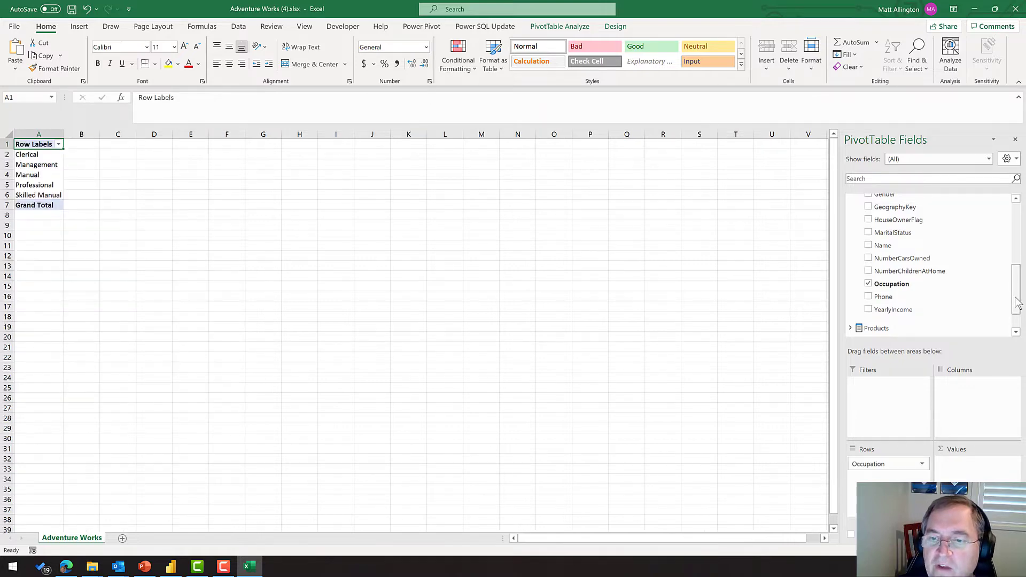
- Try to add the Sales table's SalesAmount column to the PivotTable values
left_click_drag(1017, 302, 1017, 317)
left_click(850, 305)
scroll(881, 309, "down", 2)
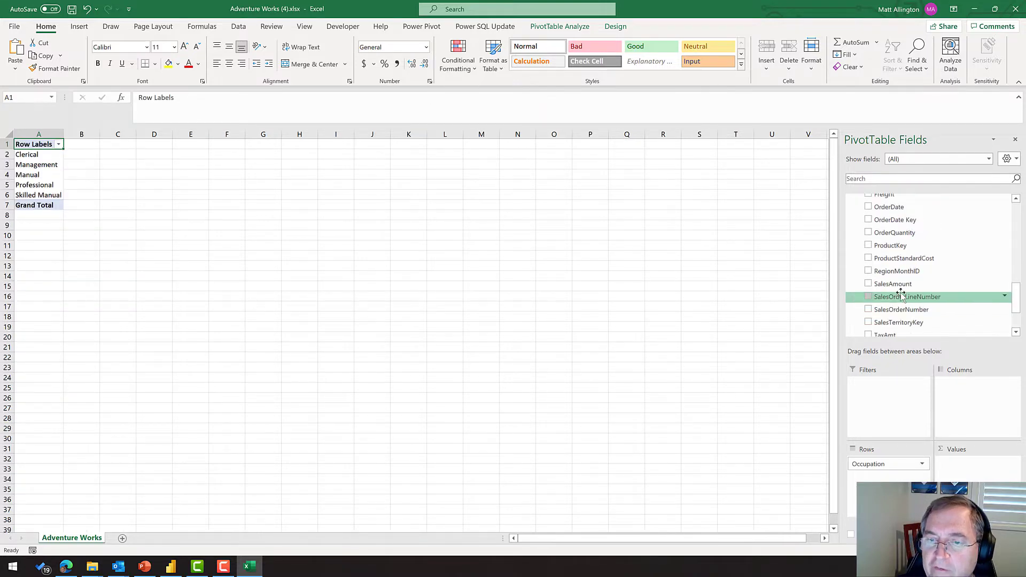
scroll(903, 310, "up", 1)
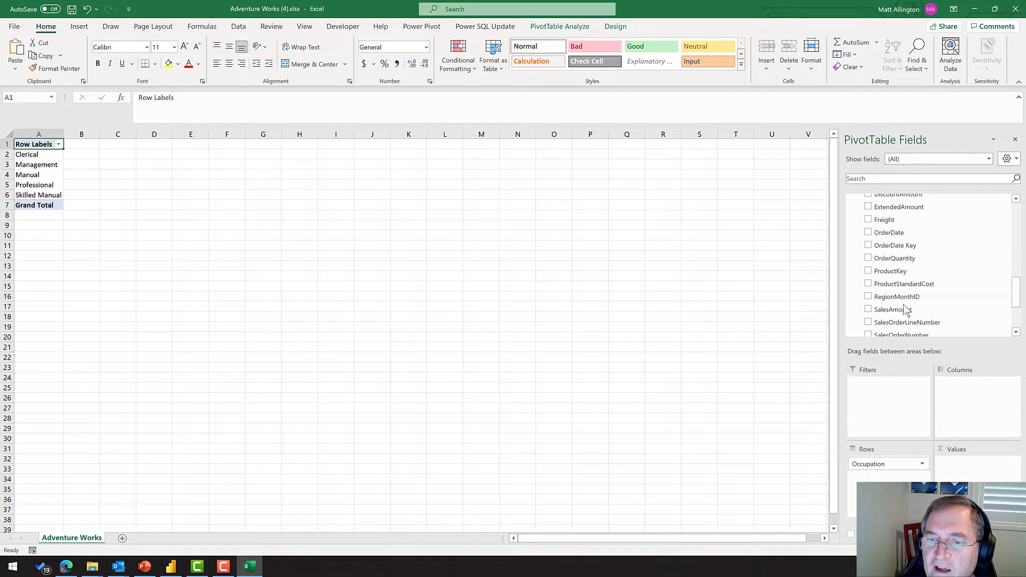
mouse_move(904, 309)
left_mouse_down()
mouse_move(961, 473)
mouse_move(908, 326)
left_mouse_up()
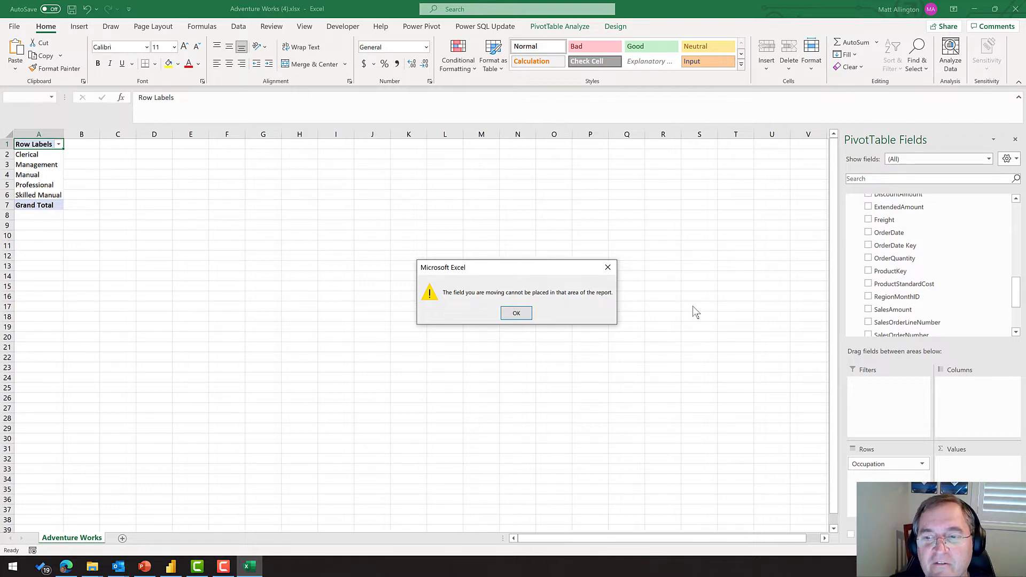
left_click(516, 315)
- Add the Total Sales measure to the PivotTable values
left_click_drag(1012, 297, 1011, 216)
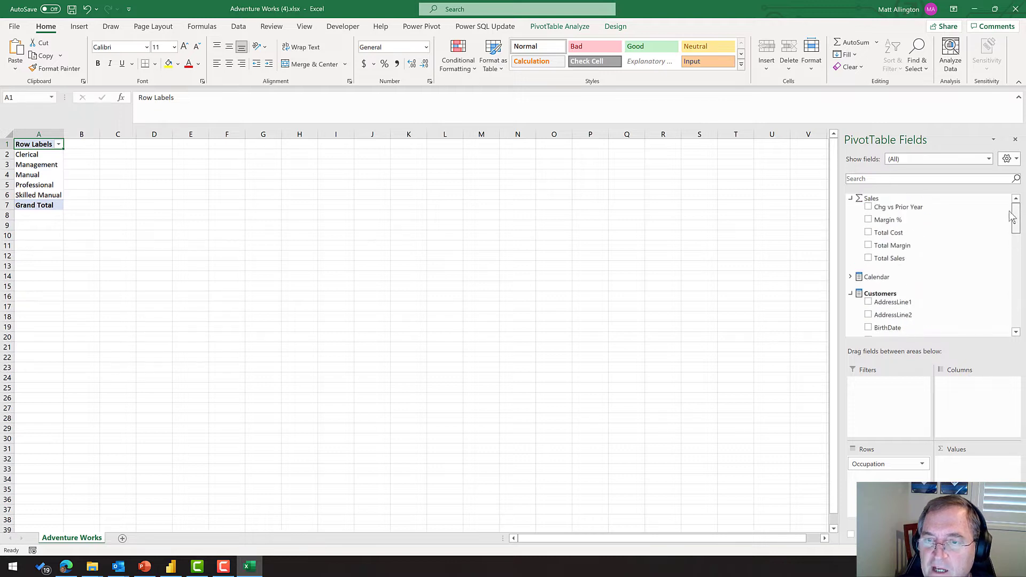
left_click_drag(895, 258, 954, 459)
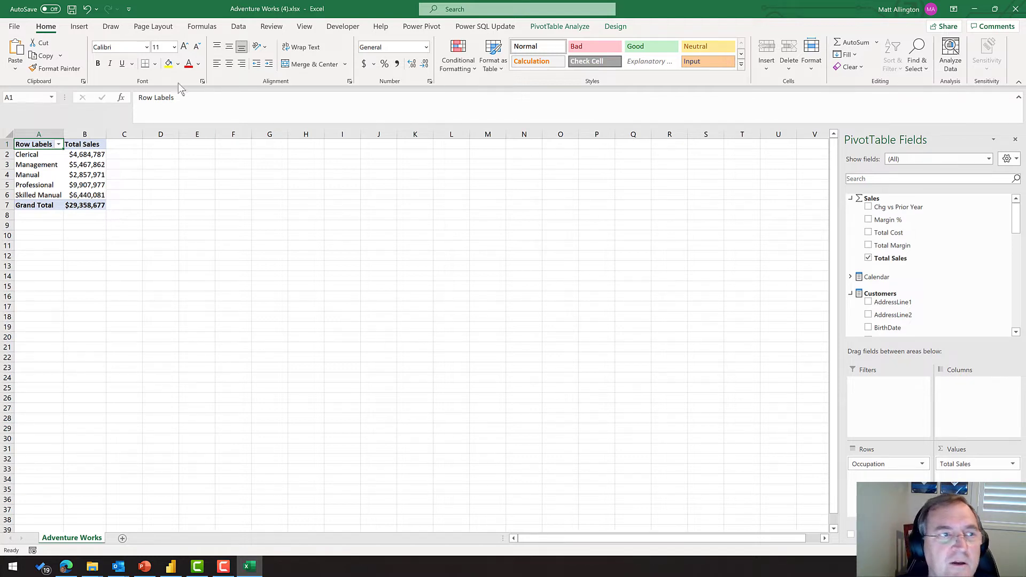
- Save the workbook under the name demo as an Excel Workbook in the Downloads folder
left_click(13, 28)
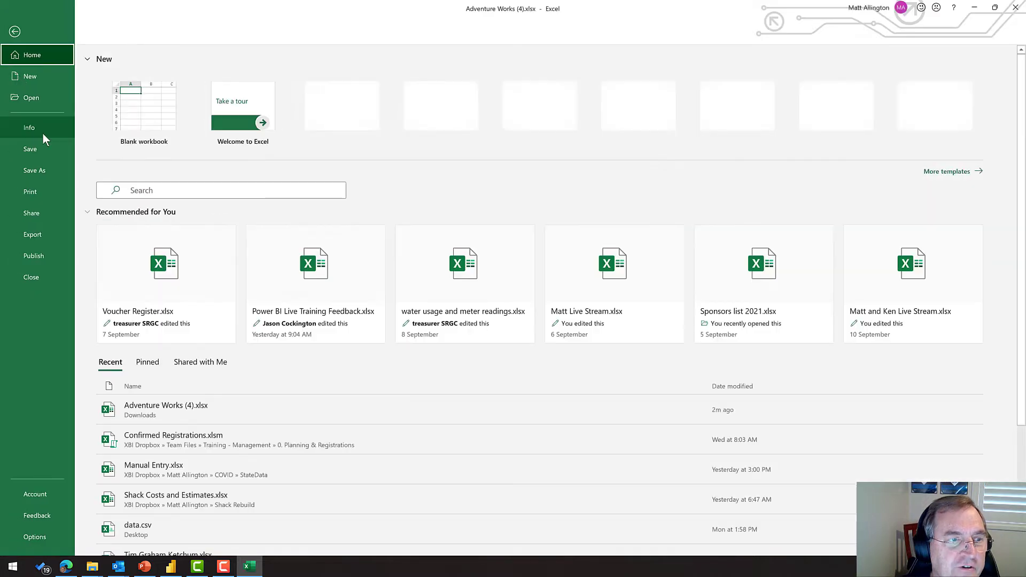
left_click(43, 166)
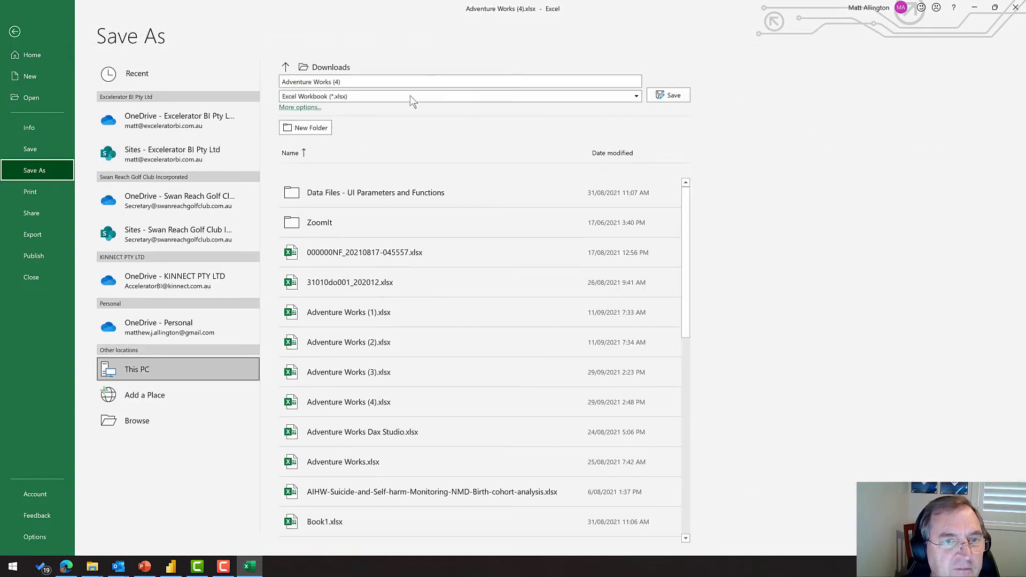
left_click(375, 82)
type("demo")
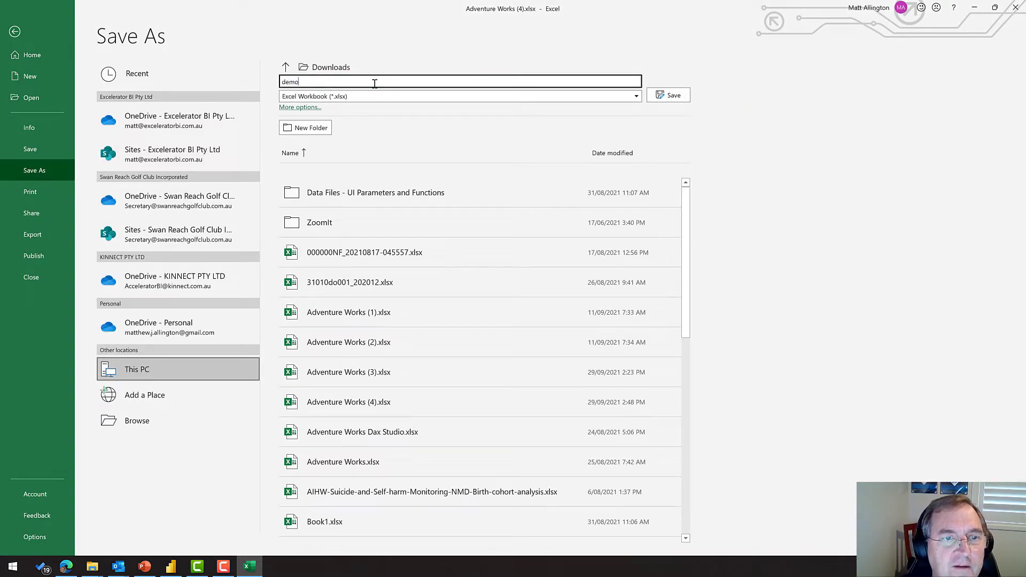
key("Return")
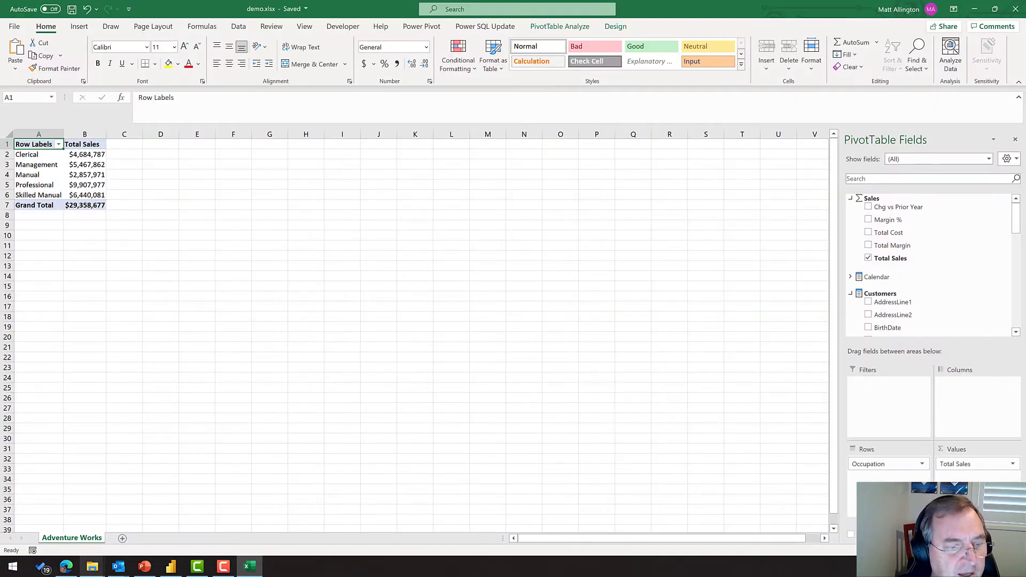
- Switch to File Explorer and check the file size of demo.xlsx in the Downloads folder
left_click(92, 571)
left_click(169, 520)
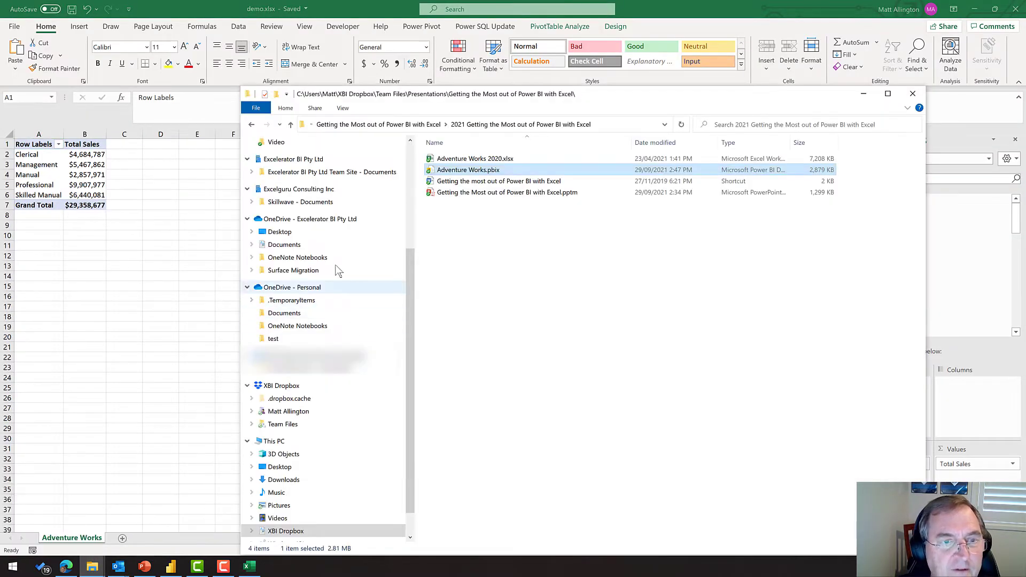
left_click(317, 478)
left_click(459, 171)
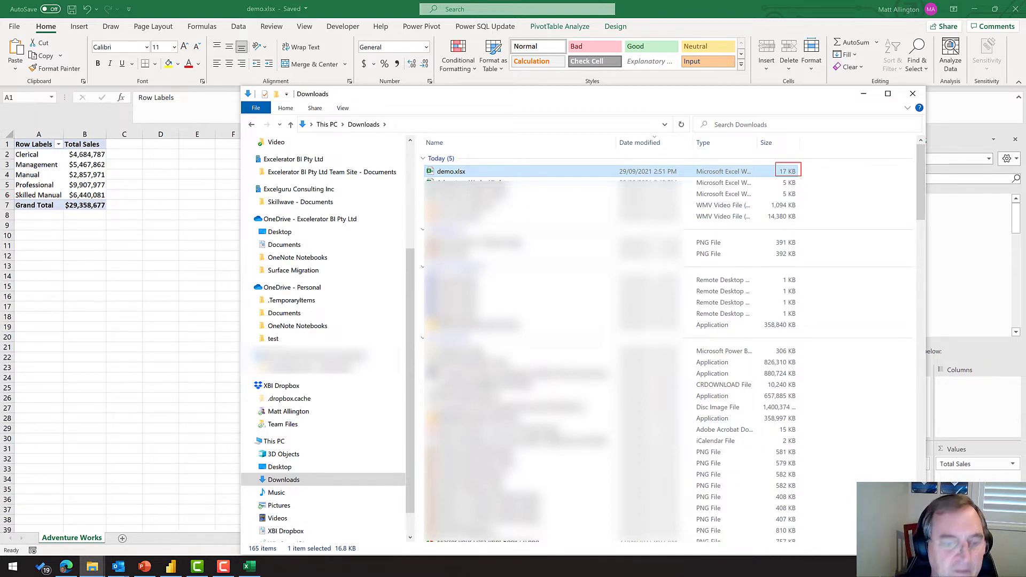
- Close the demo workbook in Excel, reopen demo.xlsx from the Downloads folder and enable its external data connections
left_click(192, 210)
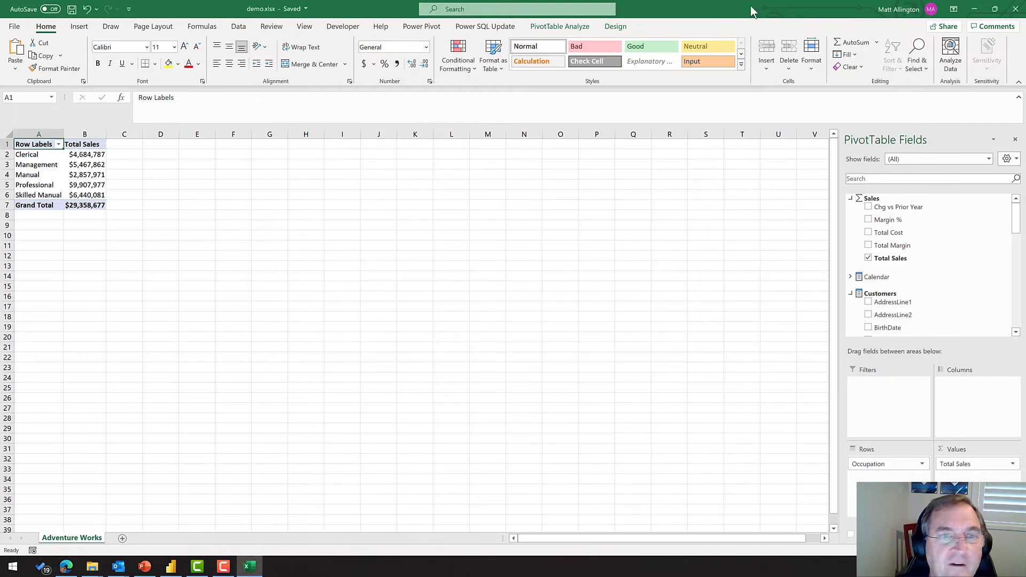
left_click(1015, 10)
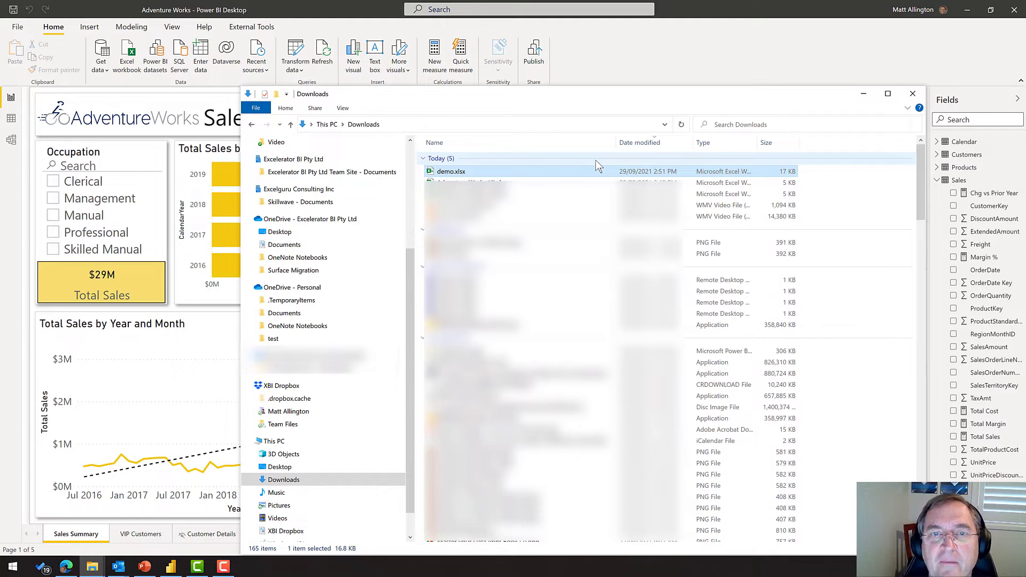
double_click(512, 171)
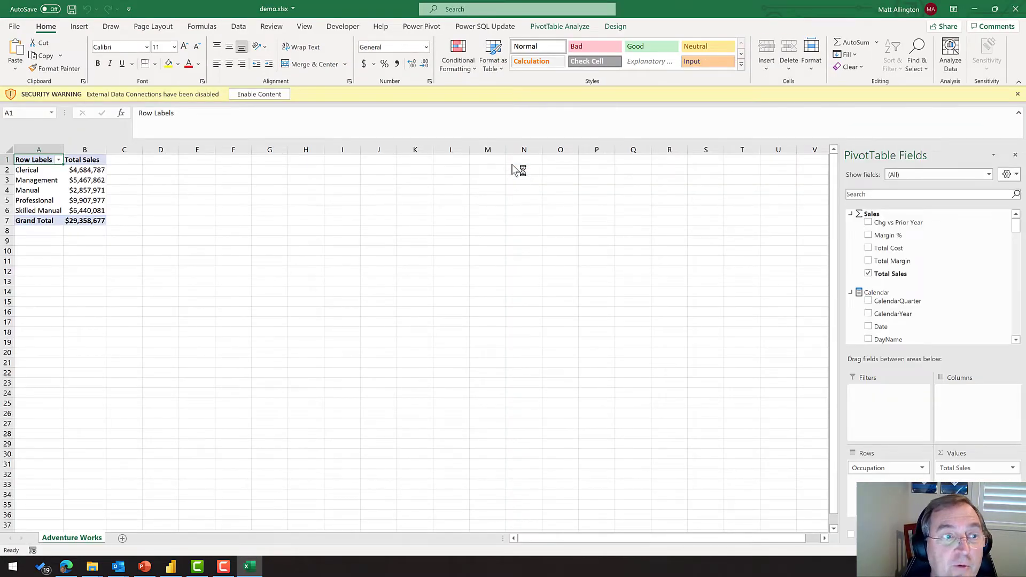
left_click(273, 96)
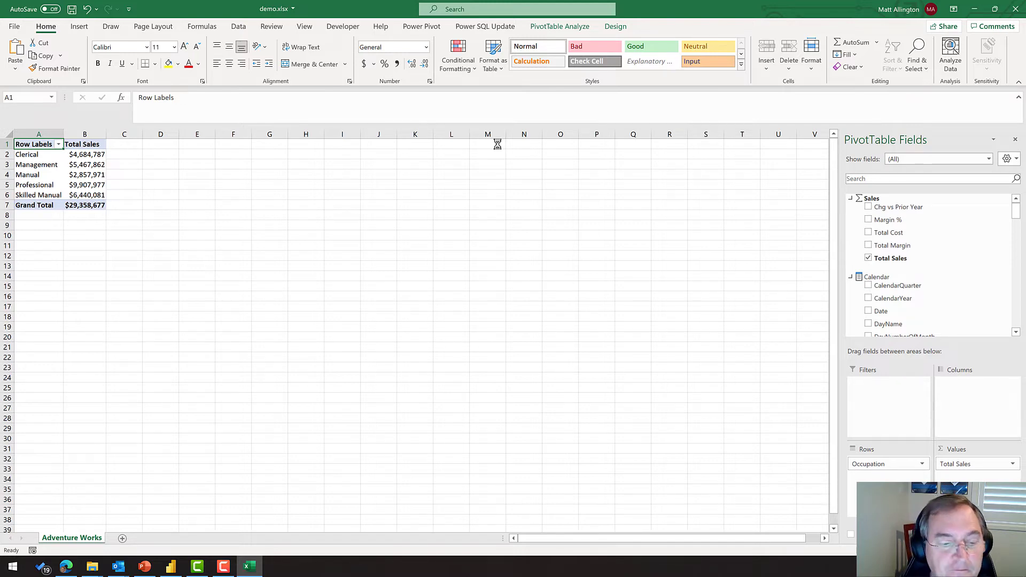
- Switch to the Power BI service in the browser and examine who has access to the Demo workspace and with which permission
left_click(65, 566)
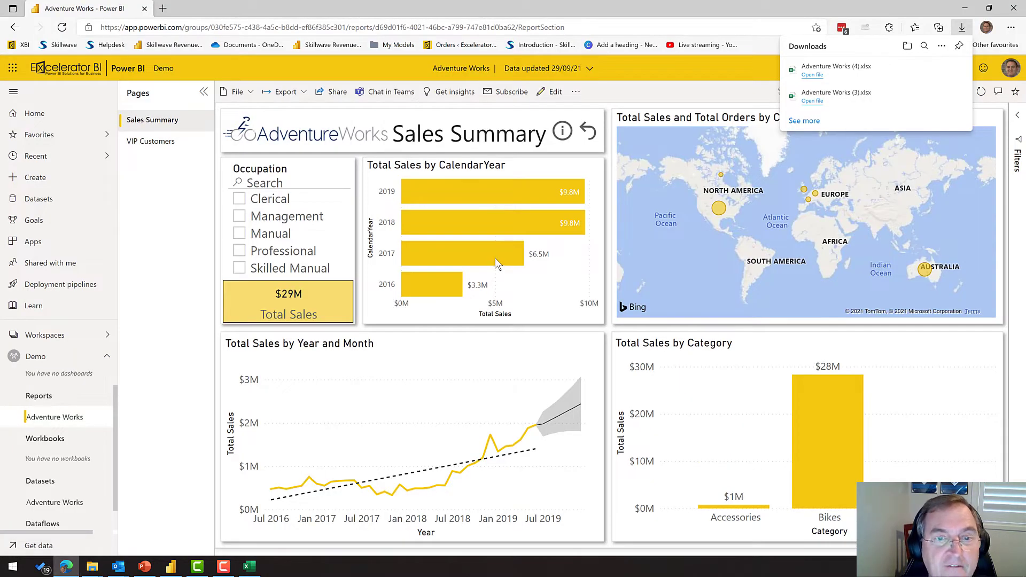
left_click(741, 87)
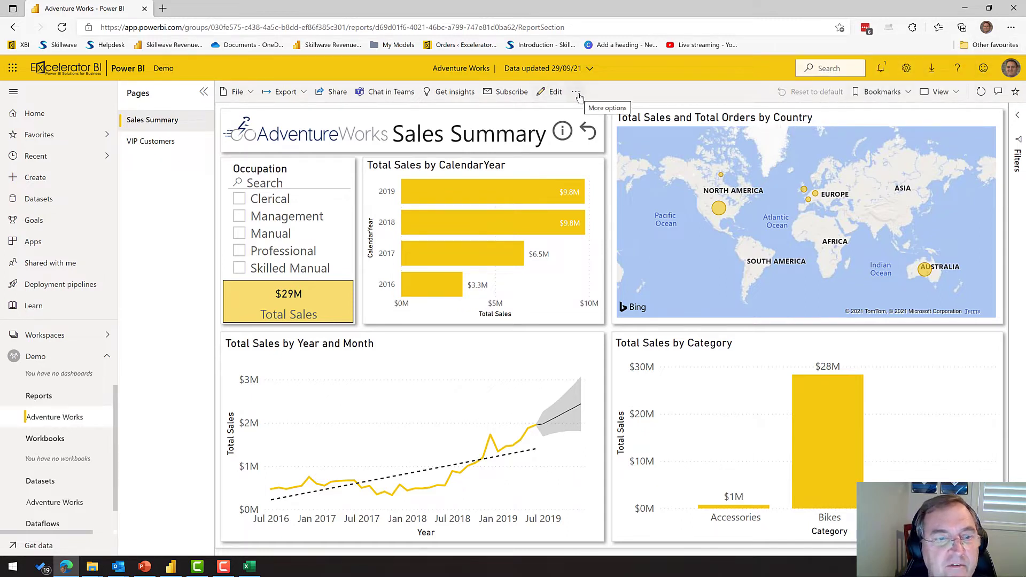
left_click(63, 359)
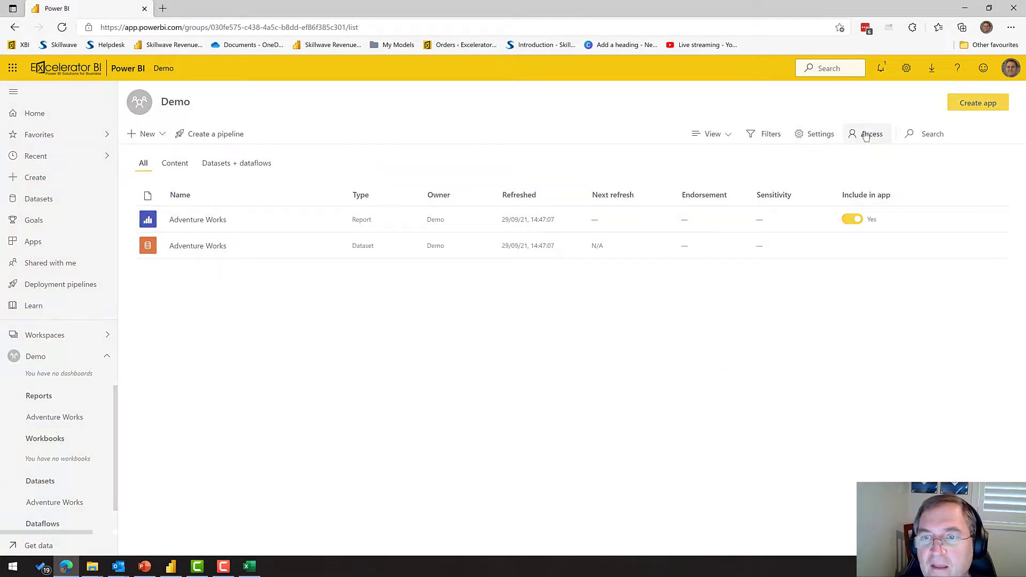
left_click(866, 135)
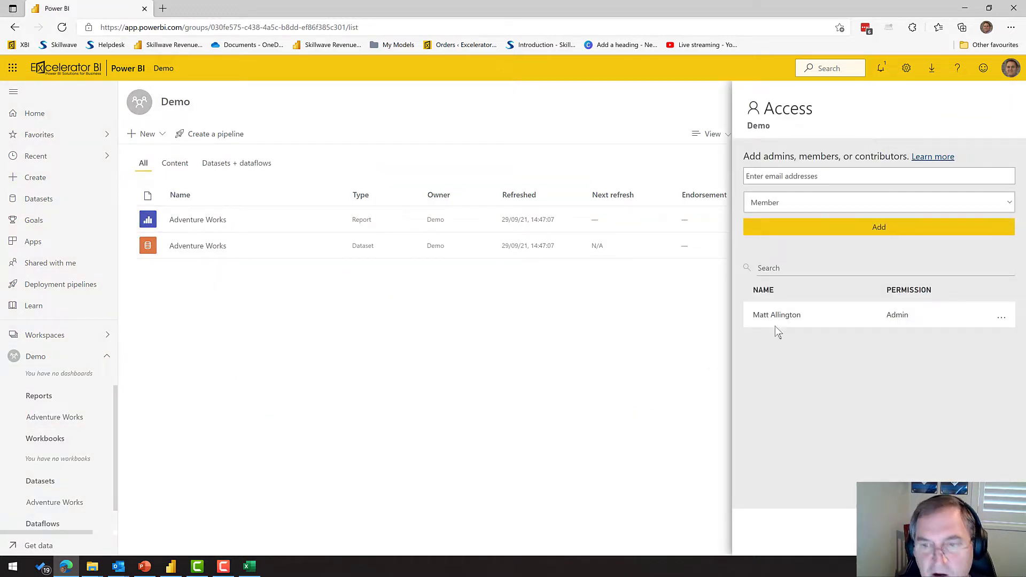
left_click_drag(740, 327, 1020, 360)
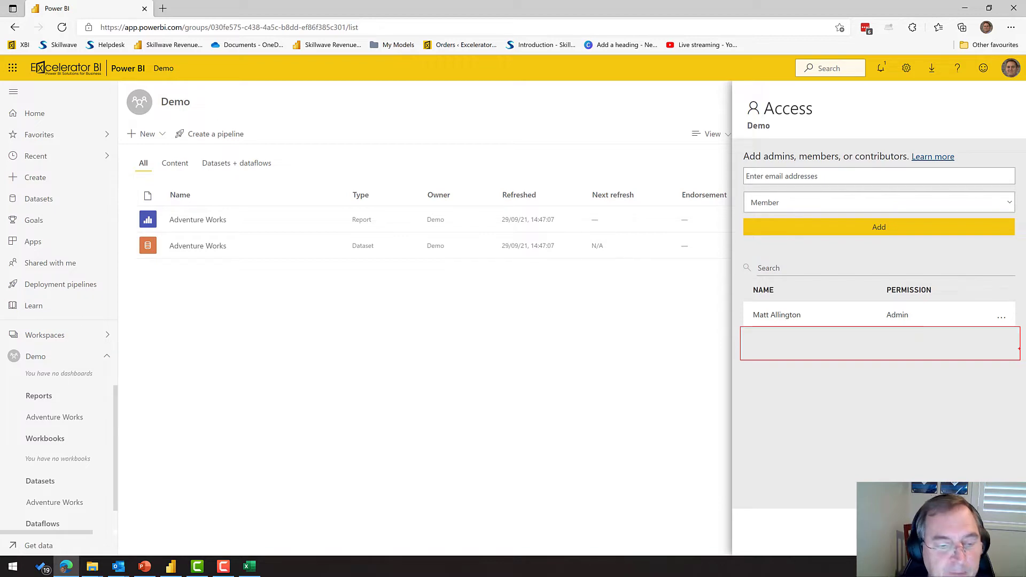
key("Escape")
- Return to demo.xlsx in Excel and add the Total Cost and Total Margin measures to the PivotTable values
left_click(249, 567)
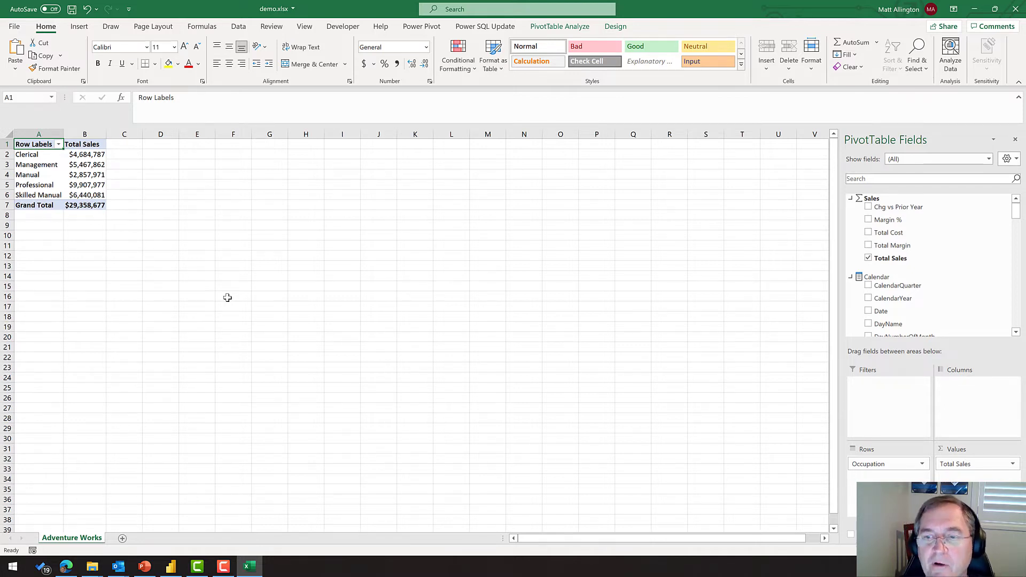
left_click(897, 237)
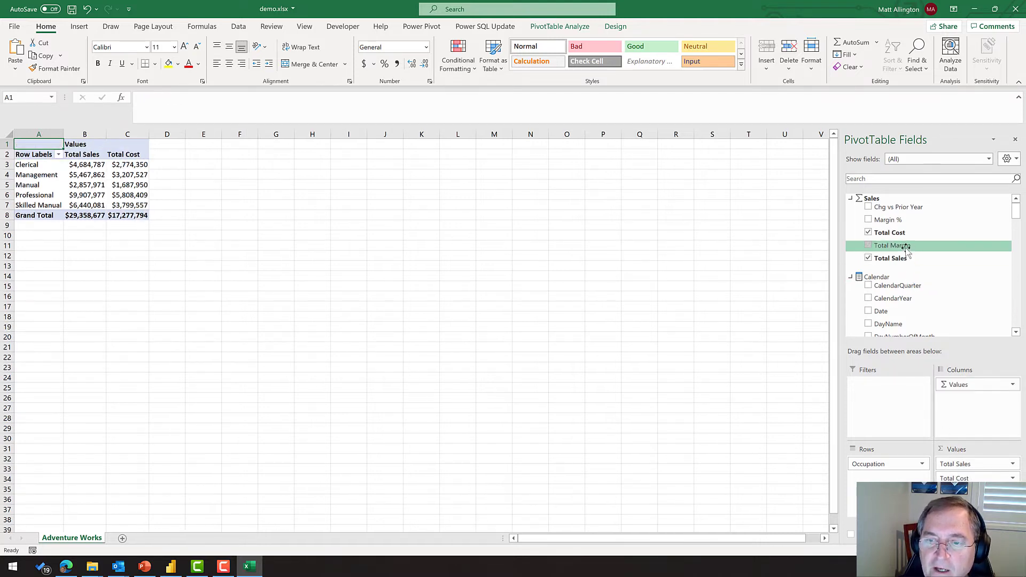
left_click_drag(897, 246, 960, 478)
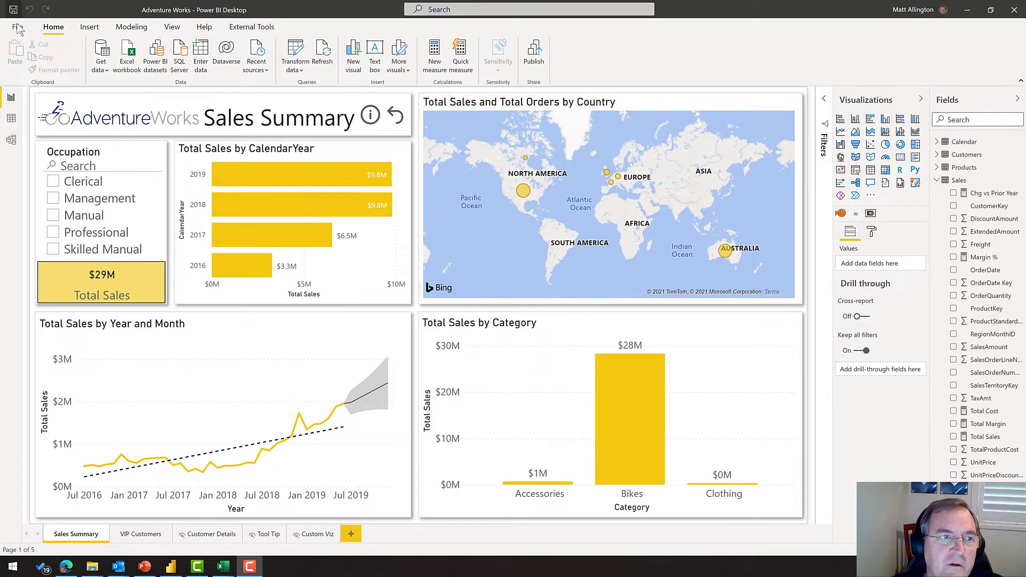
- Switch to Power BI Desktop, run the Analyze in Excel external tool on the Adventure Works report and maximise the new workbook
left_click(259, 33)
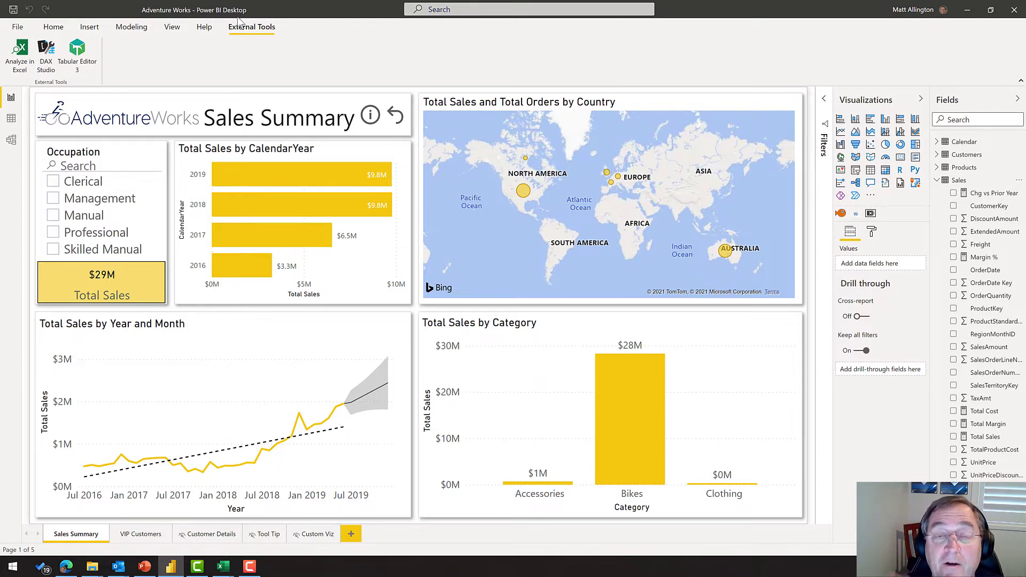
left_click(22, 57)
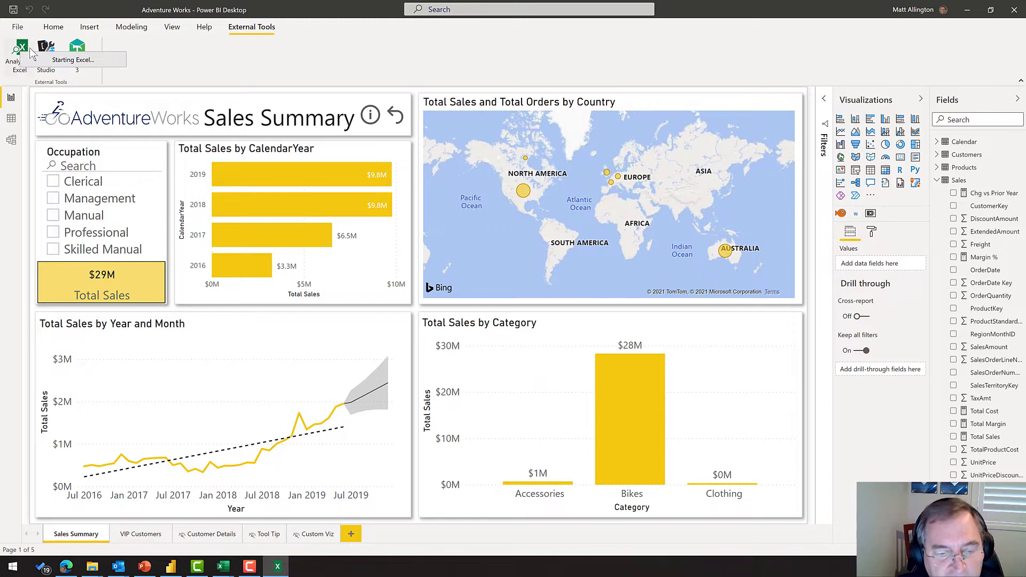
mouse_move(279, 569)
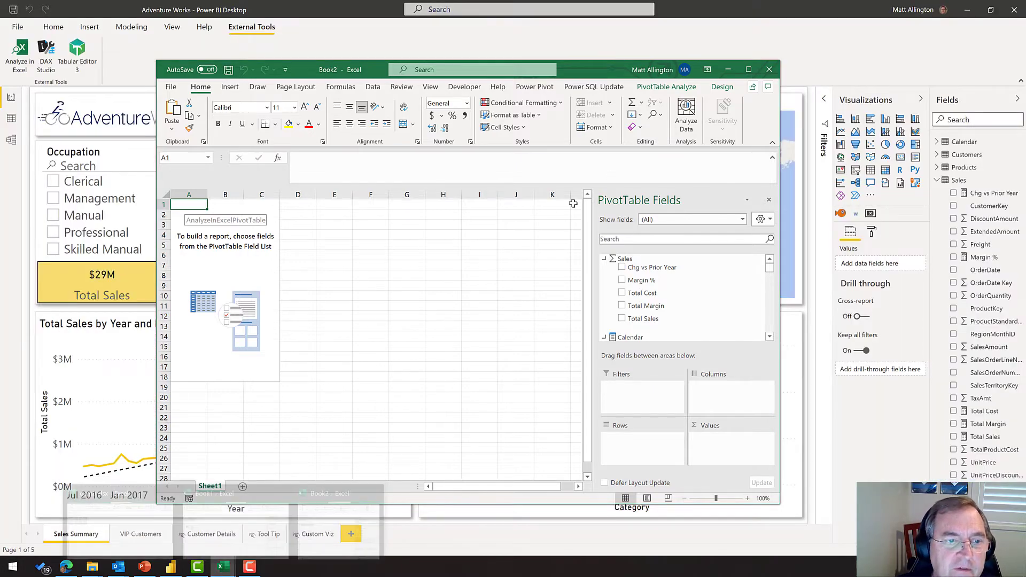
left_click(748, 70)
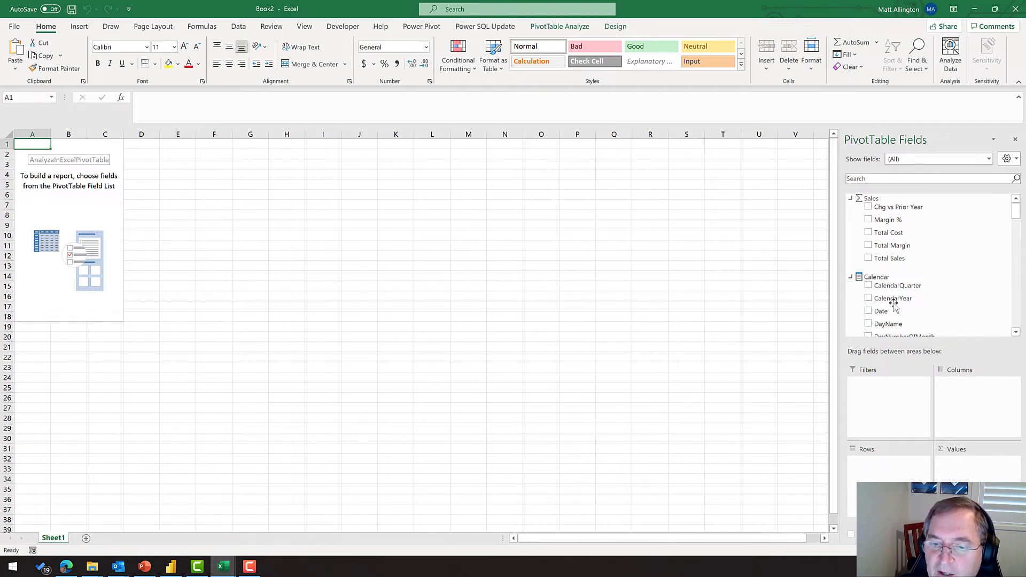
- Build the new PivotTable with CalendarYear in the rows and the Margin % measure in the values
left_click(894, 299)
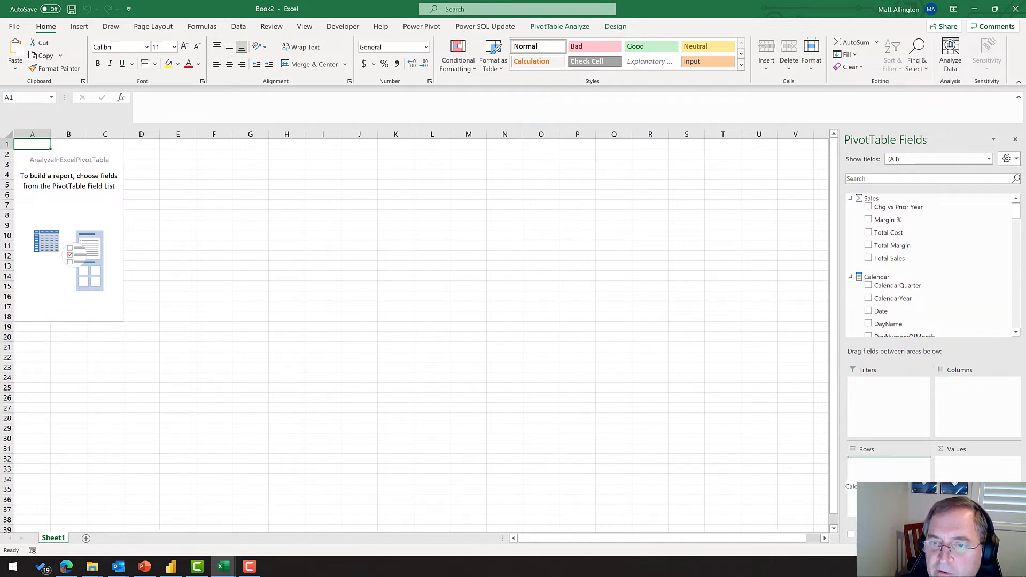
left_click(887, 220)
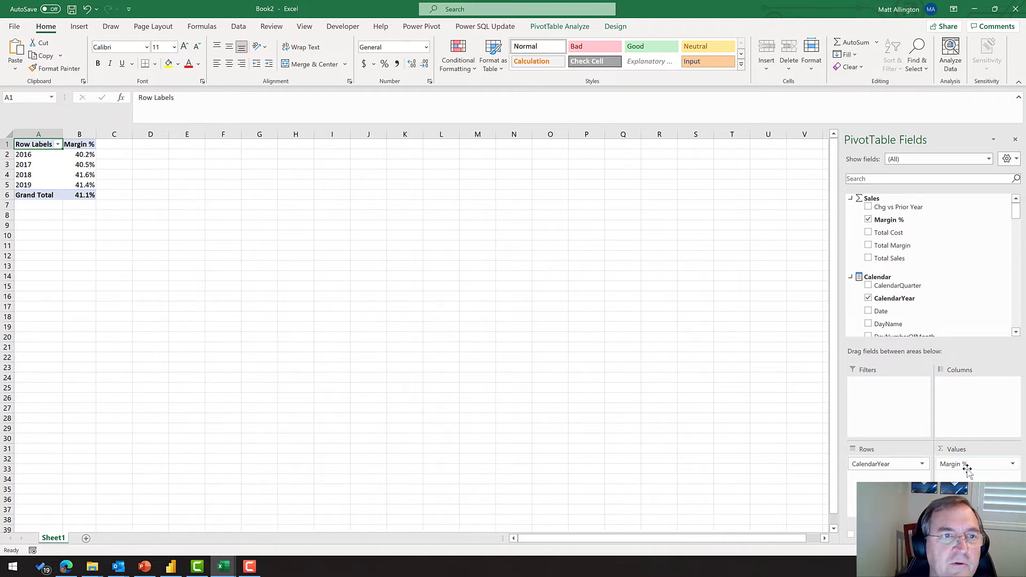
- Examine the connection string in the properties of the workbook's AnalyzeInExcel connection, leaving the connection unchanged
left_click(238, 28)
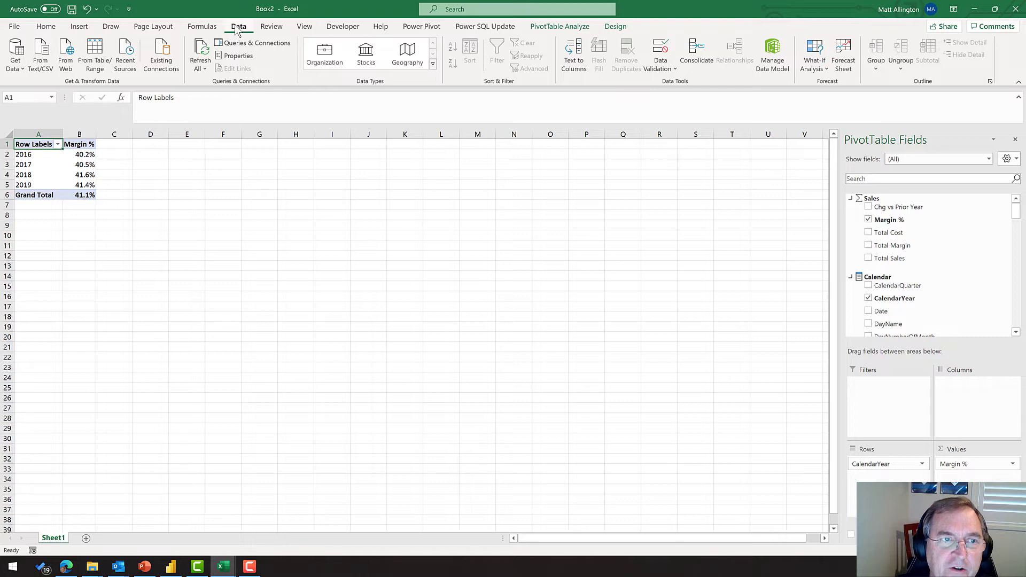
left_click(254, 47)
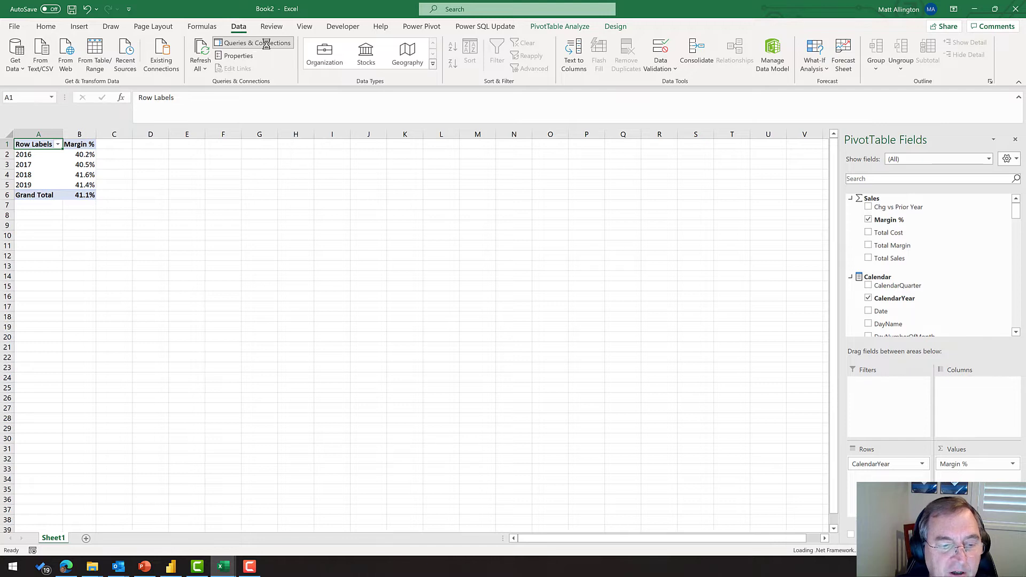
mouse_move(180, 573)
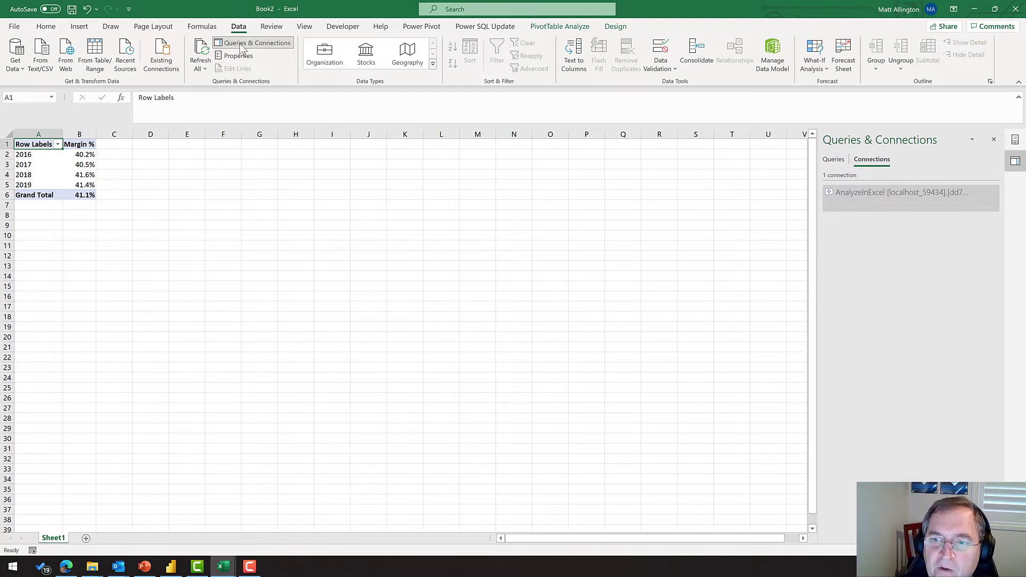
right_click(881, 195)
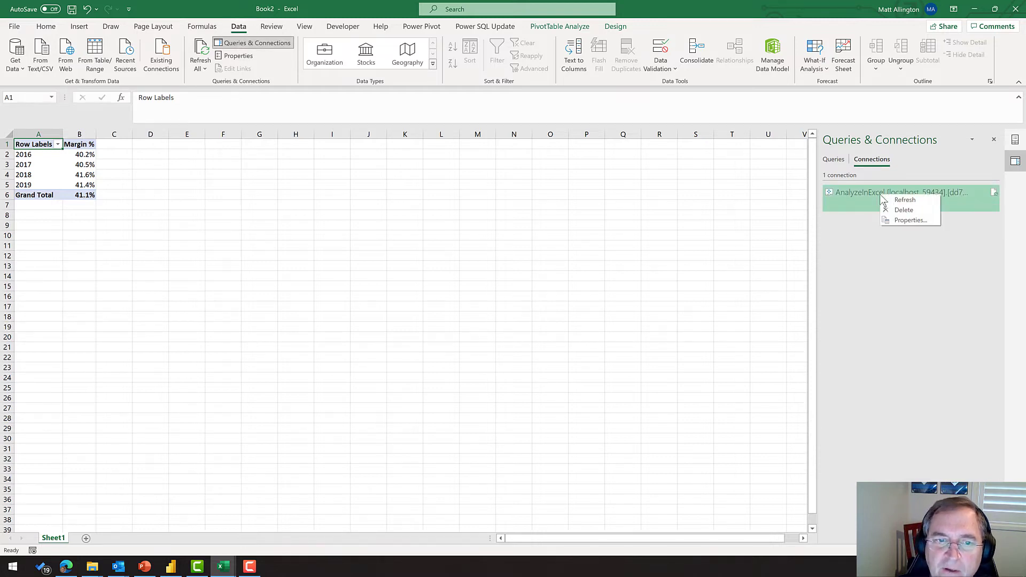
left_click(913, 220)
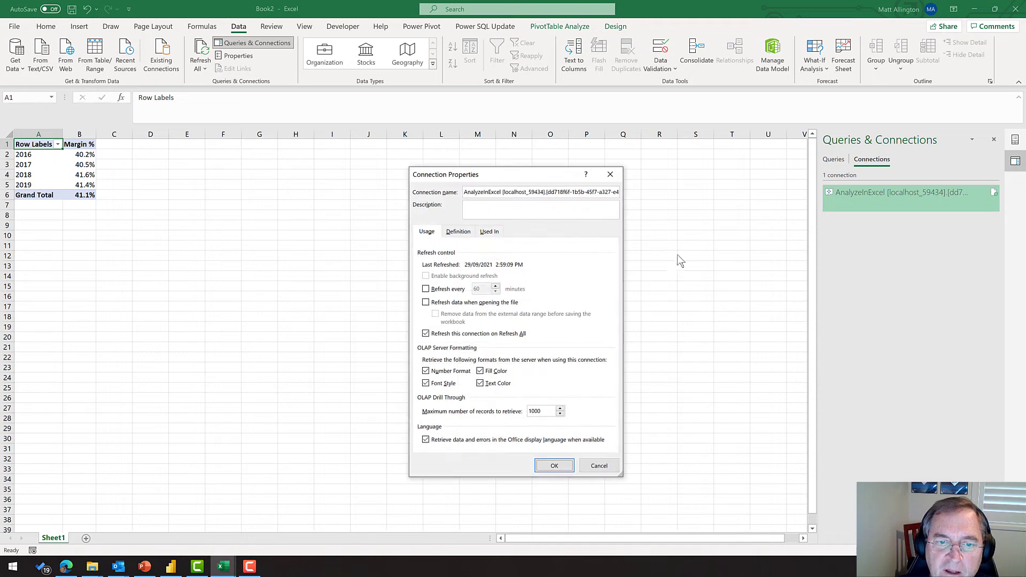
left_click(458, 232)
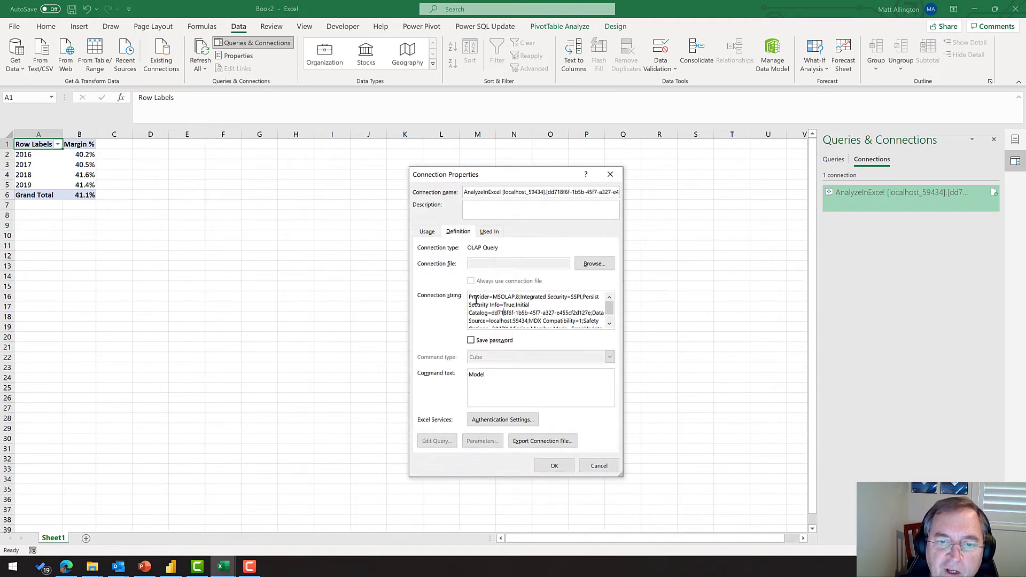
left_click_drag(470, 297, 572, 334)
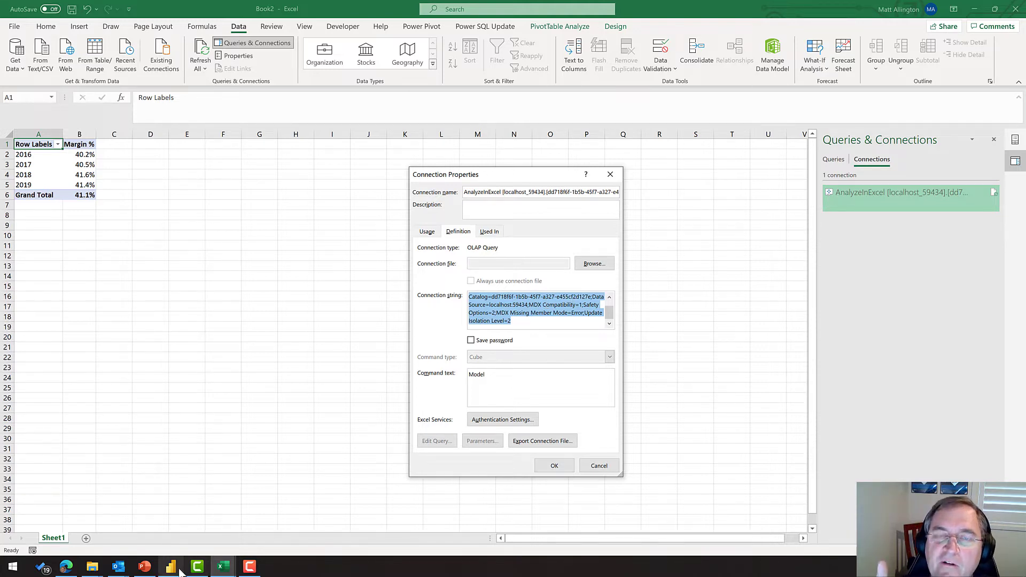
mouse_move(177, 570)
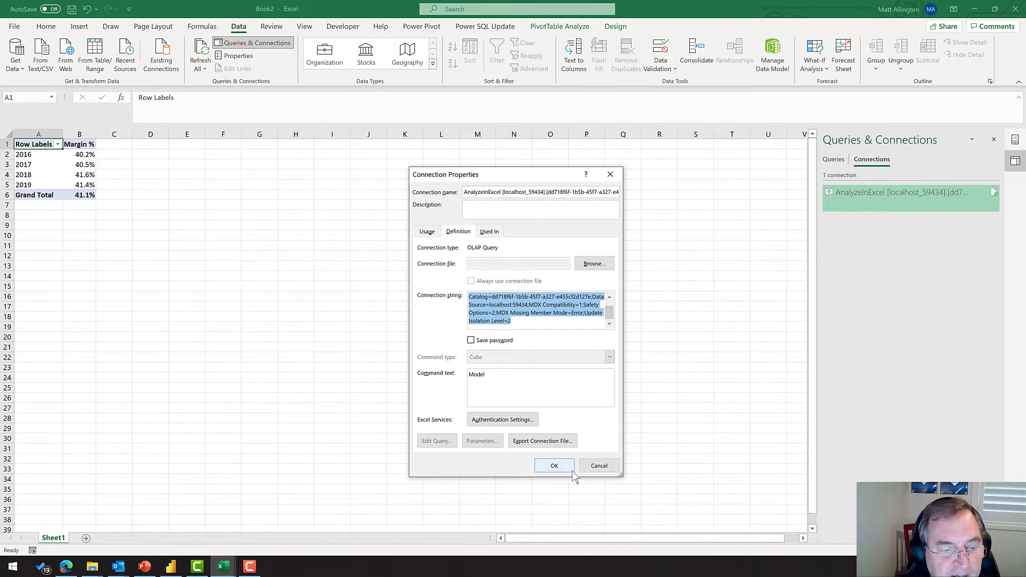
left_click(599, 466)
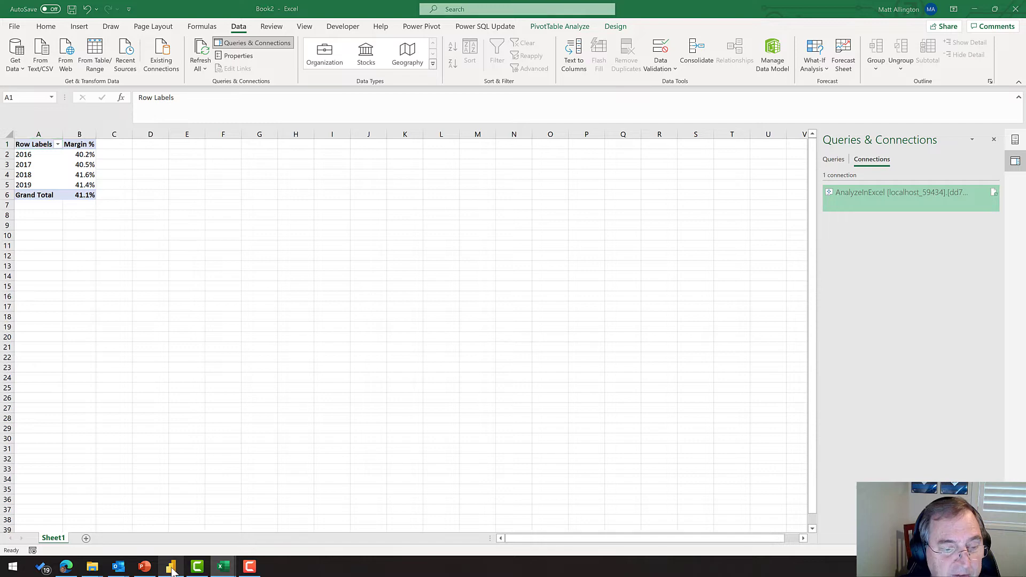
- Close the Adventure Works report in Power BI Desktop and return to the Excel workbook
right_click(171, 571)
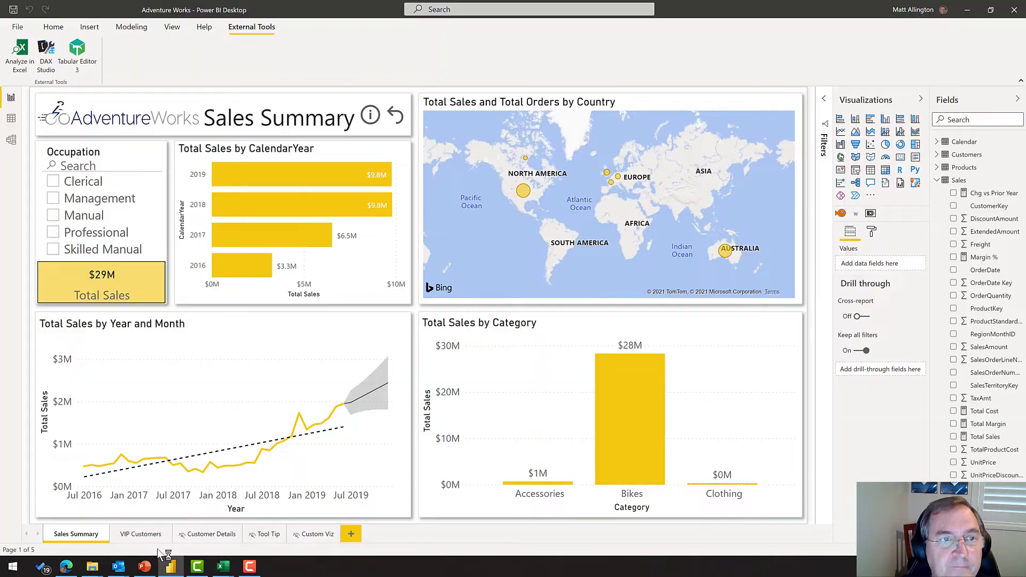
left_click(171, 569)
left_click(515, 296)
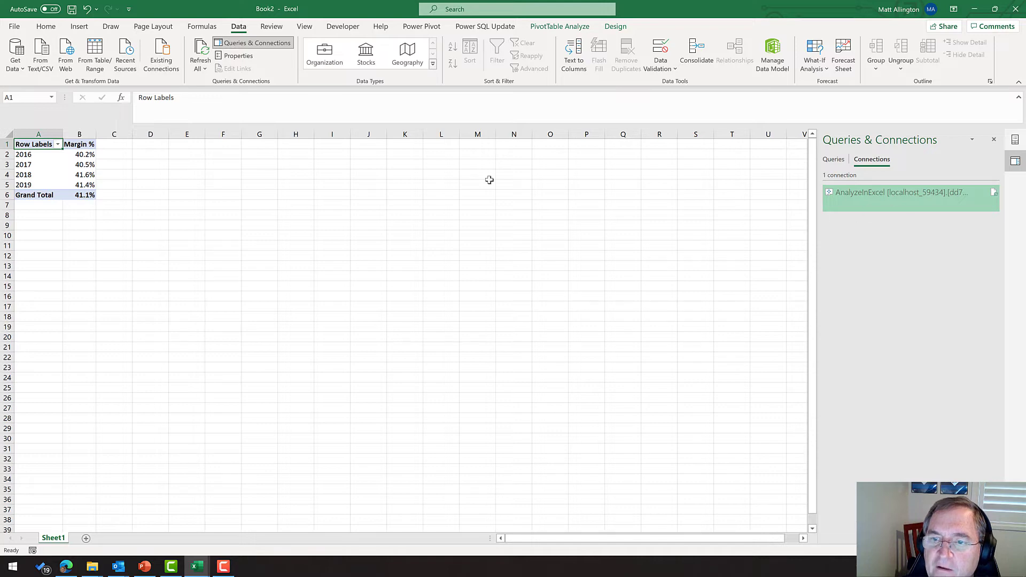
- Bring back the PivotTable field list and try to add the Total Cost measure to the values with Power BI Desktop closed
left_click(994, 139)
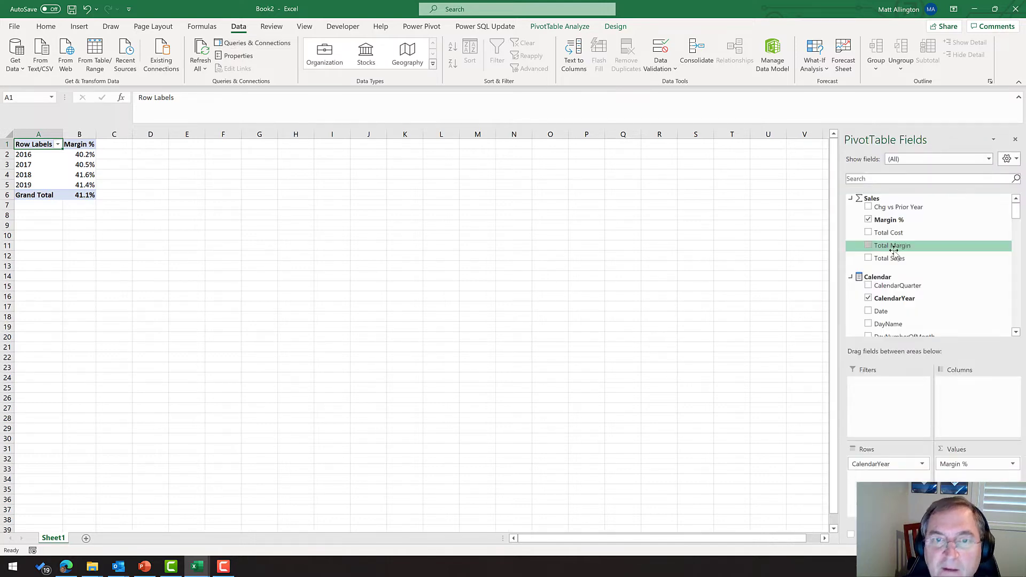
left_click_drag(899, 235, 951, 445)
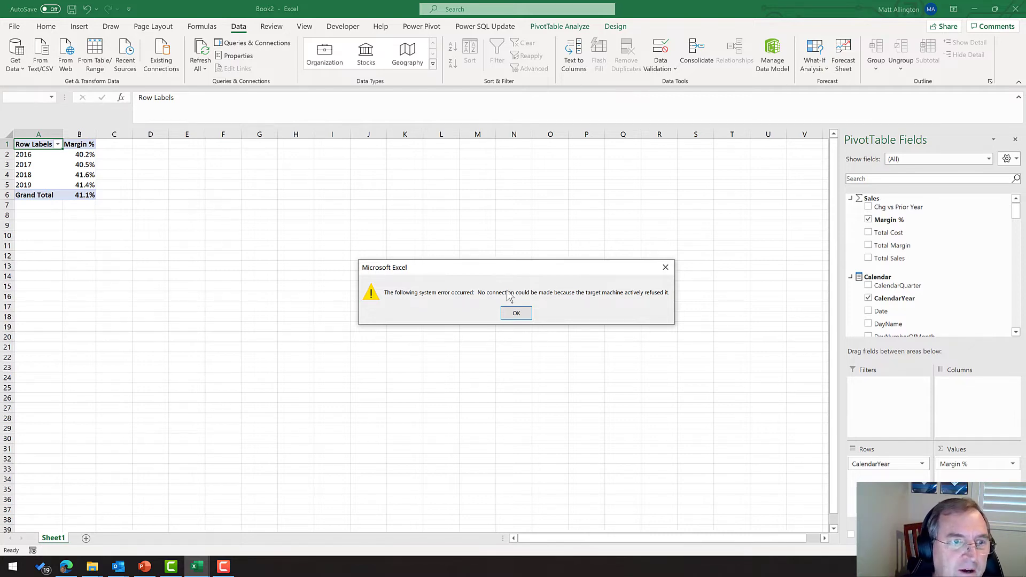
left_click(516, 313)
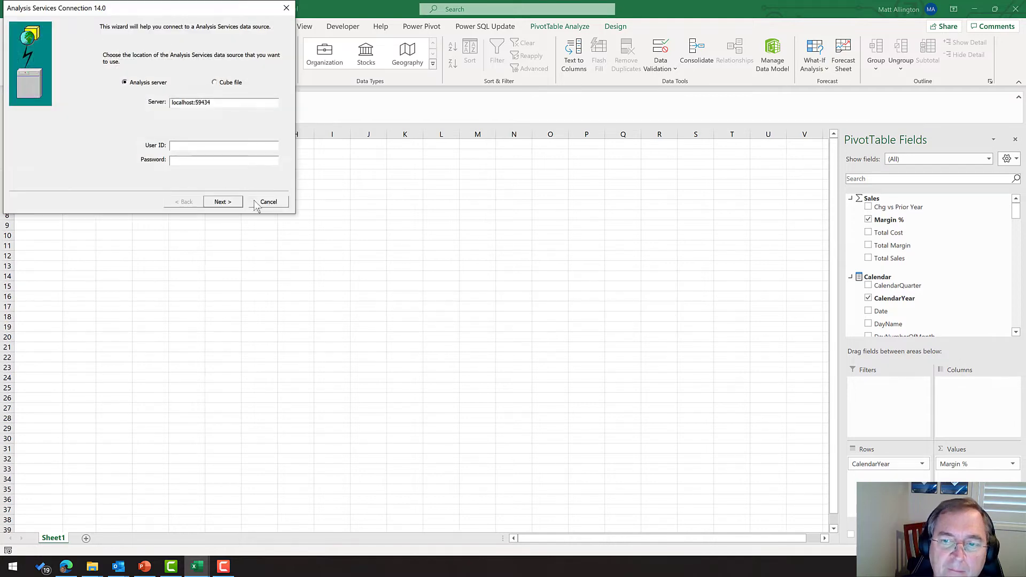
left_click(270, 203)
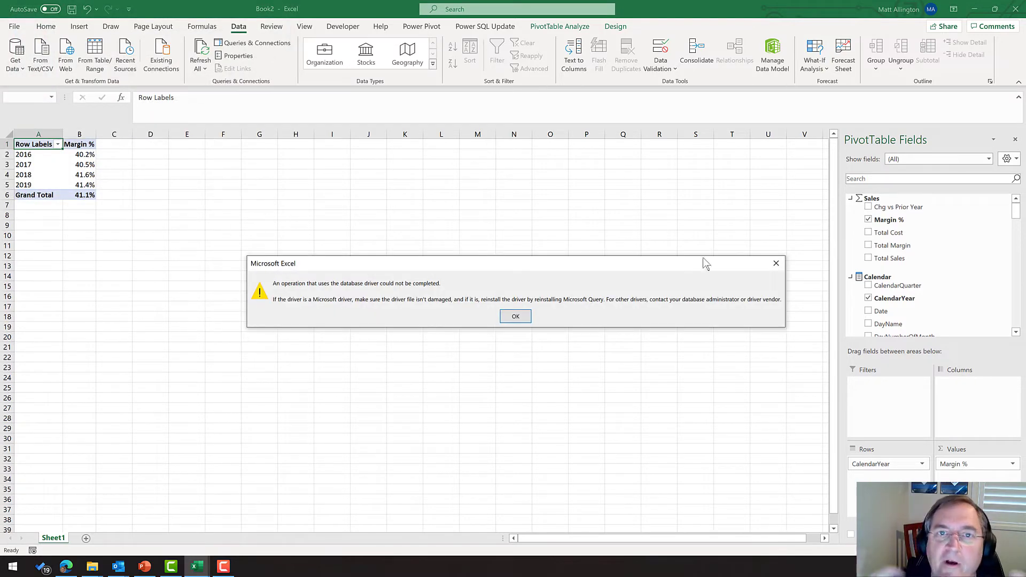
left_click(776, 264)
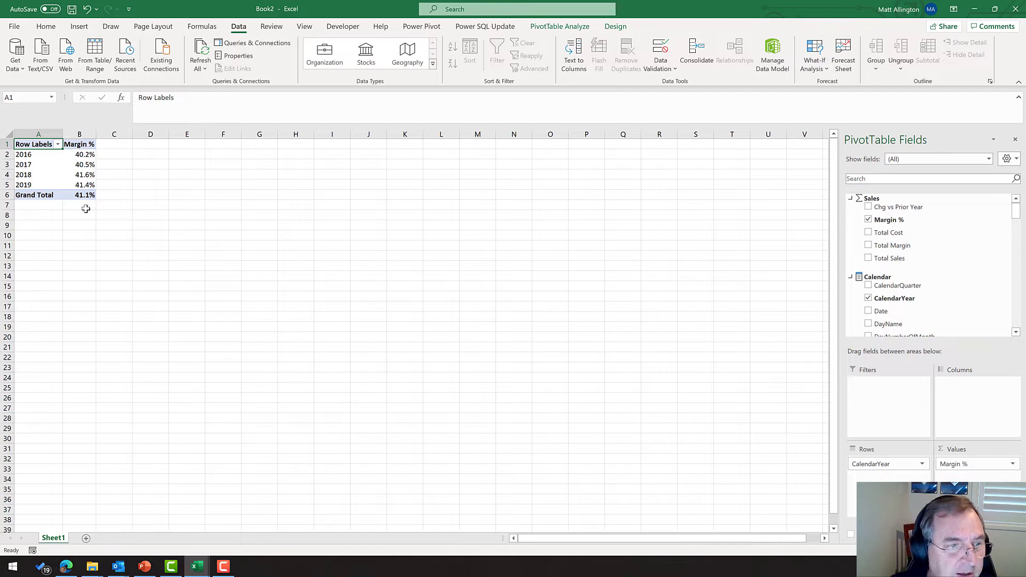
- Start Power BI Desktop again and reopen the recent Adventure Works.pbix report
left_click(19, 574)
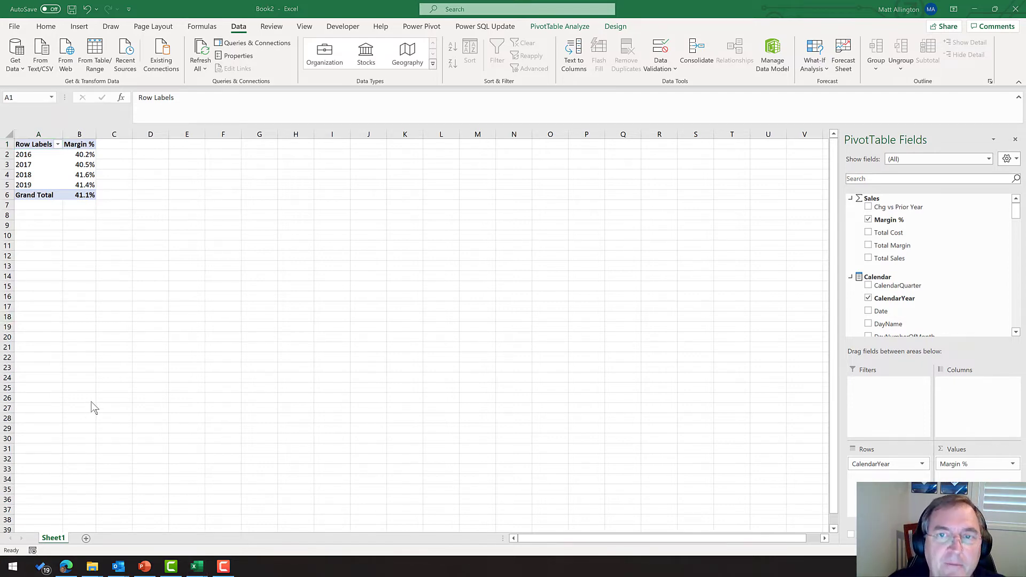
left_click(250, 473)
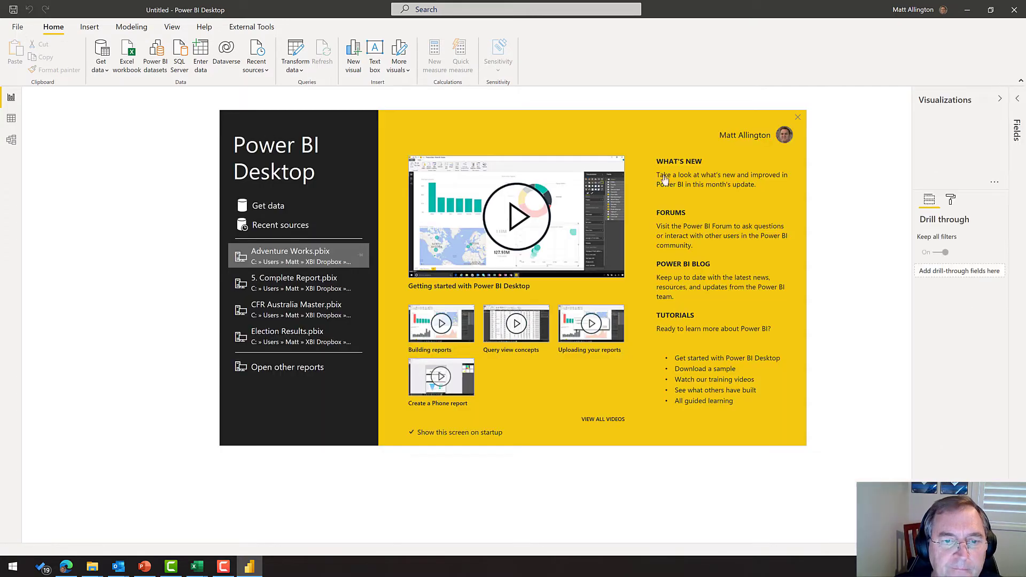
left_click(323, 254)
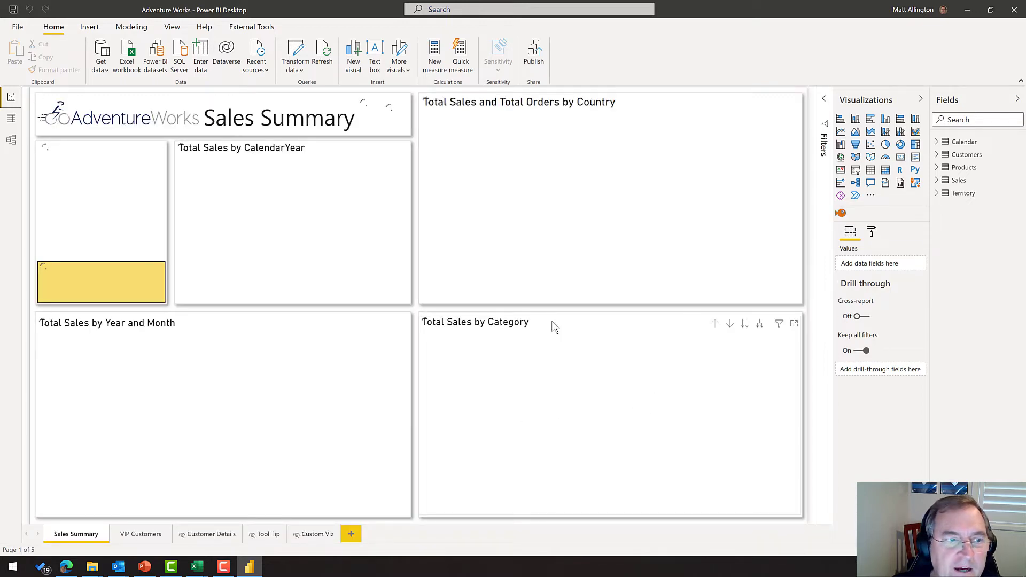
- Return to the Book2 PivotTable and retry adding Total Cost to the values with the report reopened
left_click(968, 12)
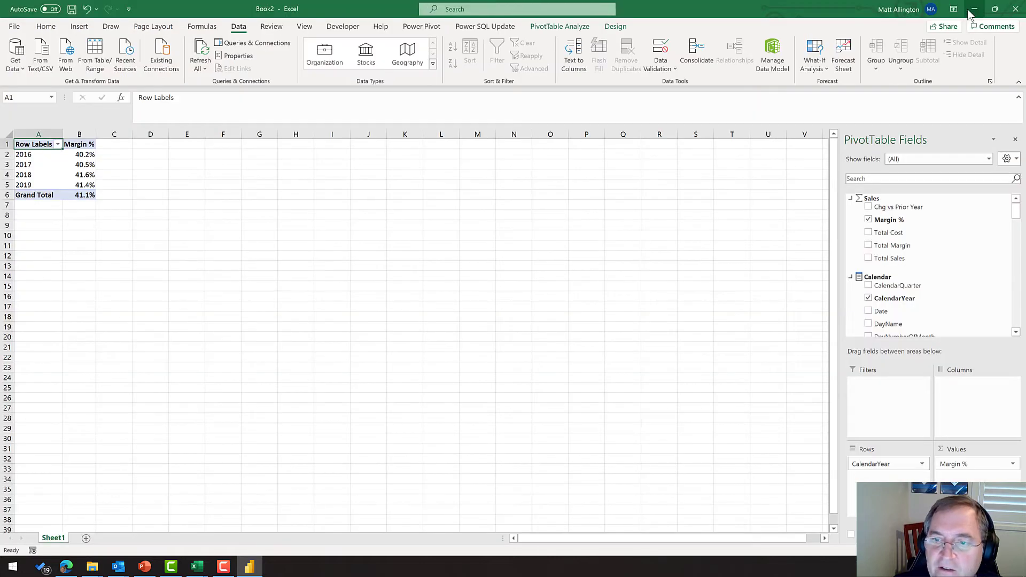
left_click(188, 216)
left_click(51, 155)
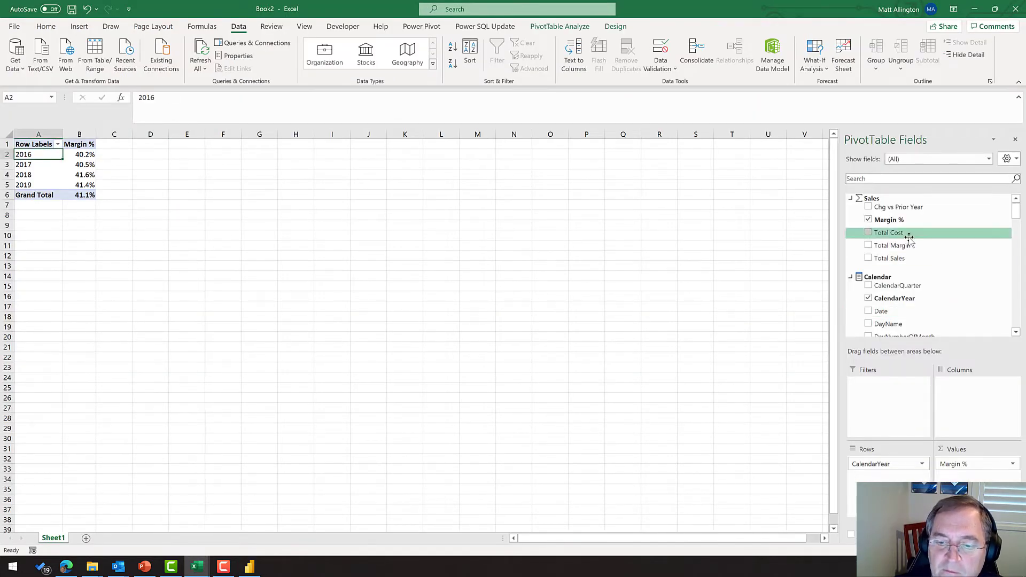
left_click_drag(908, 235, 967, 479)
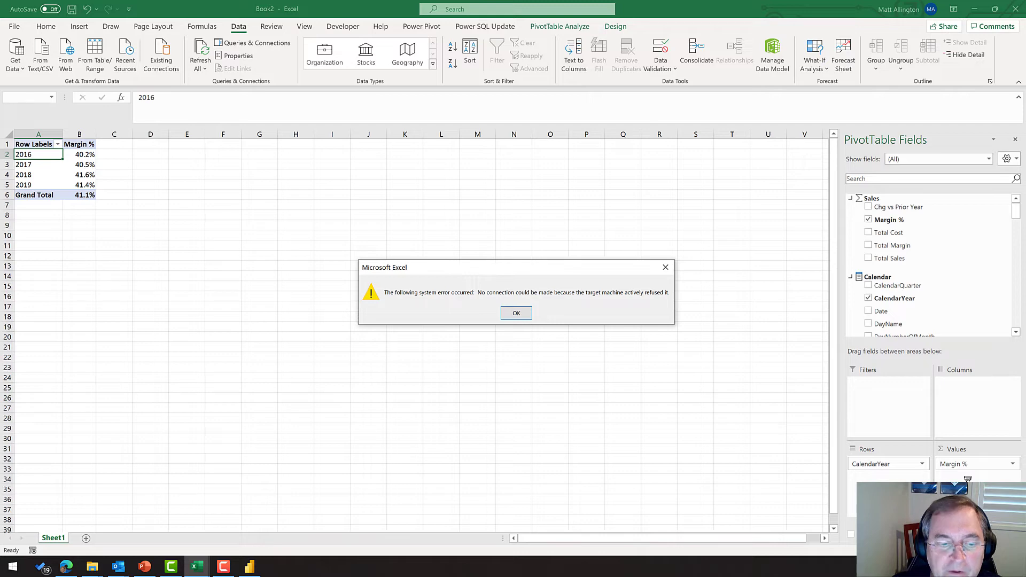
left_click(665, 267)
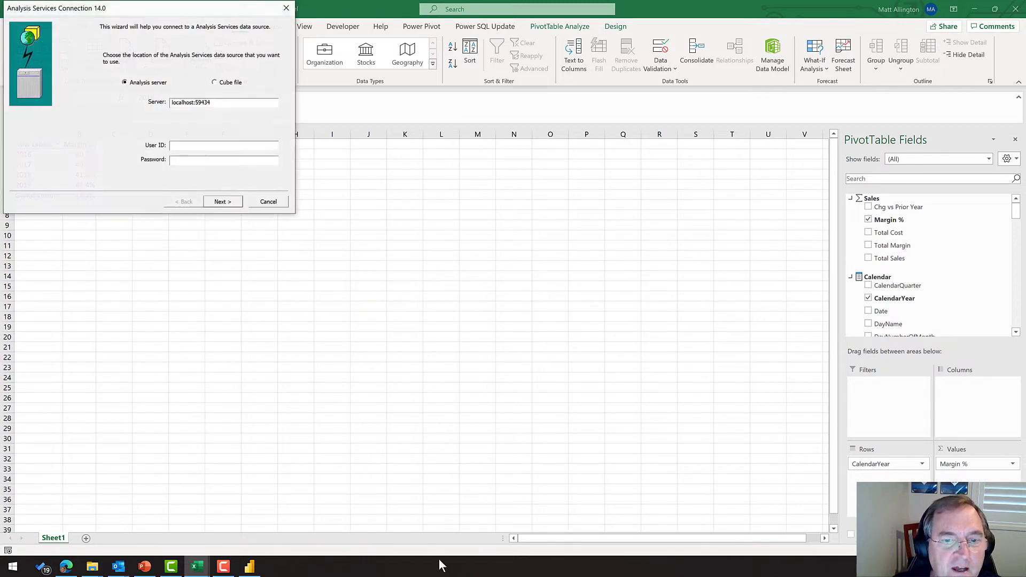
left_click(268, 201)
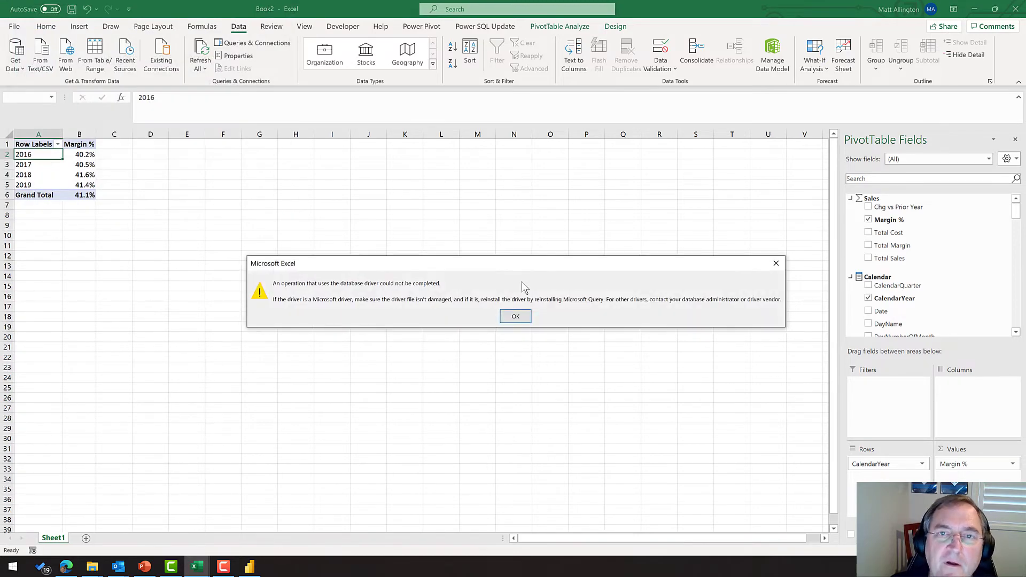
left_click(515, 317)
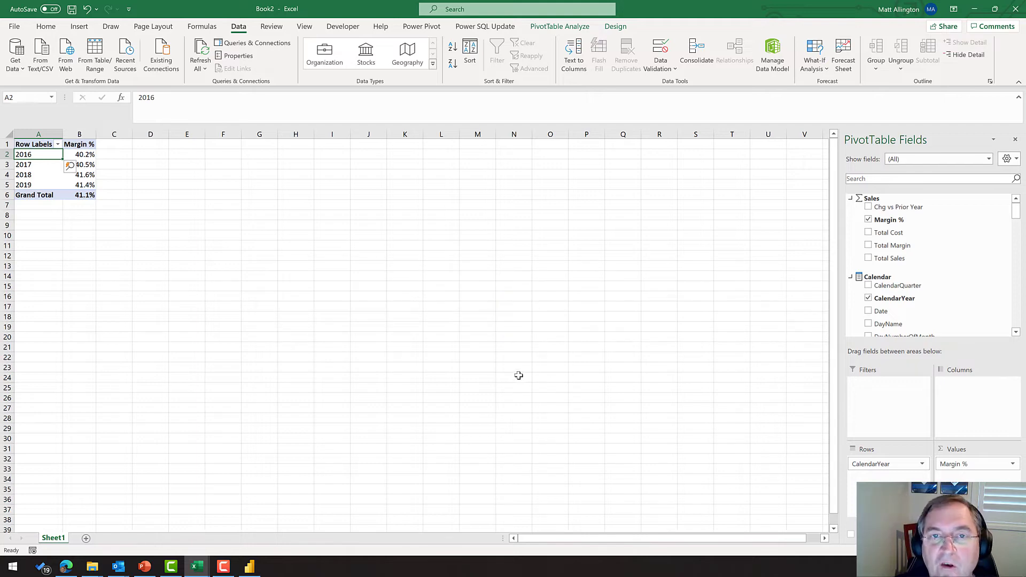
- Switch to Power BI Desktop, run Analyze in Excel on the reopened Adventure Works report and maximise the resulting Book3 workbook
mouse_move(257, 575)
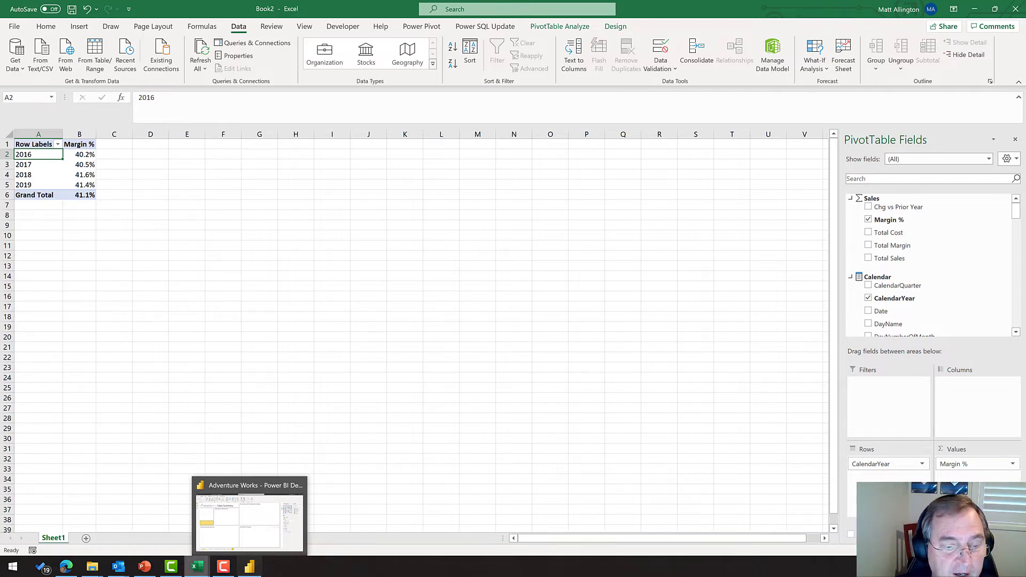
left_click(276, 518)
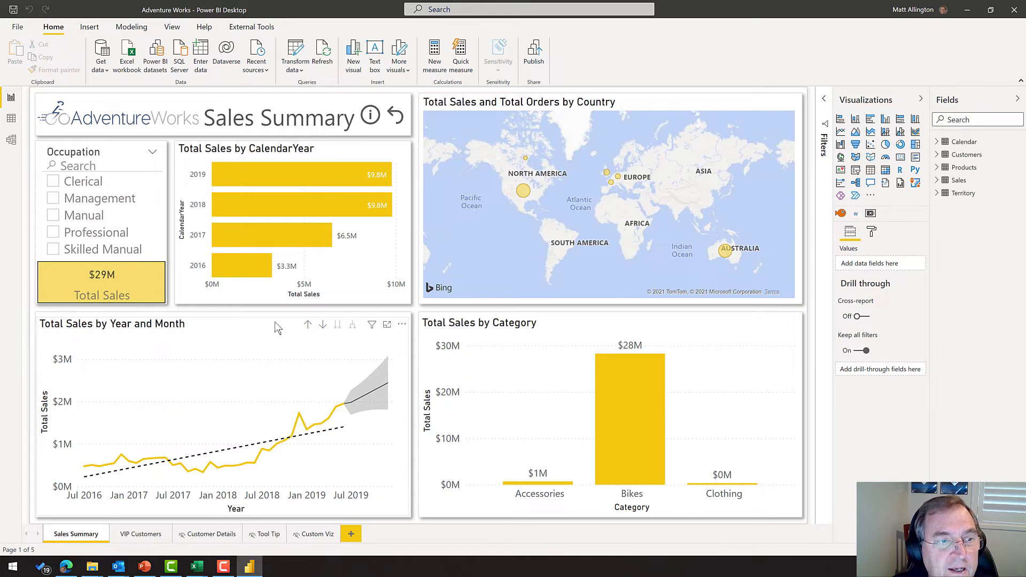
key("alt+Tab")
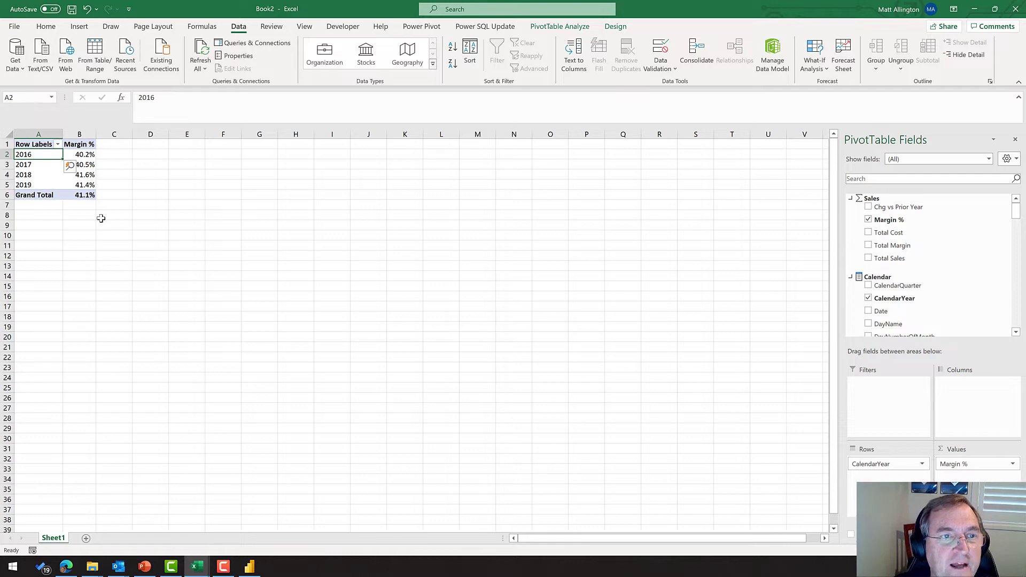
key("alt+Tab")
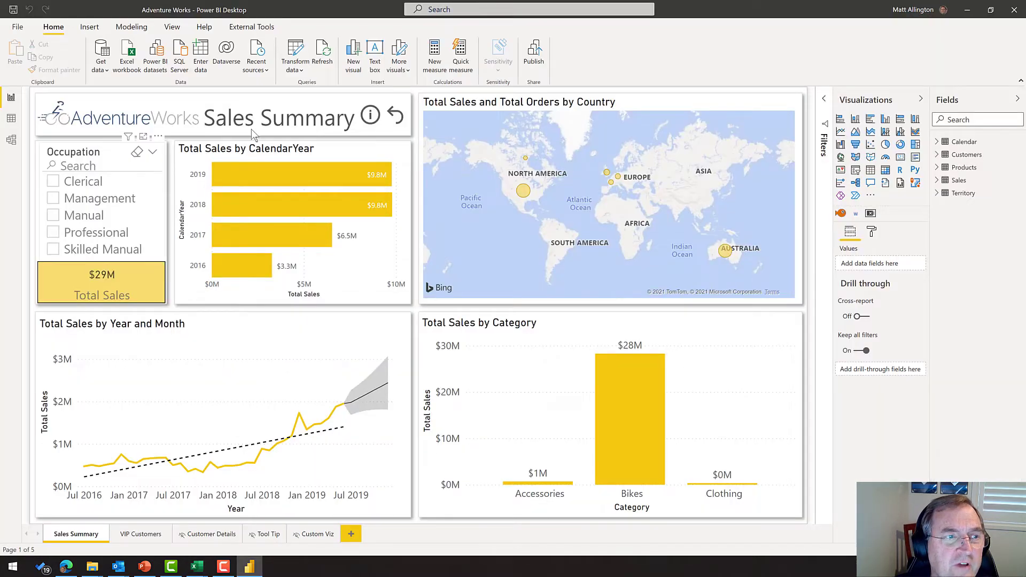
left_click(252, 26)
left_click(21, 54)
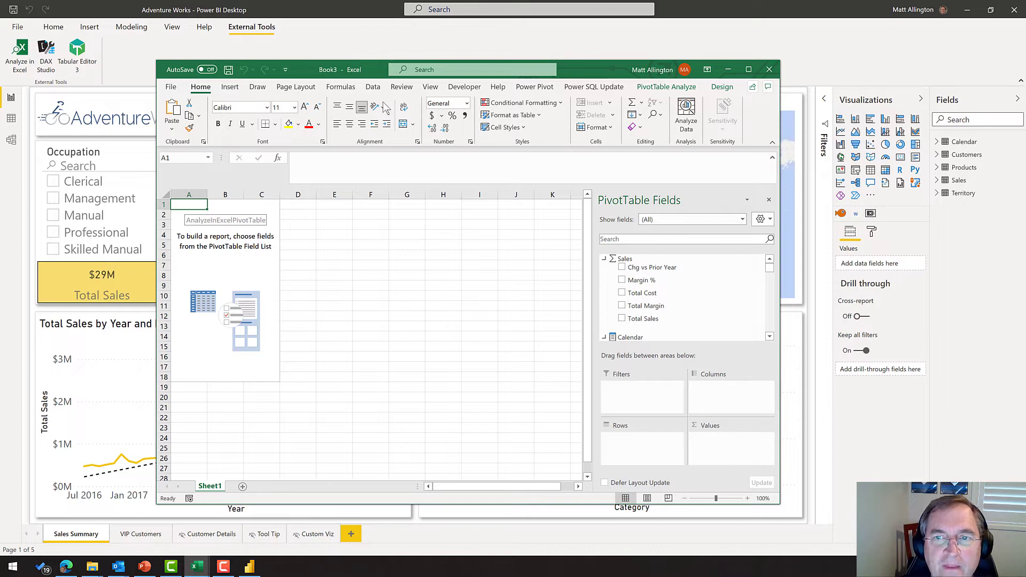
left_click(373, 87)
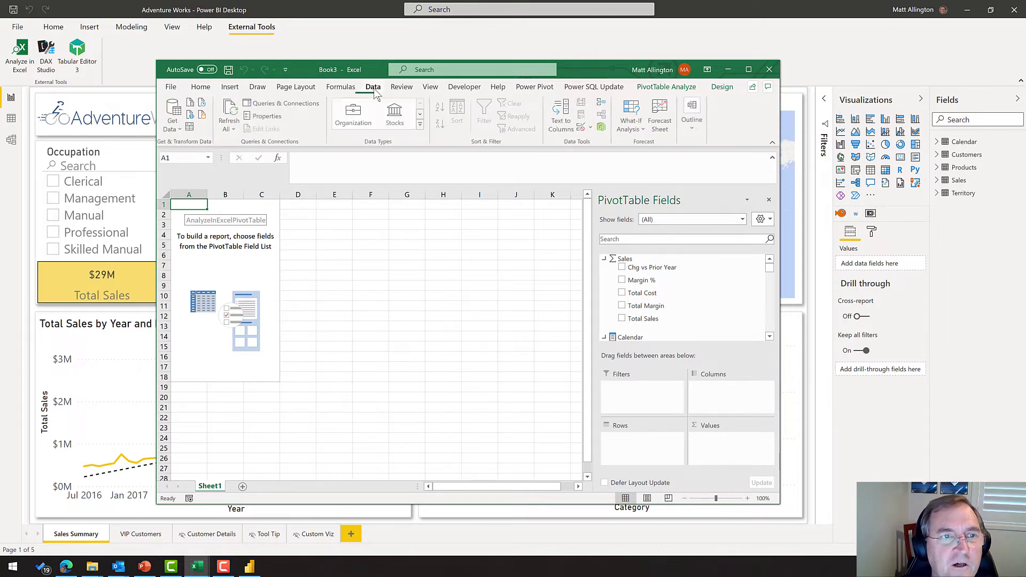
left_click(748, 70)
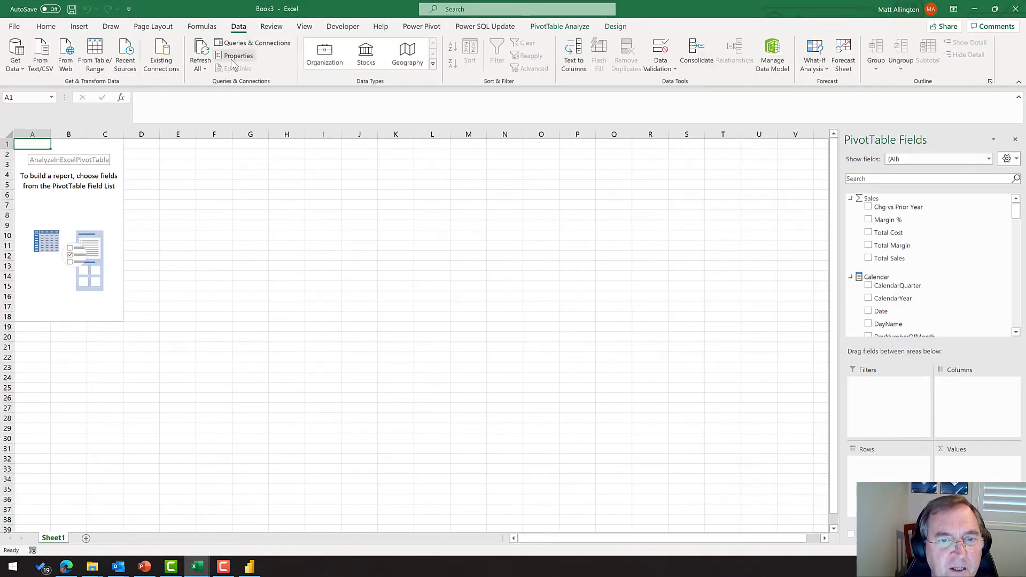
- Copy the full connection string from Book3's connection definition, leave the connection unchanged, and close Book3 without saving
left_click(235, 56)
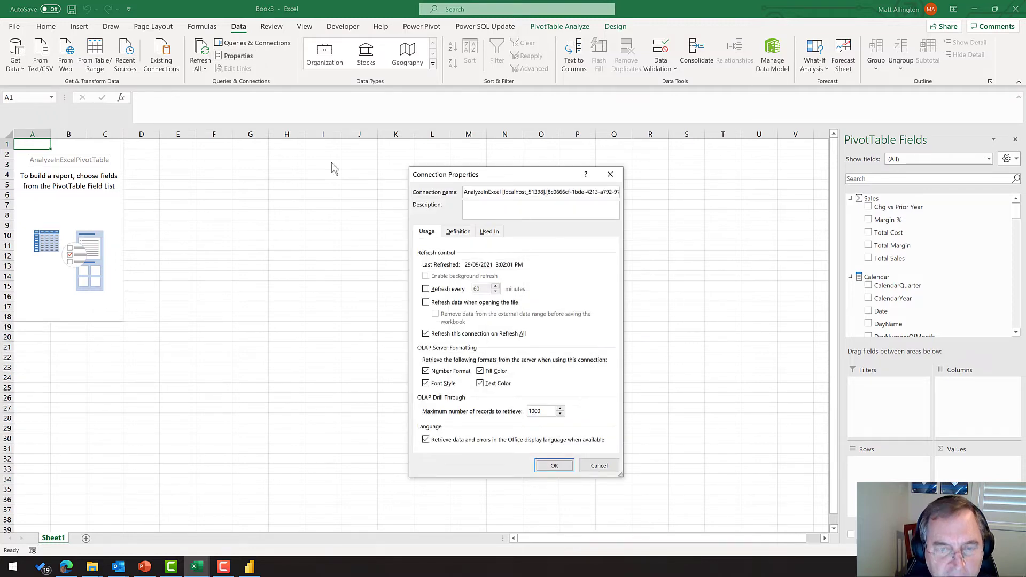
left_click(458, 232)
left_click(494, 316)
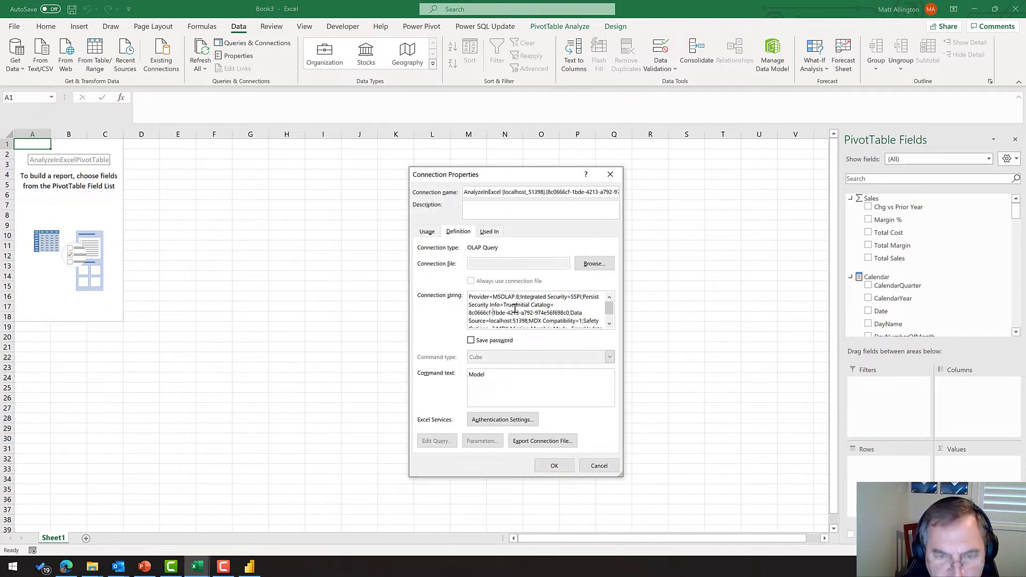
key("ctrl+a")
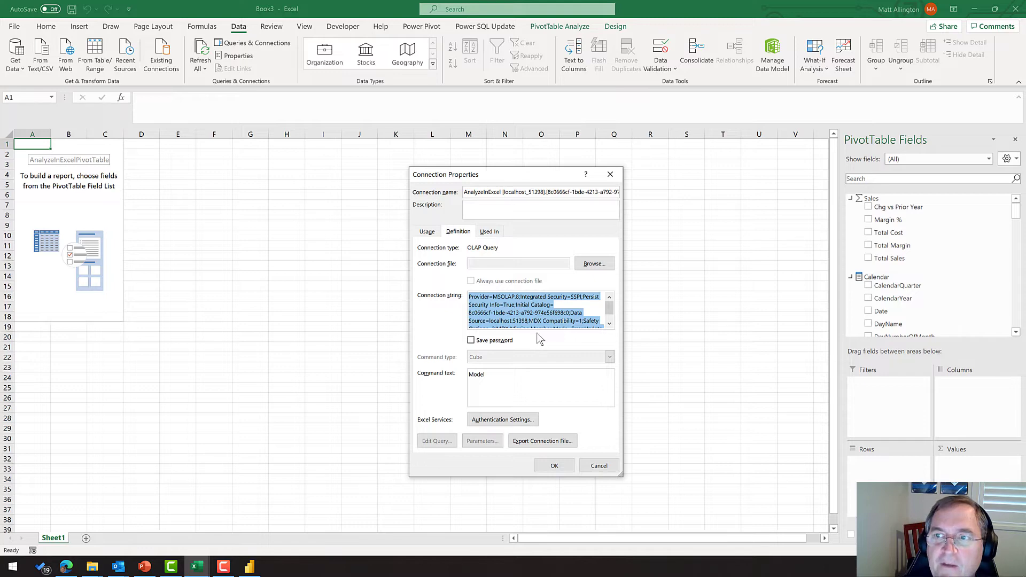
left_click(600, 465)
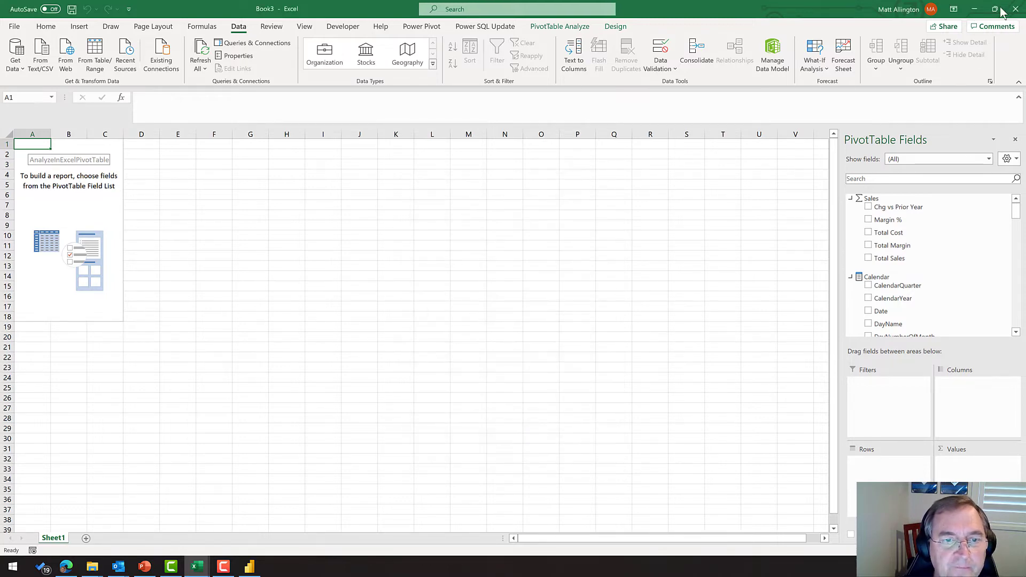
left_click(1017, 9)
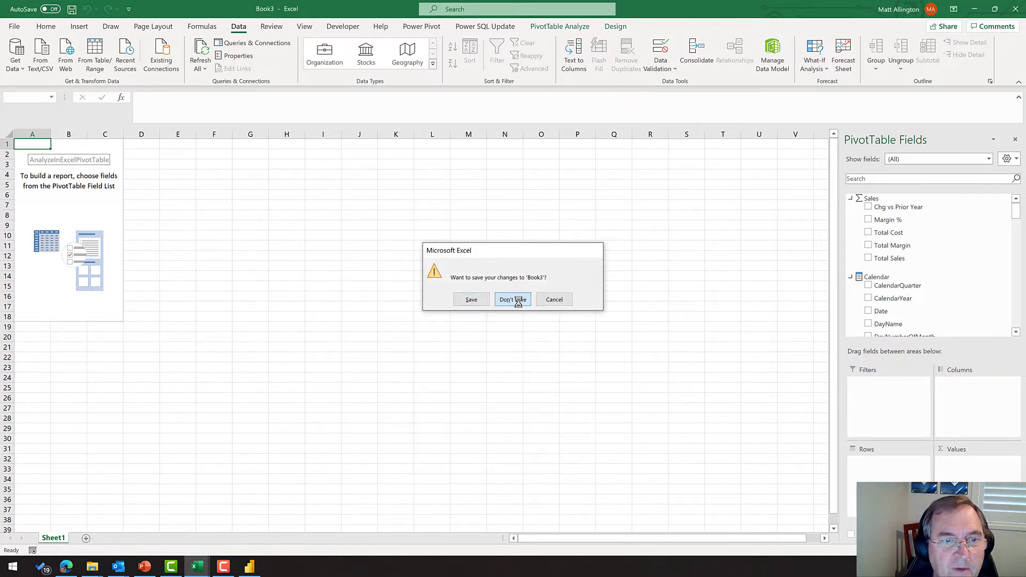
left_click(521, 299)
- Switch to Book2, replace its PivotTable's connection string with the copied one, and add Total Cost to the values
key("alt+Tab")
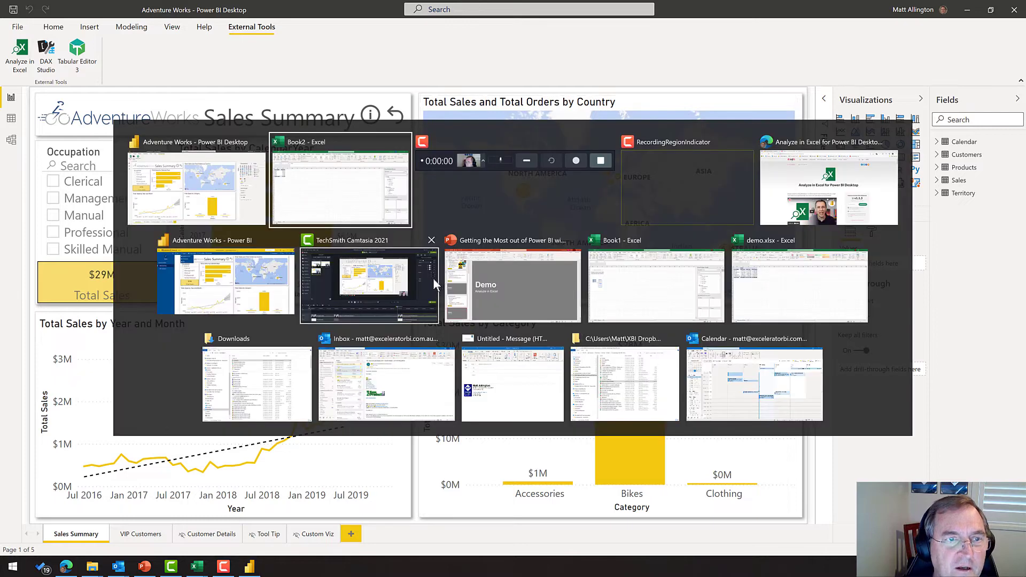
left_click(433, 277)
left_click(230, 55)
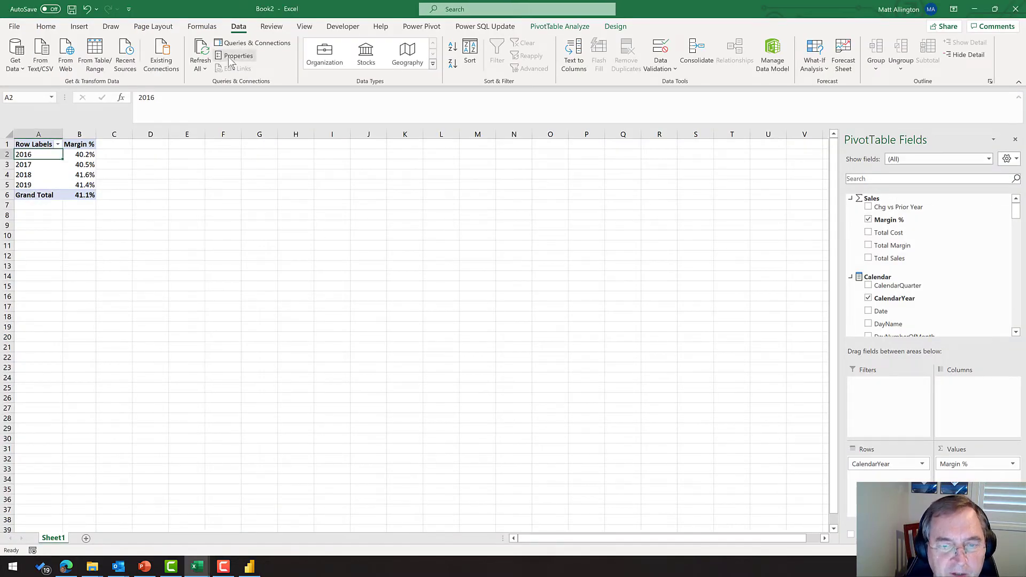
left_click(457, 232)
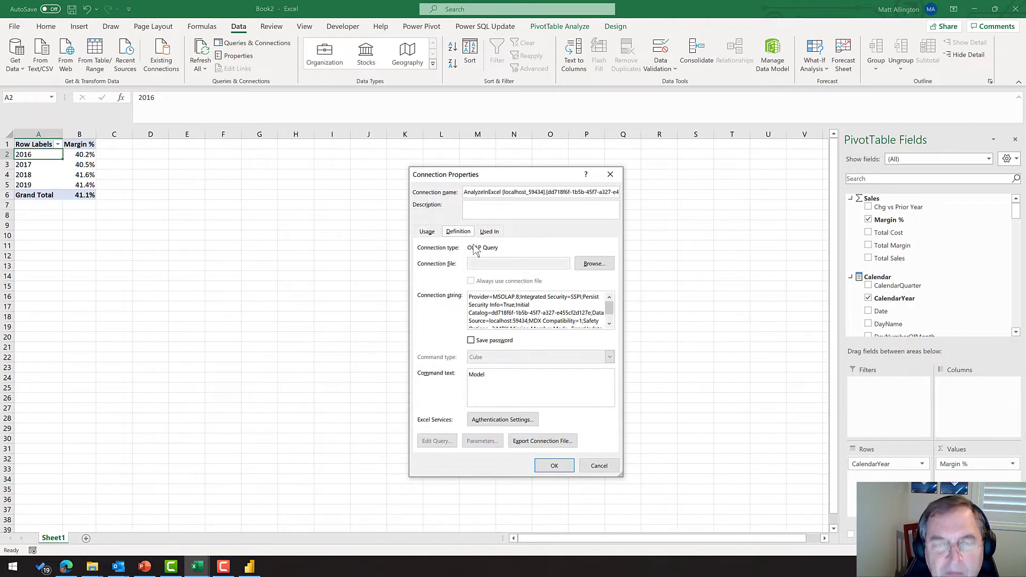
left_click(496, 313)
key("ctrl+a")
key("Delete")
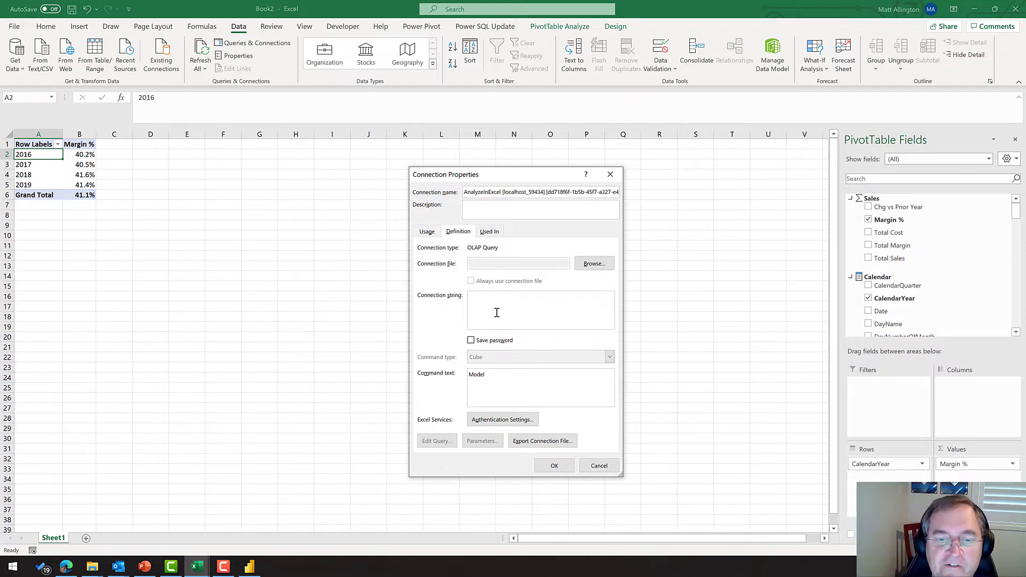
key("ctrl+v")
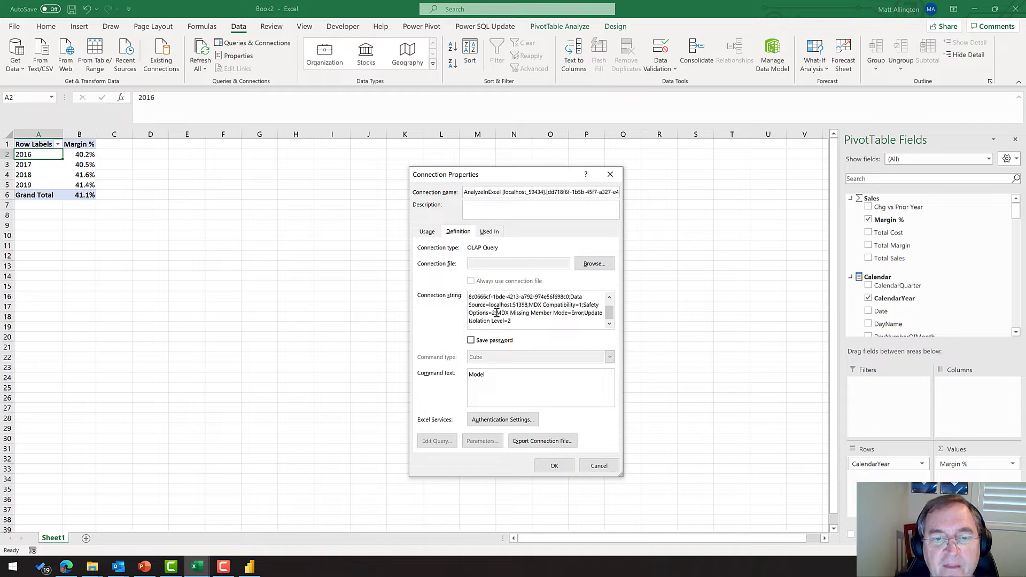
left_click(554, 466)
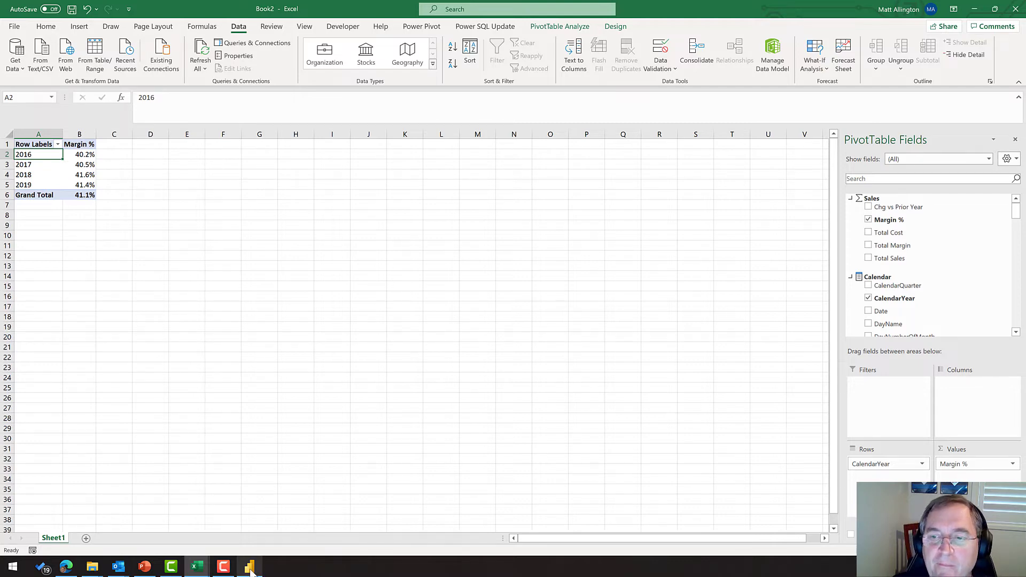
mouse_move(250, 568)
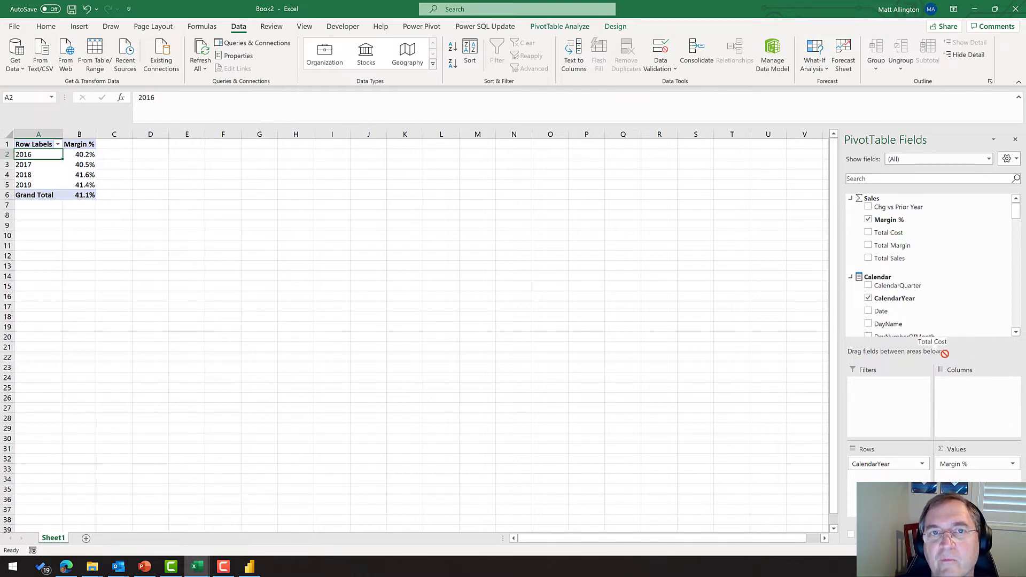
left_click_drag(888, 233, 977, 484)
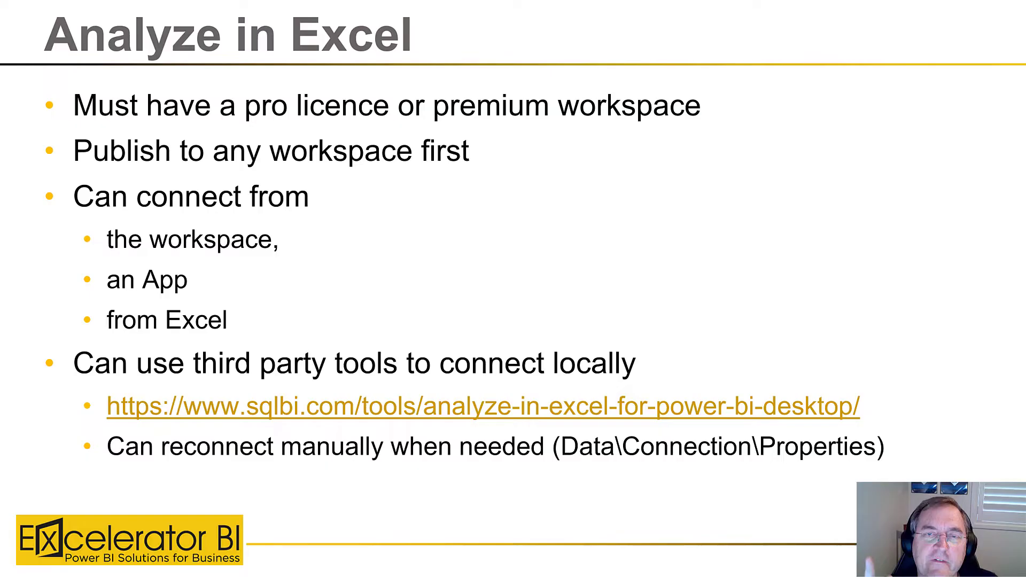
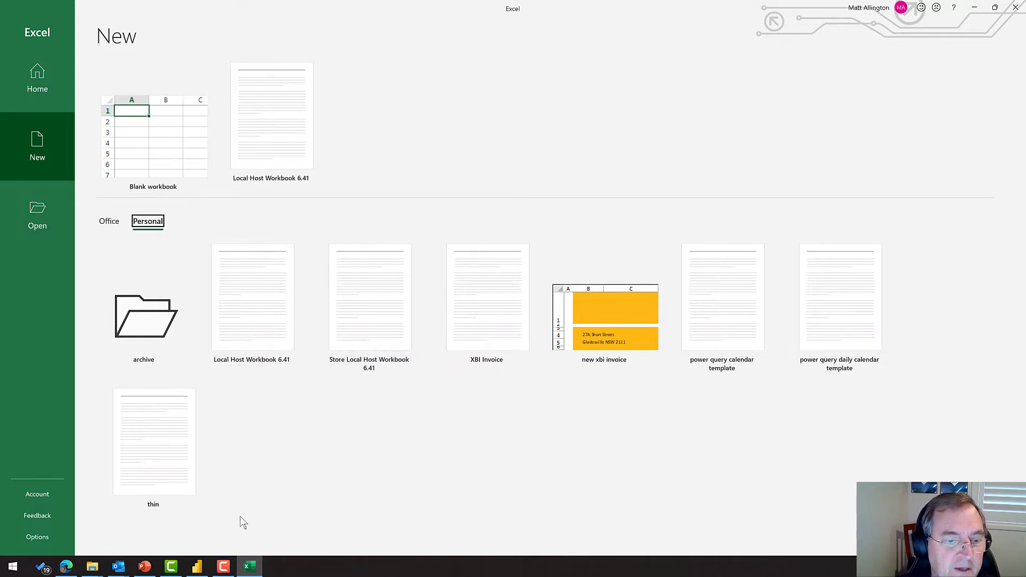
- Create a workbook from the personal template Local Host Workbook 6.41 and run Refresh SSAS on its Pivot sheet
mouse_move(203, 572)
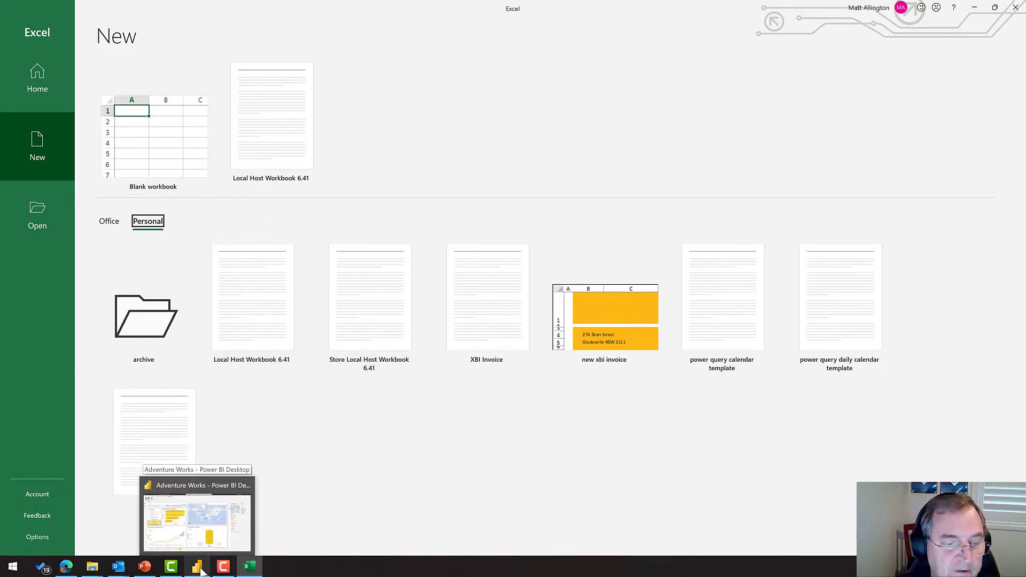
left_click(258, 322)
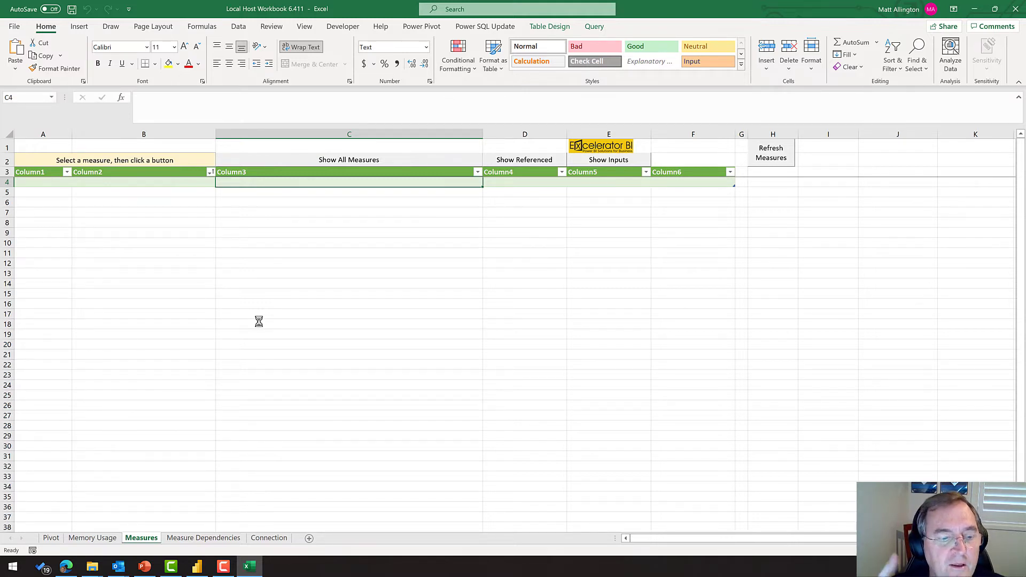
left_click(50, 537)
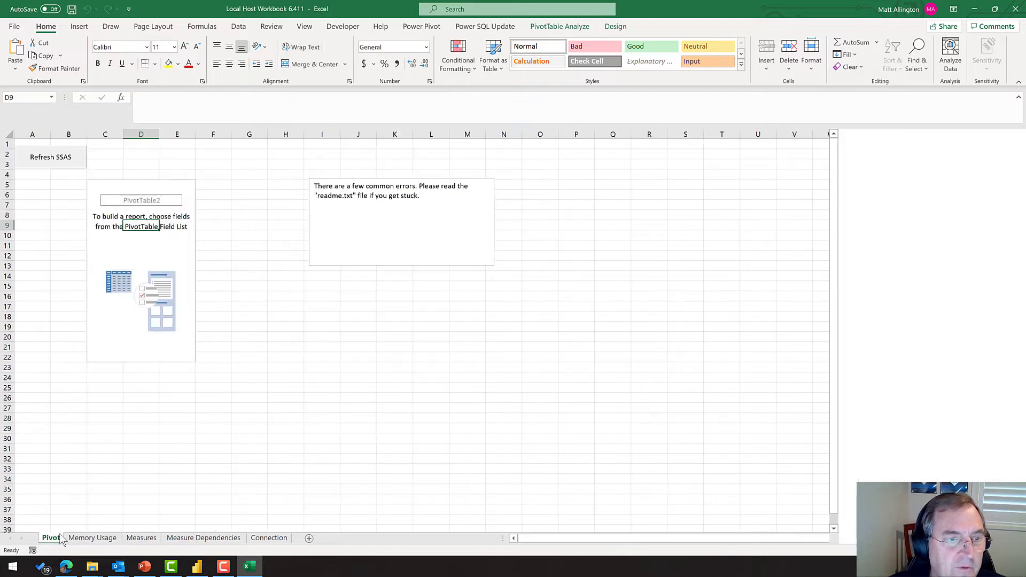
left_click(64, 160)
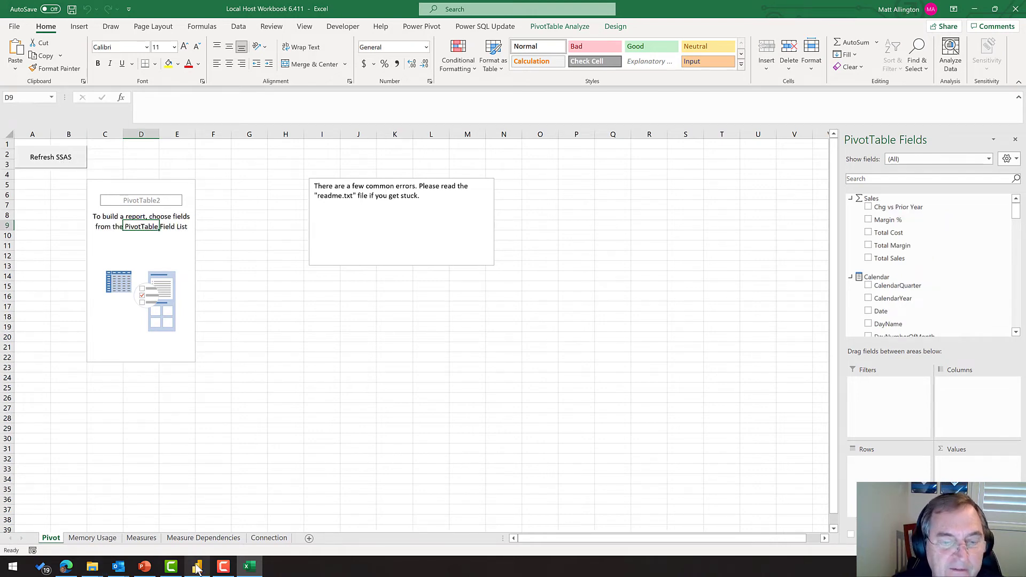
mouse_move(197, 568)
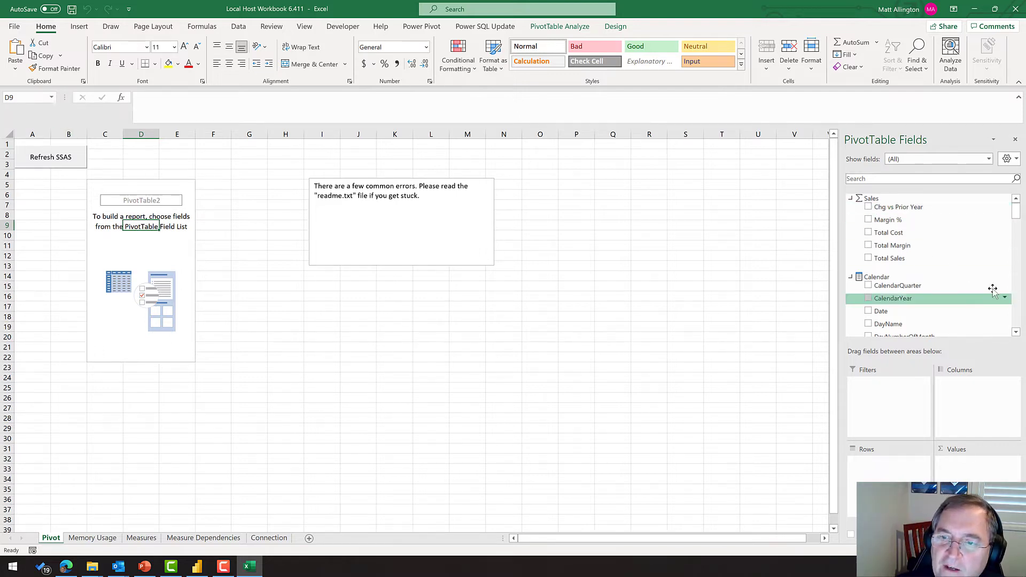
- Collapse all tables in the field list and build the PivotTable with product Category in rows and Total Sales in values
left_click(1015, 160)
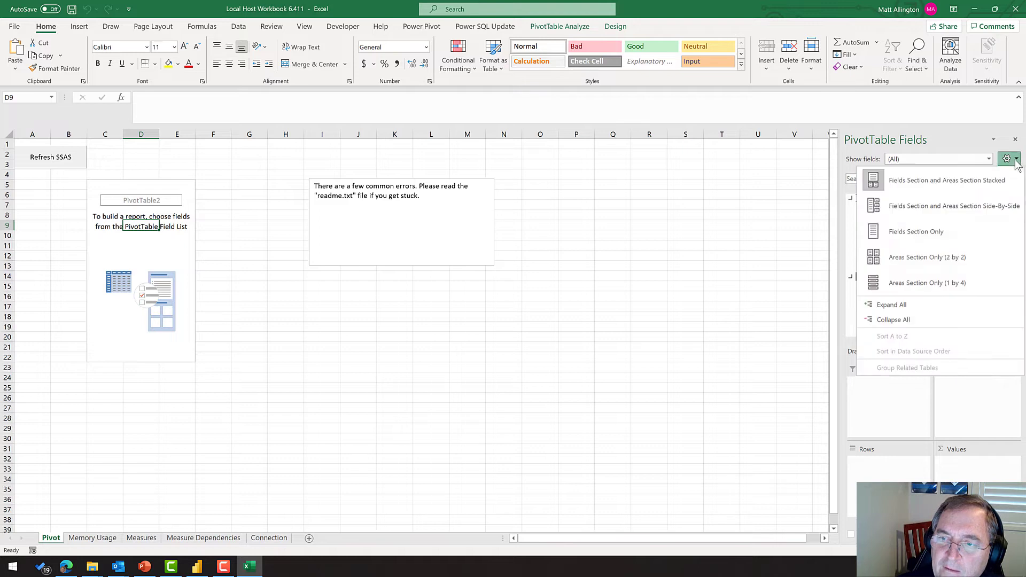
left_click(911, 319)
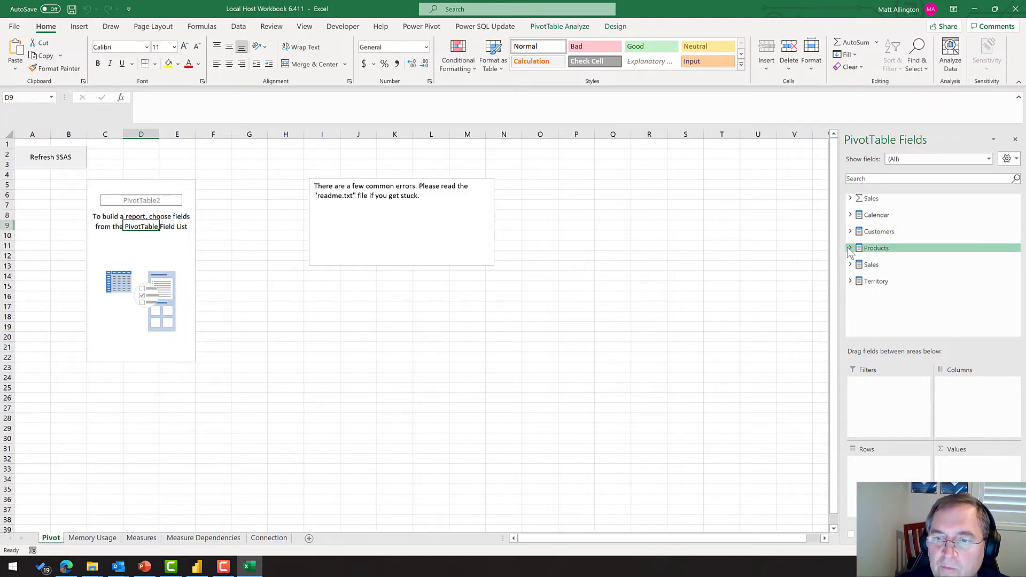
left_click(887, 248)
left_click(891, 208)
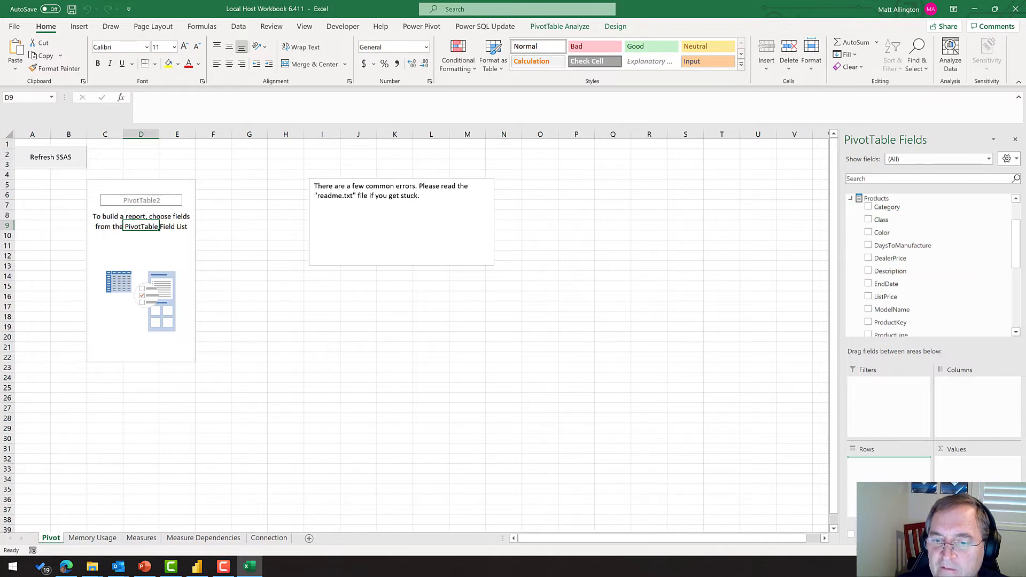
left_click(851, 199)
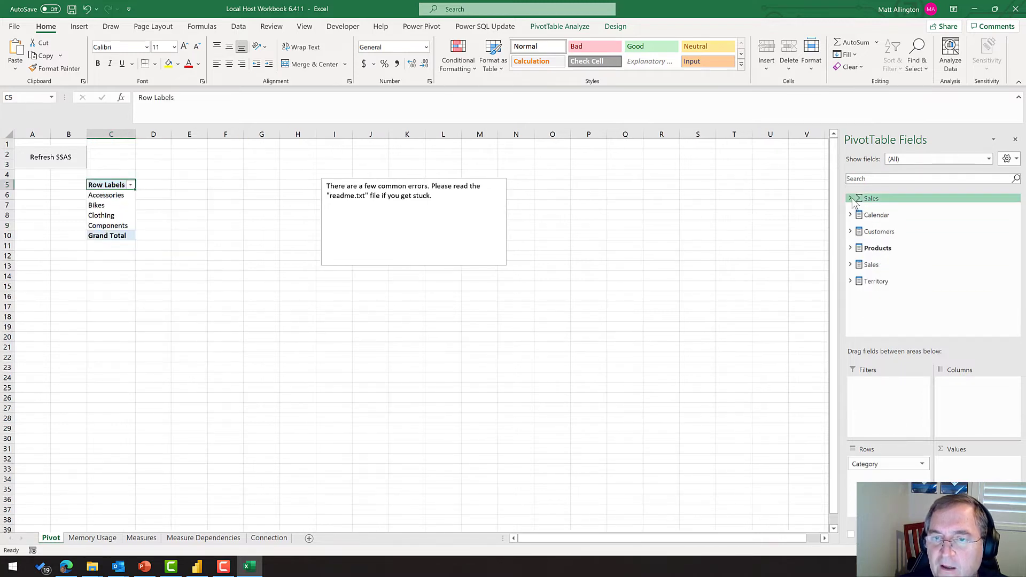
left_click(861, 203)
left_click(881, 258)
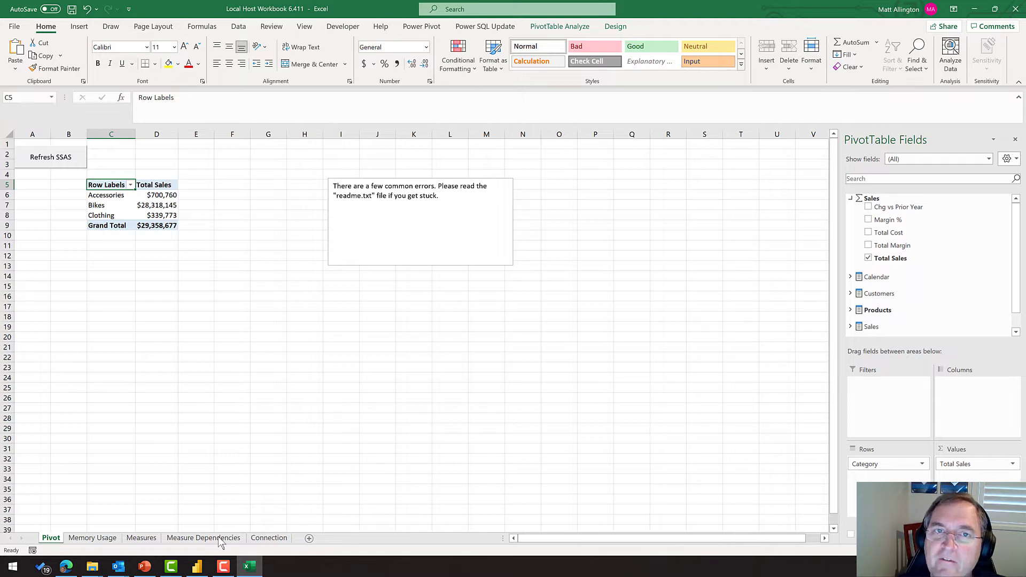
- Open the Memory Usage sheet and expand the Customers table into its columns
left_click(96, 538)
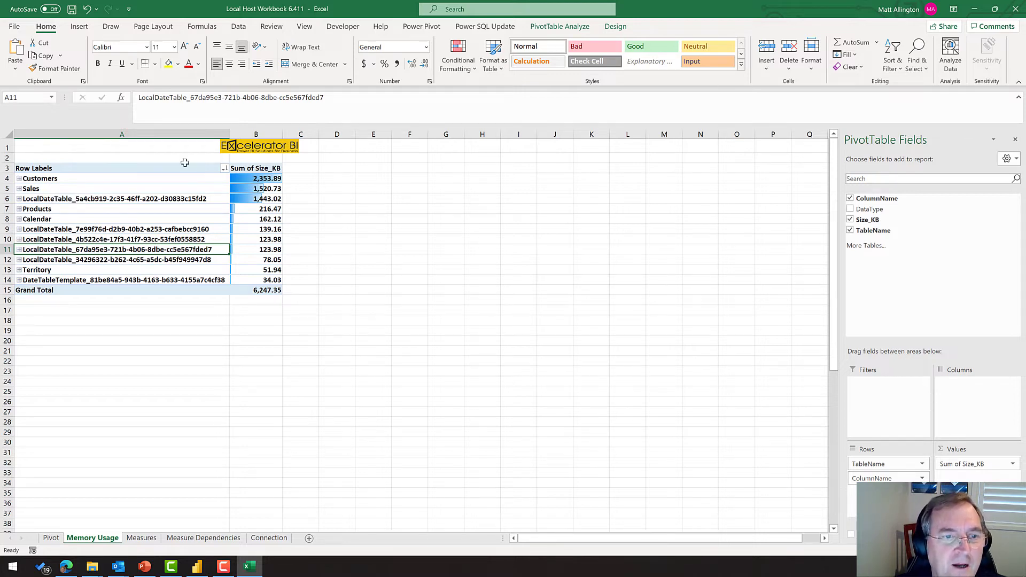
left_click(266, 178)
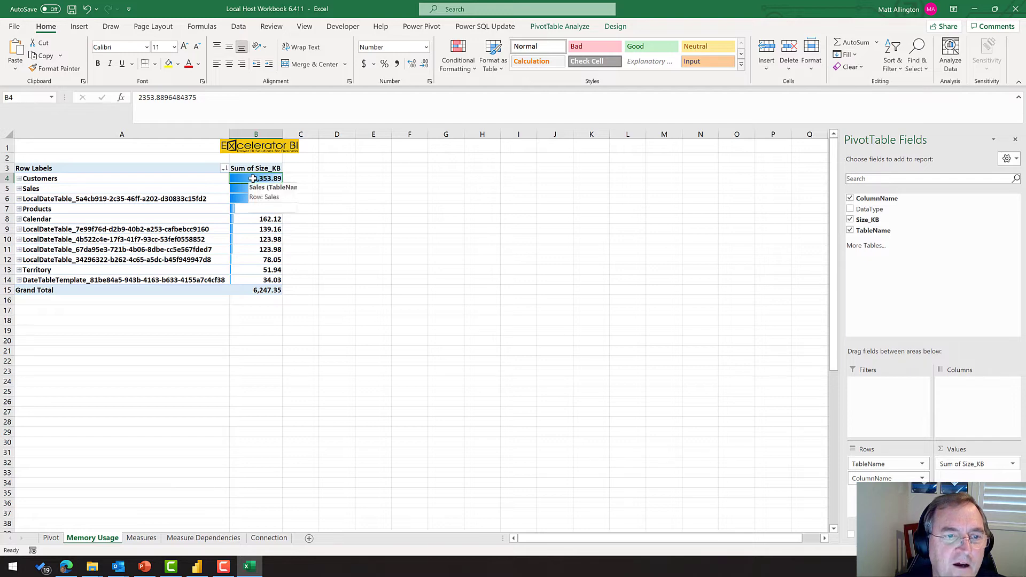
left_click(55, 177)
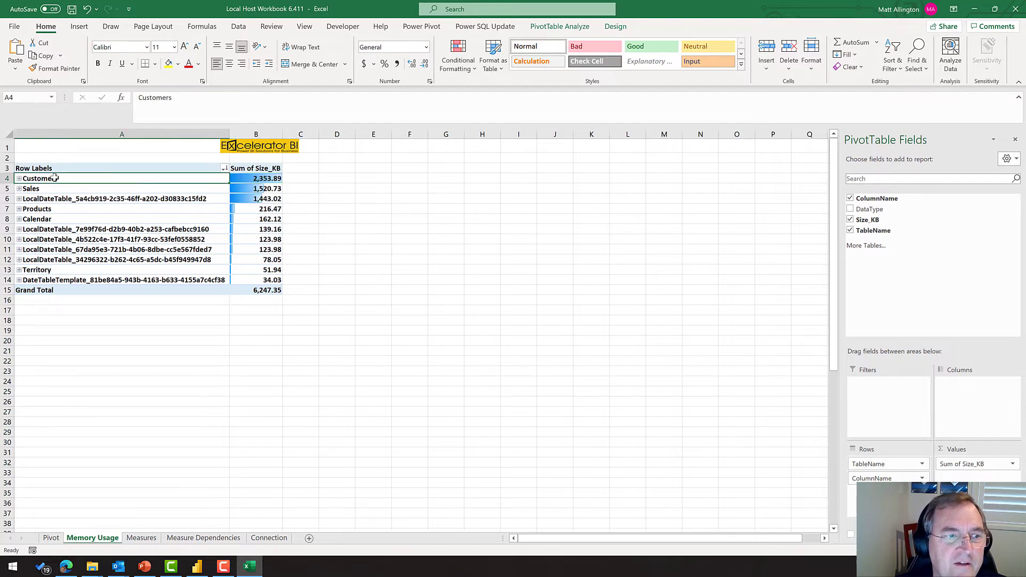
left_click(19, 179)
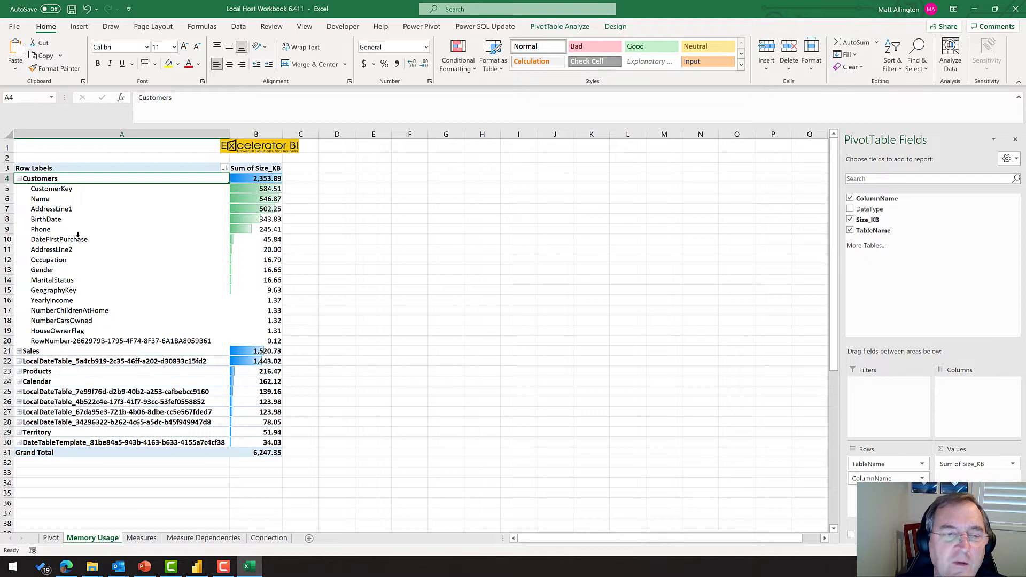
- Examine the sizes of the CustomerKey, AddressLine1 and BirthDate columns, and collapse the Customers table
left_click(221, 191)
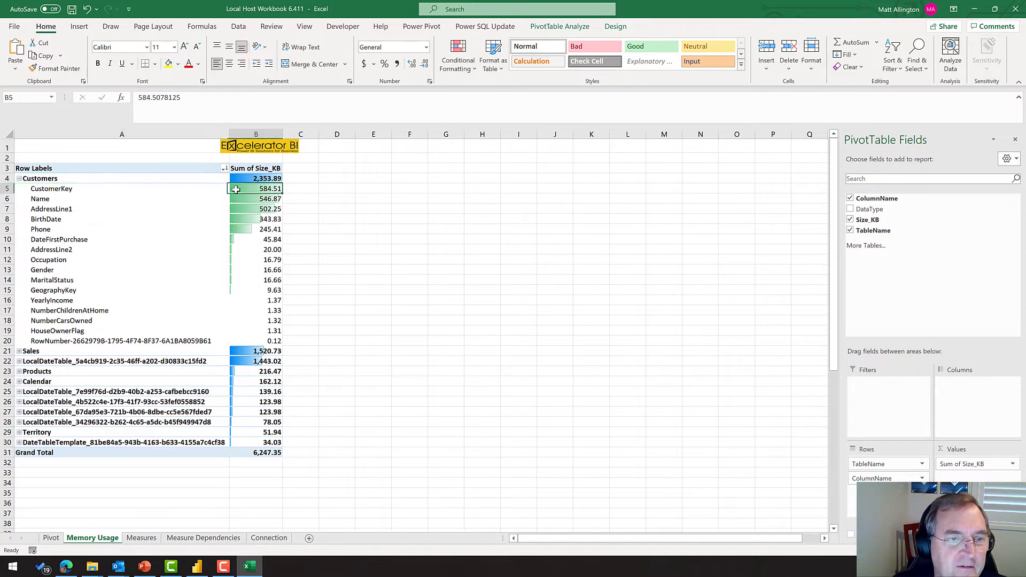
left_click_drag(146, 192, 238, 193)
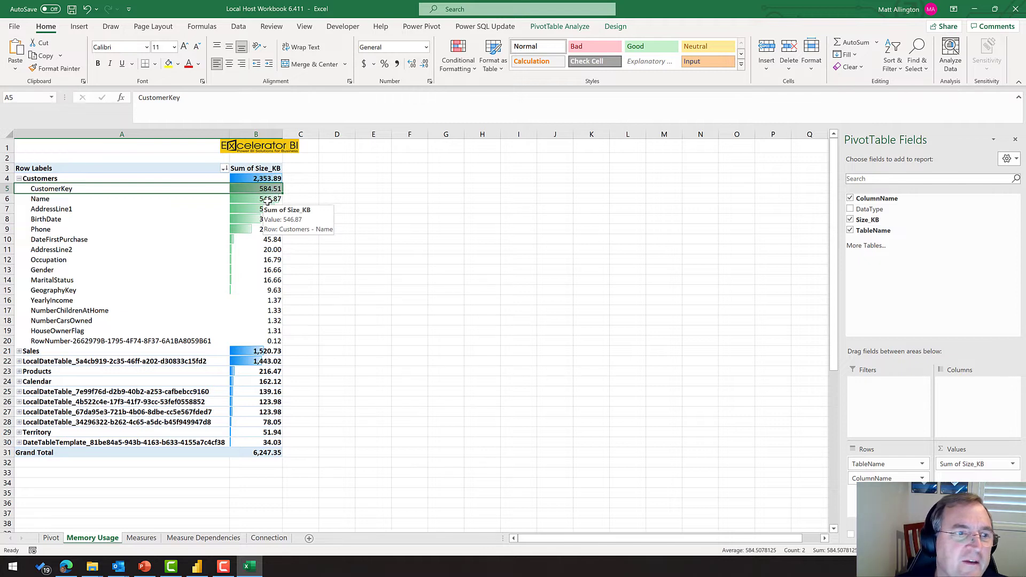
left_click(104, 209)
left_click_drag(249, 209, 124, 209)
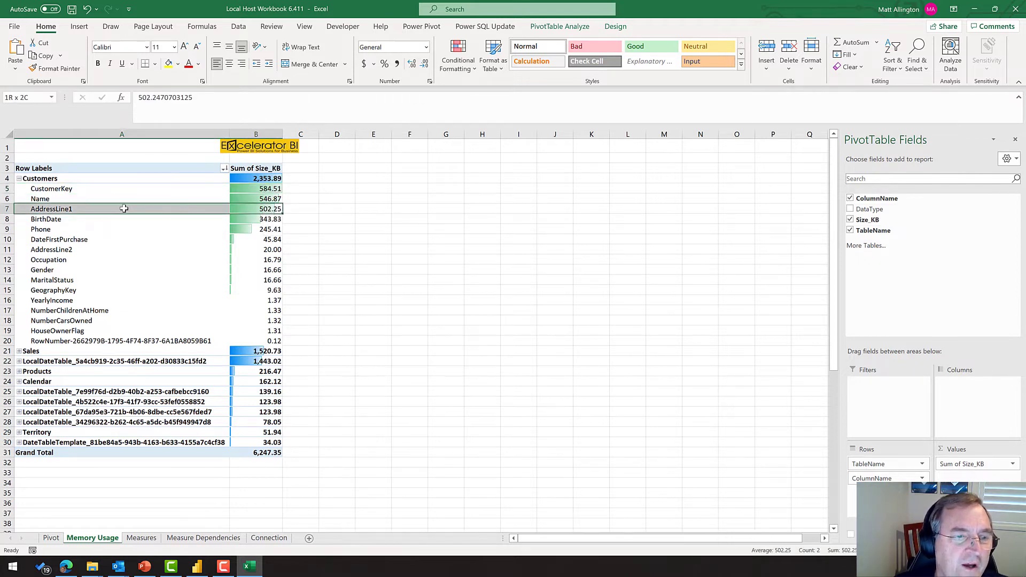
key("Down")
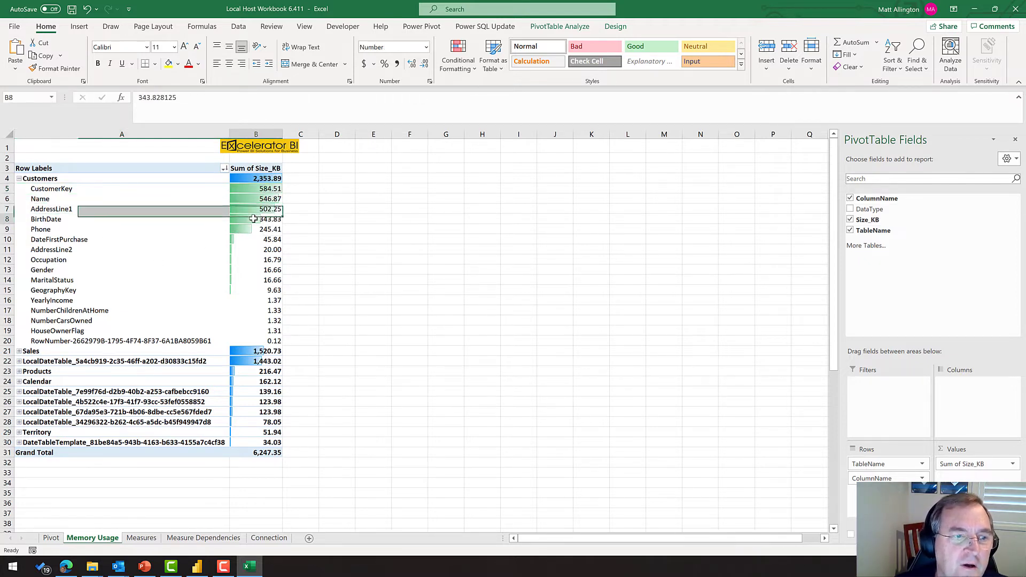
left_click_drag(253, 219, 71, 220)
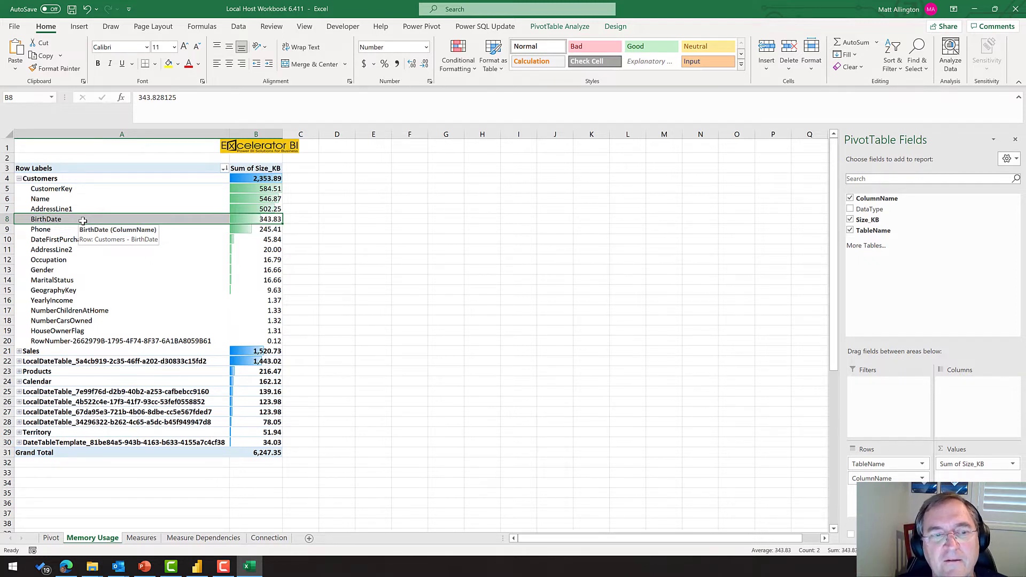
left_click(19, 178)
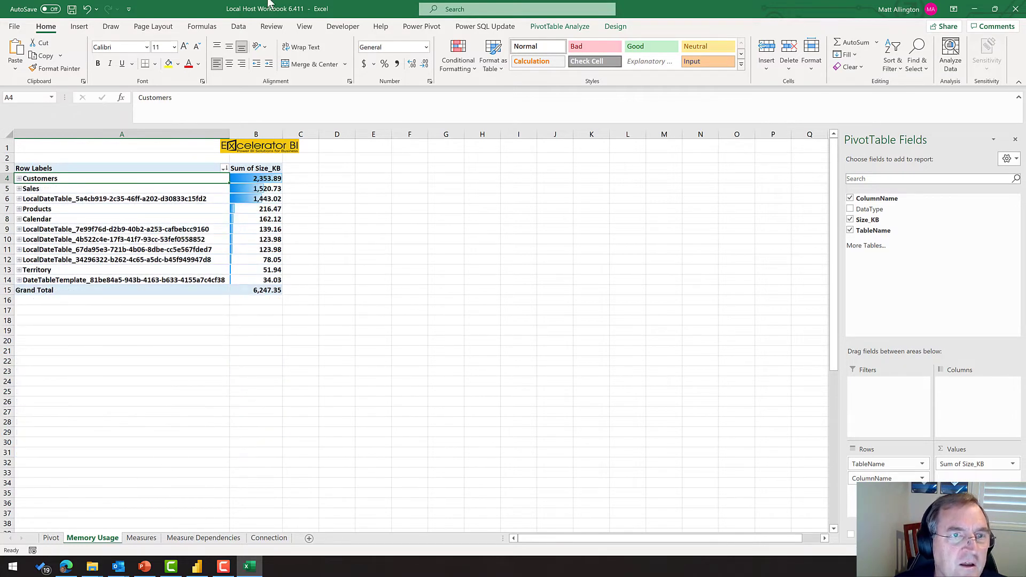
- Refresh the measures on the Measures sheet, approving both native database queries against the local host
left_click(152, 539)
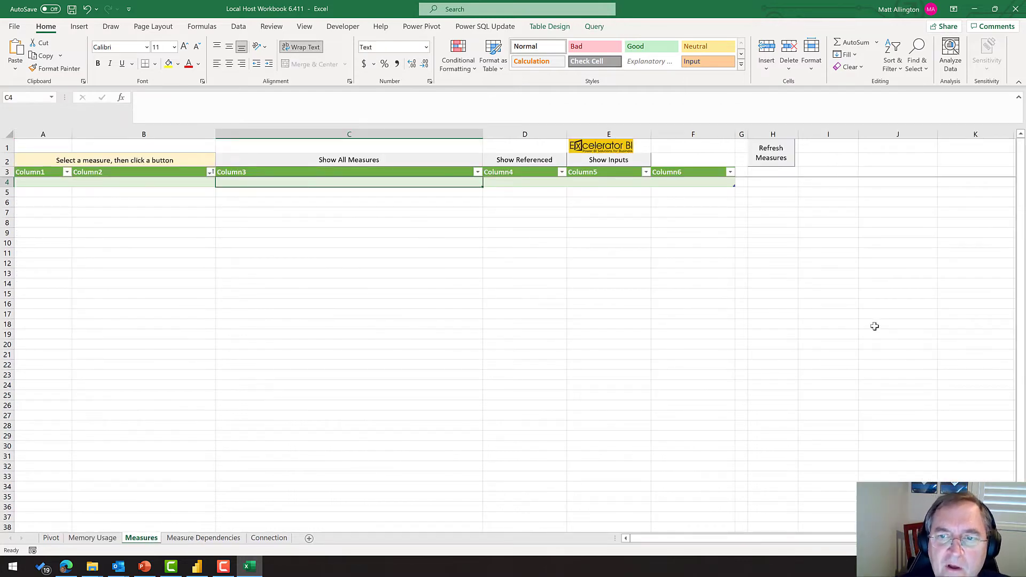
left_click(783, 161)
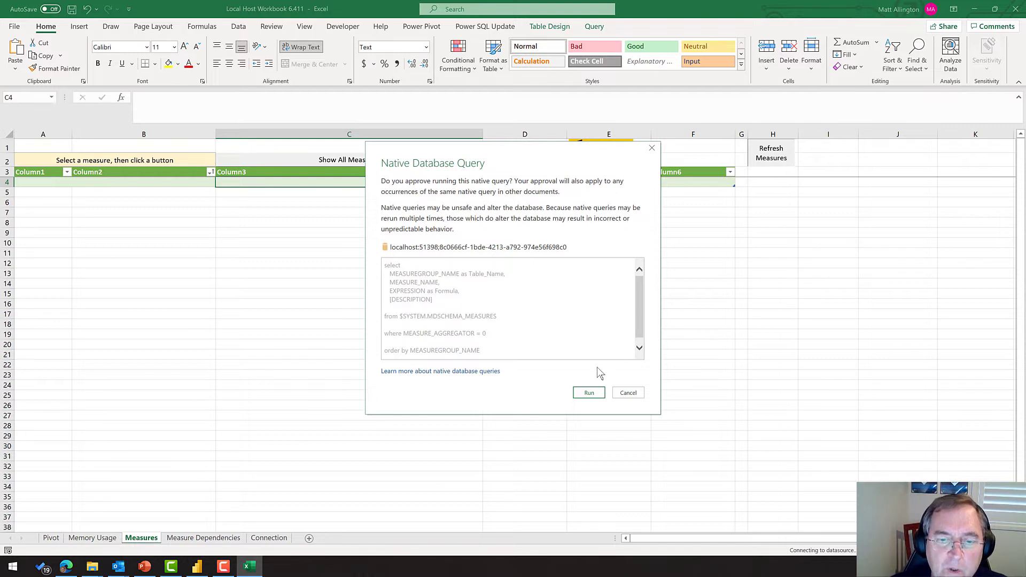
left_click(587, 395)
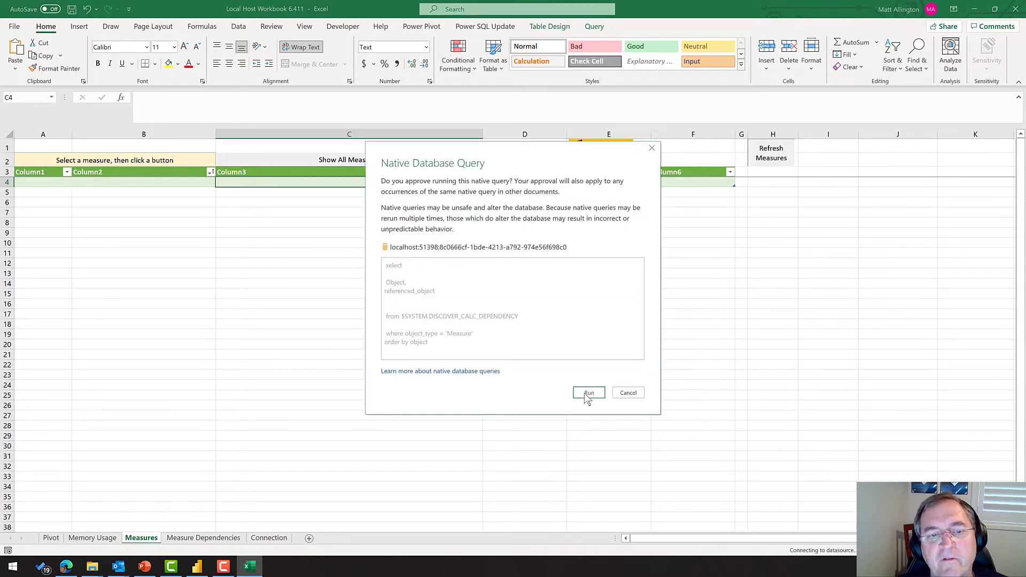
left_click(588, 393)
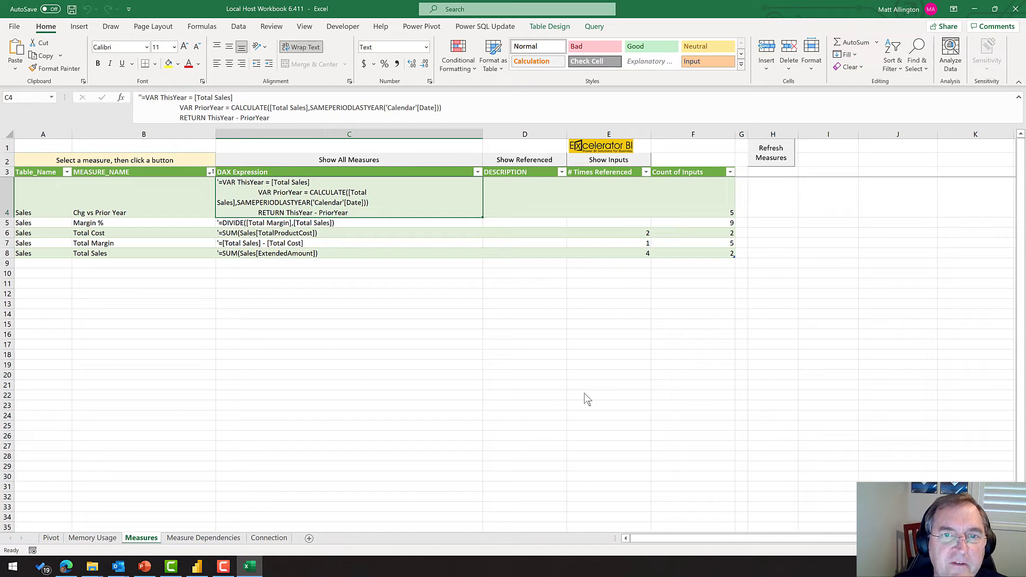
- Review the DAX expressions, filter the list to the inputs of Margin %, and show all measures again
left_click_drag(328, 204, 337, 253)
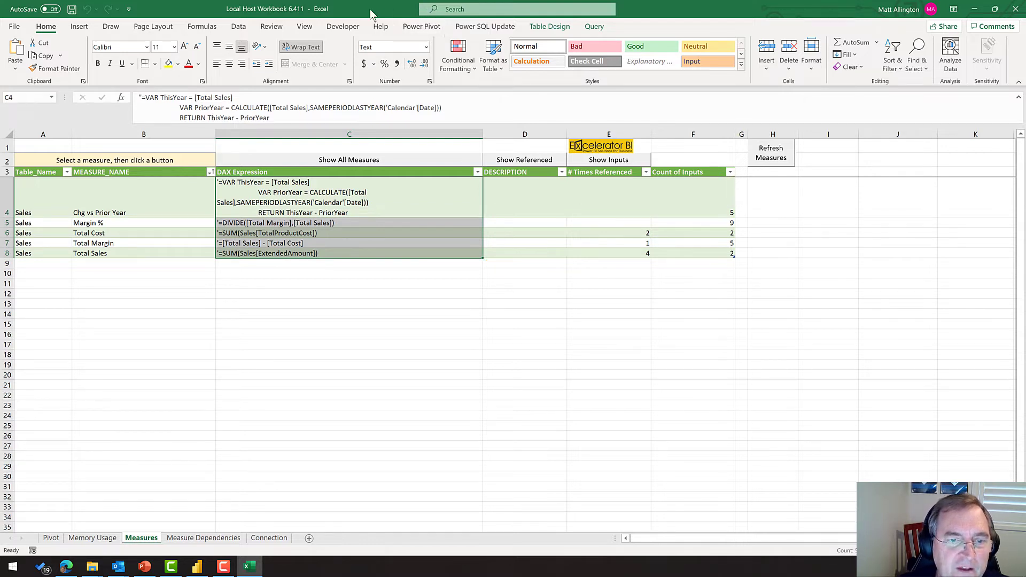
left_click(329, 283)
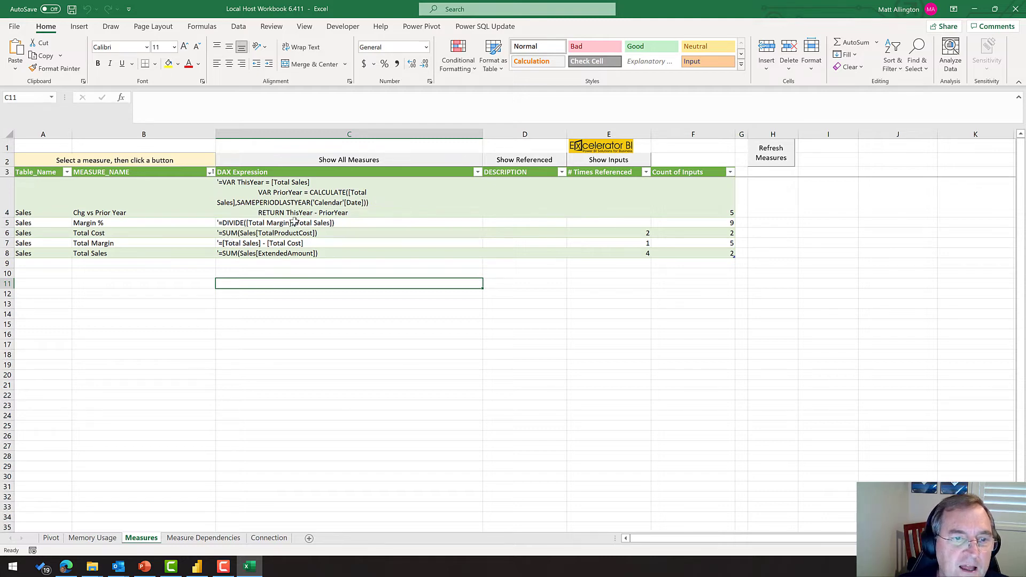
left_click(148, 222)
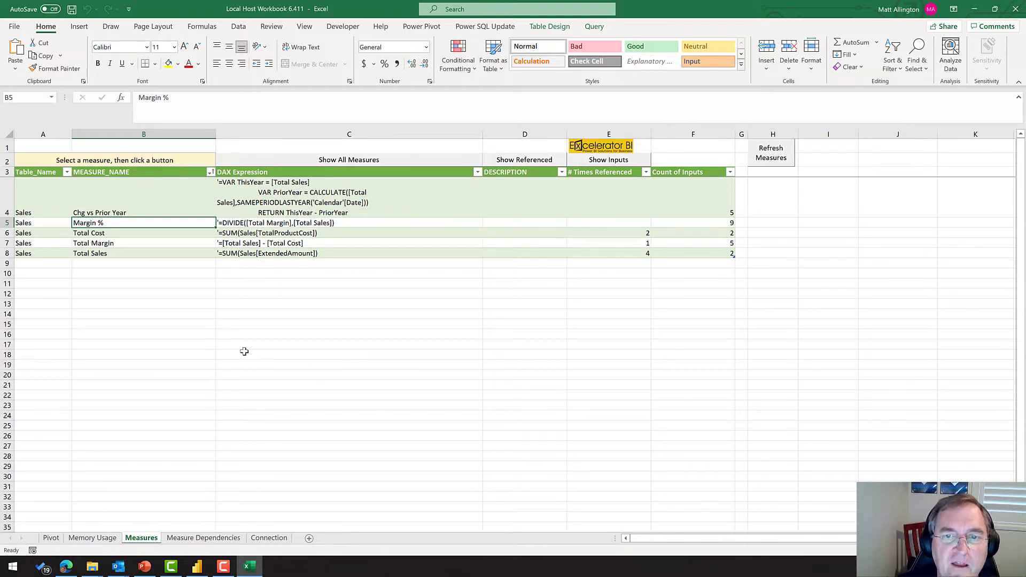
left_click(594, 160)
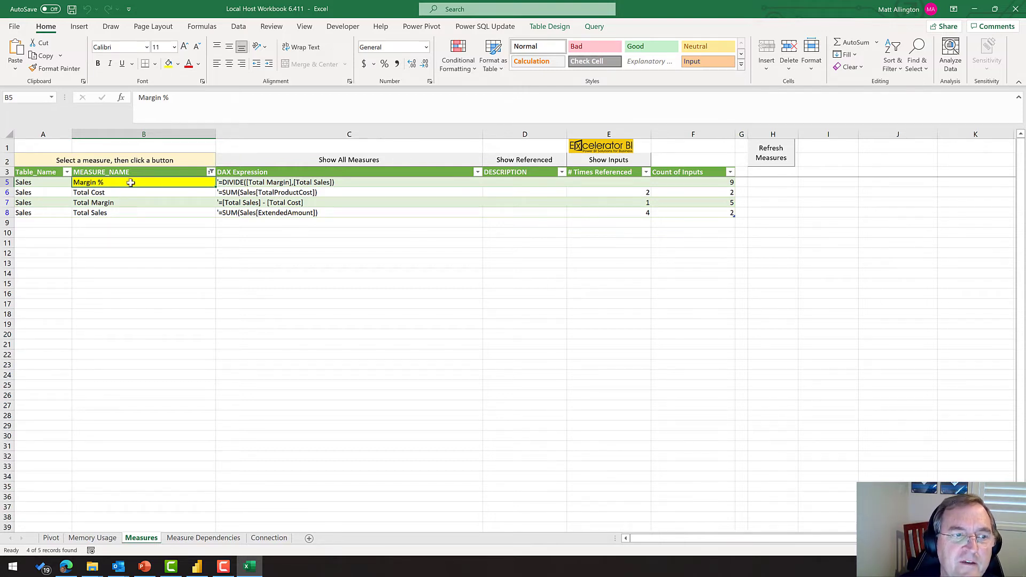
left_click(386, 164)
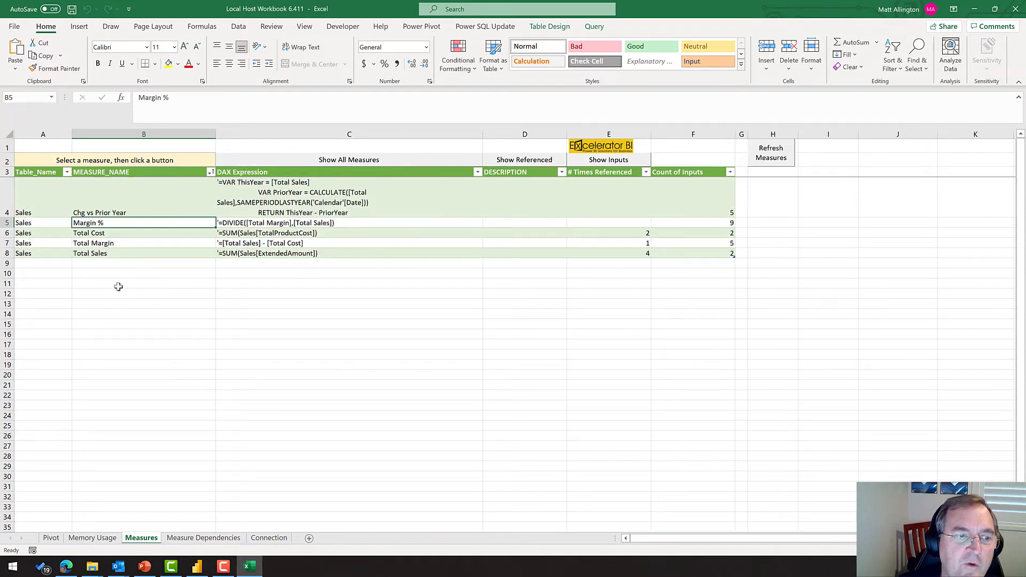
- Filter the list to the measures that reference Total Cost, and open the Connection sheet
left_click(107, 234)
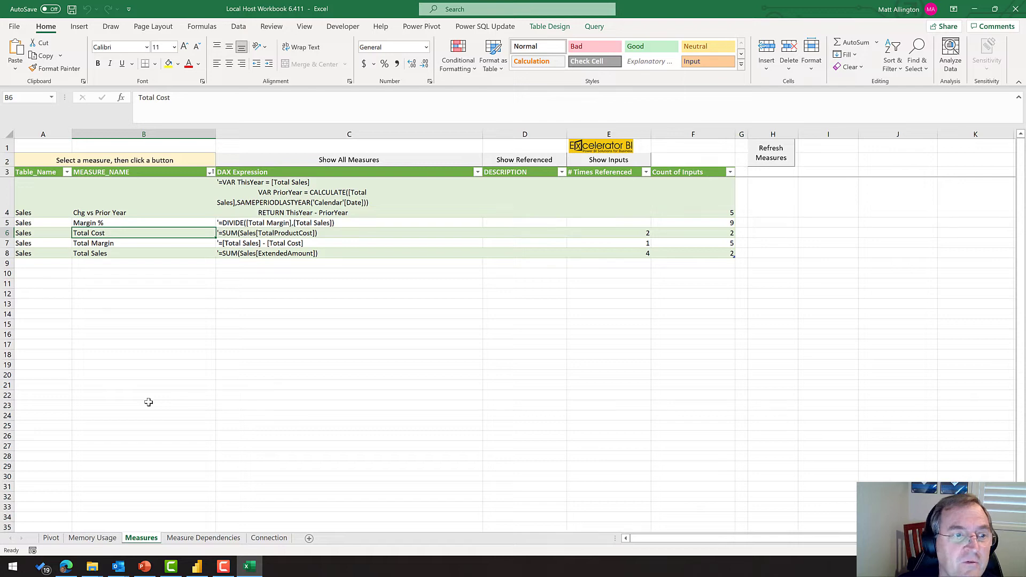
left_click(522, 162)
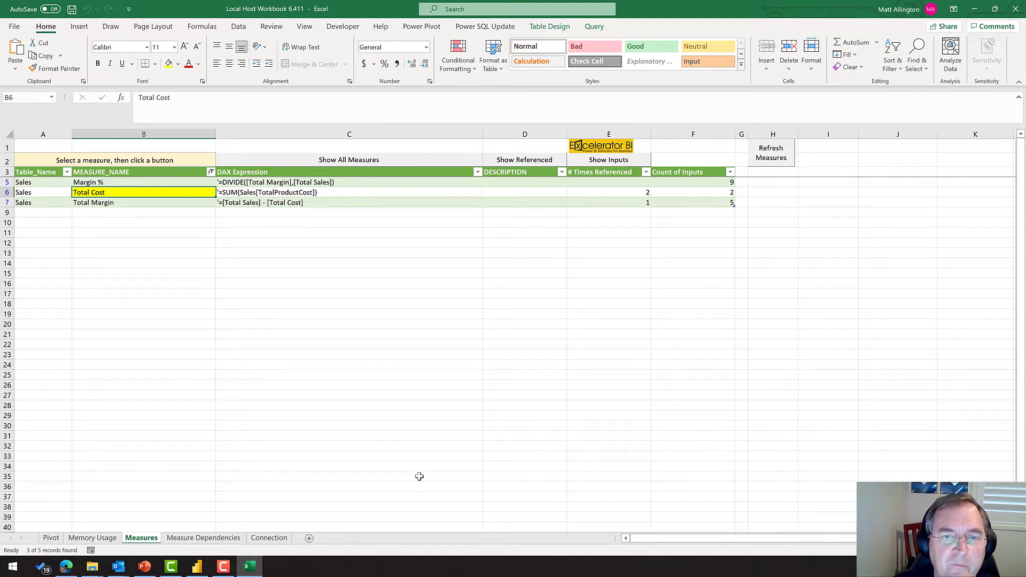
left_click(231, 538)
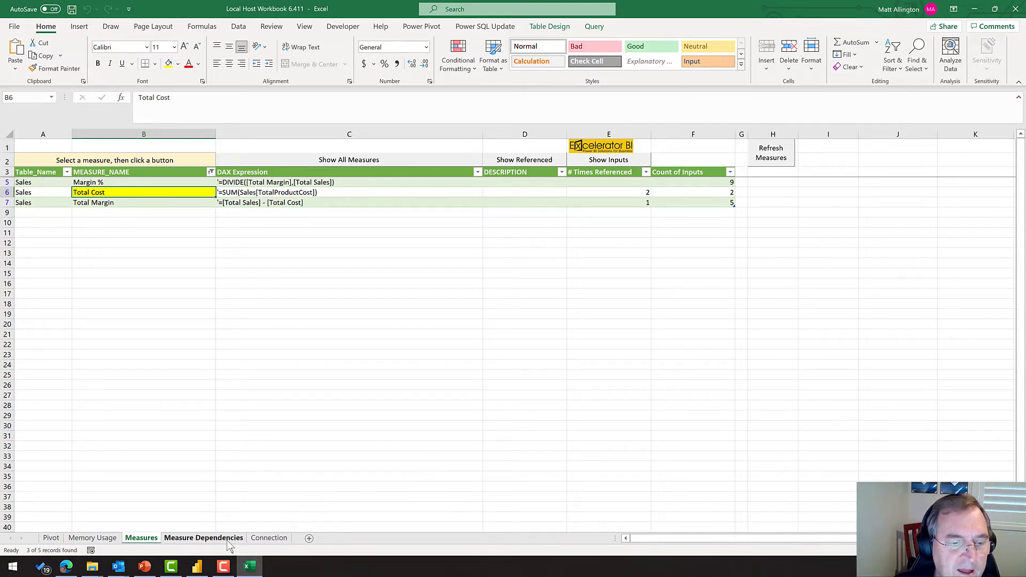
left_click(280, 541)
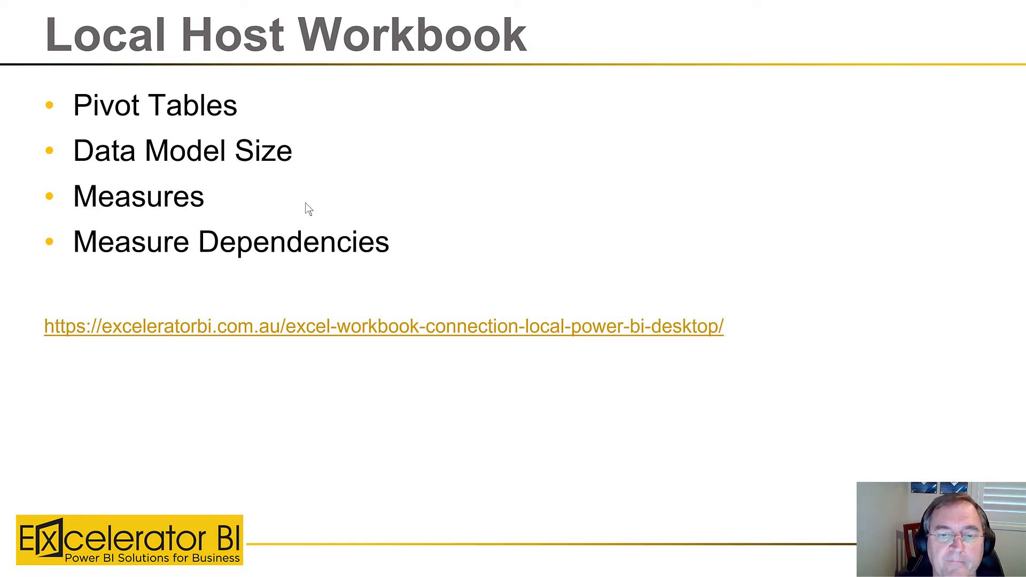
- Advance the PowerPoint slide show to the Online Pivot Tables slide, end it, and close demo.xlsx in Excel
key("Right")
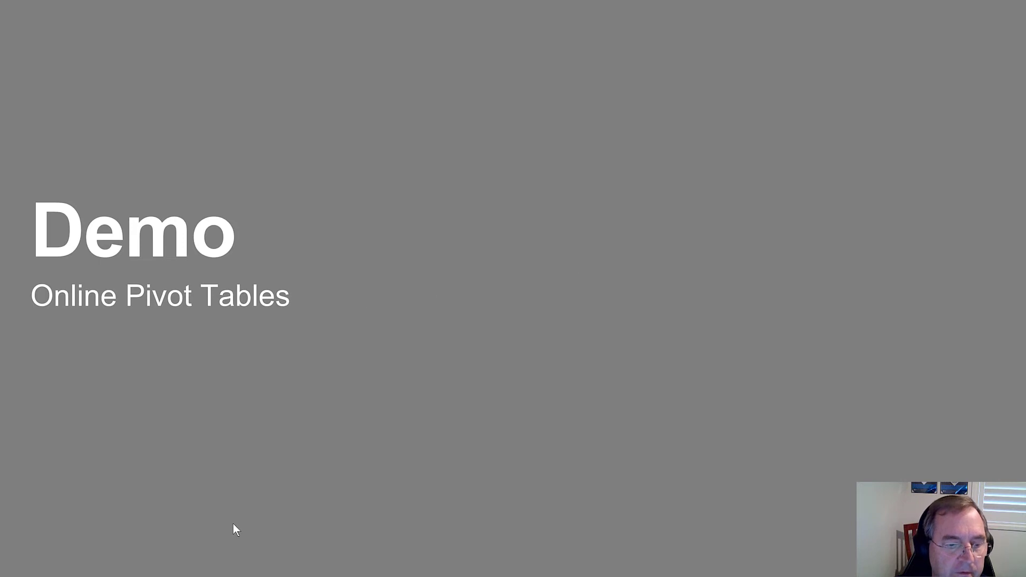
key("Escape")
mouse_move(223, 566)
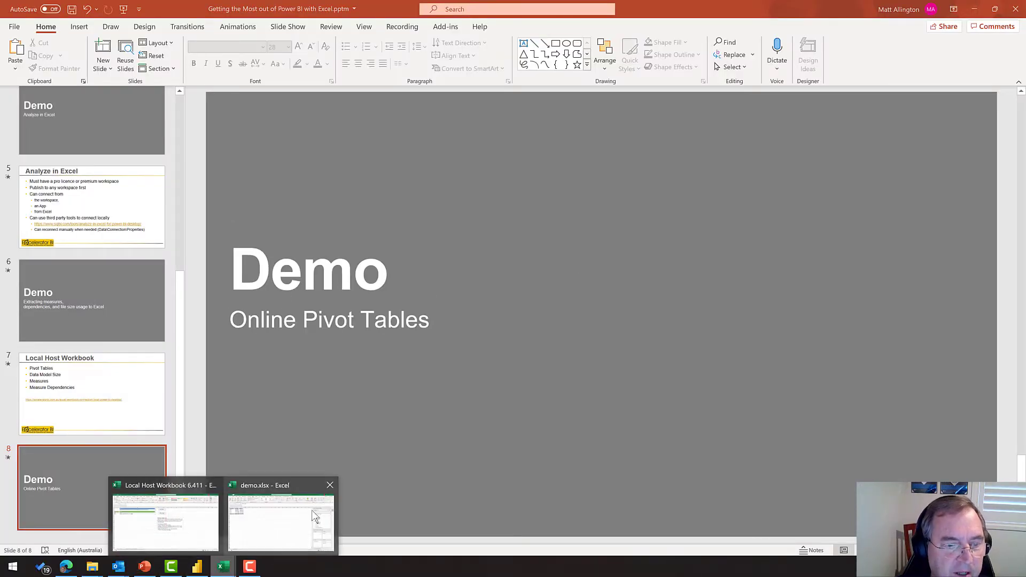
left_click(314, 516)
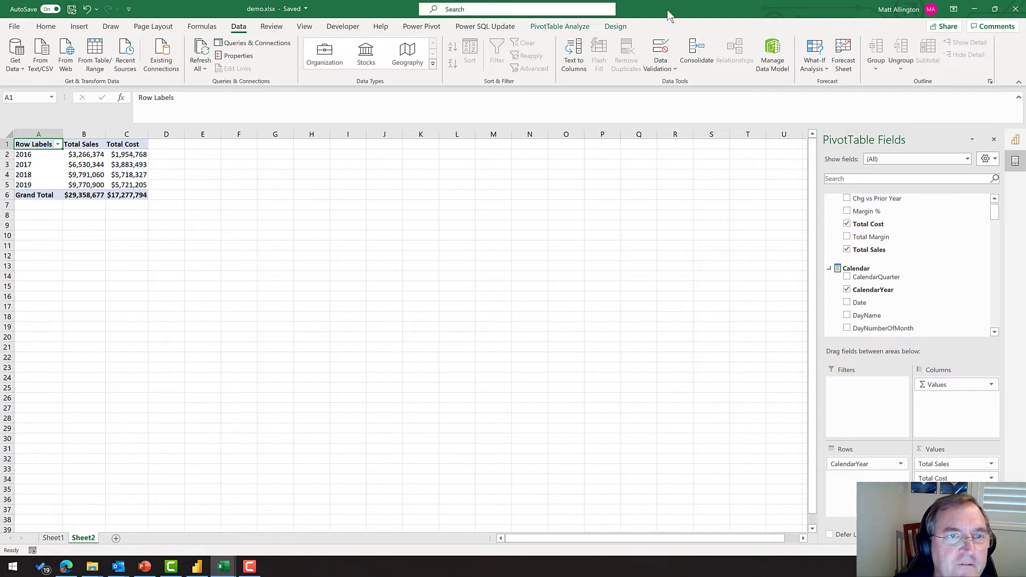
left_click(1015, 11)
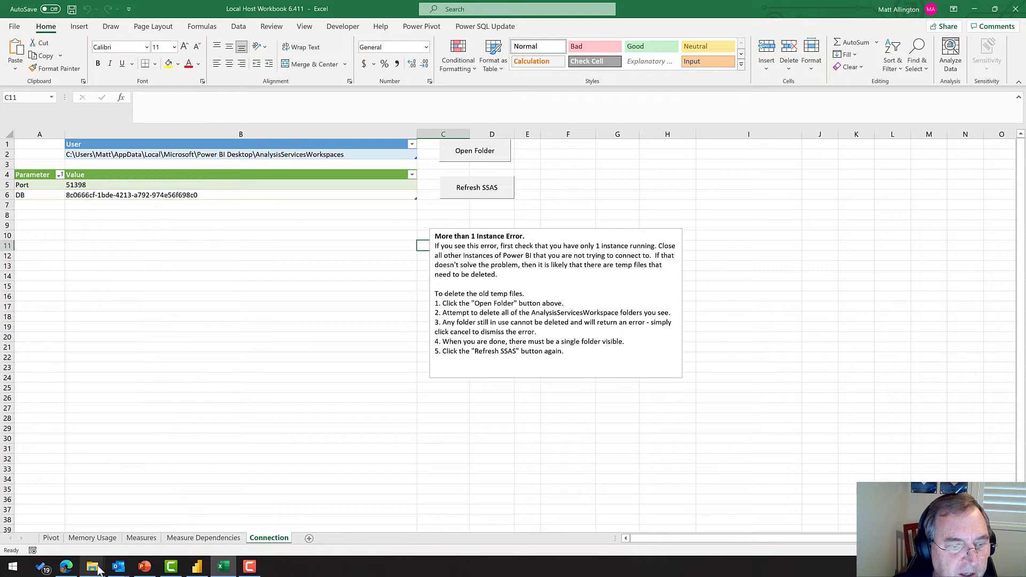
- Switch to the Power BI service in Edge, leave the Adventure Works app, and open the Demo workspace with its contents expanded
left_click(64, 567)
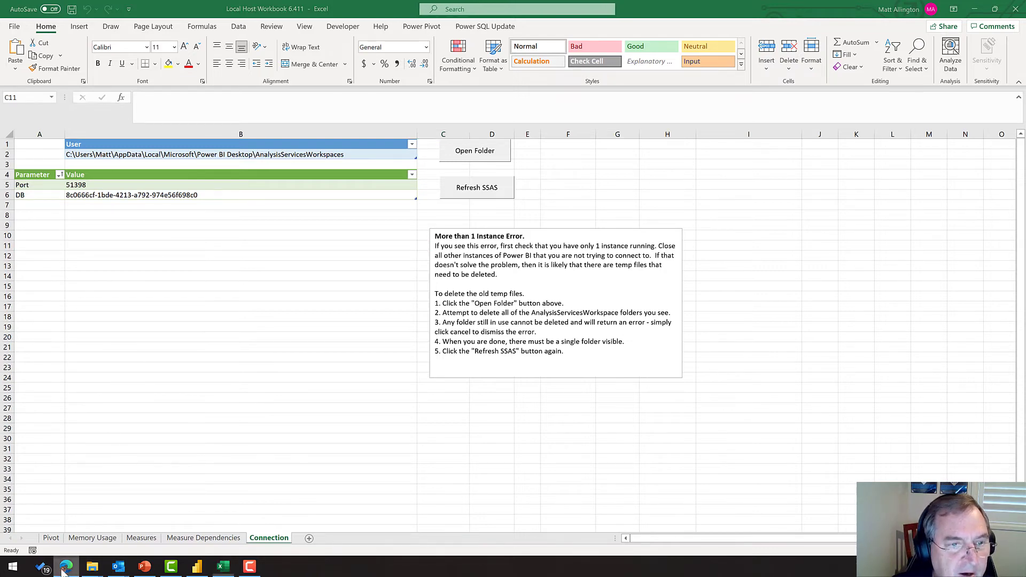
left_click(79, 9)
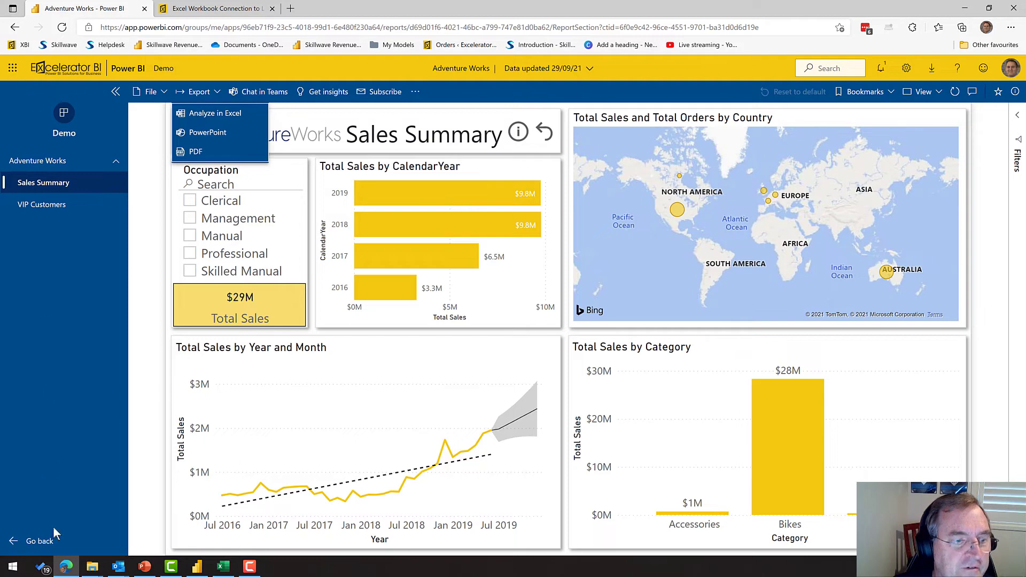
left_click(40, 548)
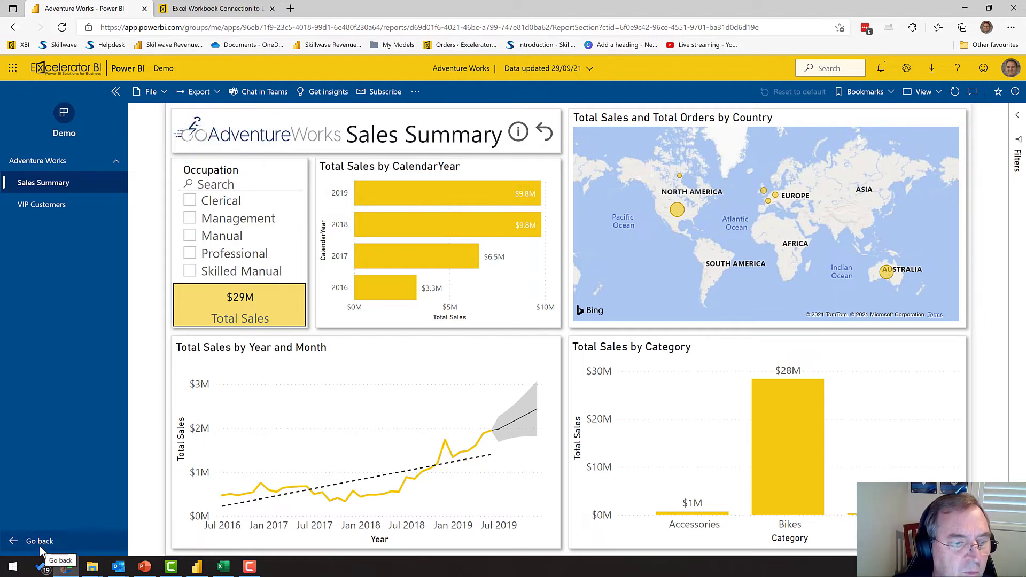
left_click(40, 551)
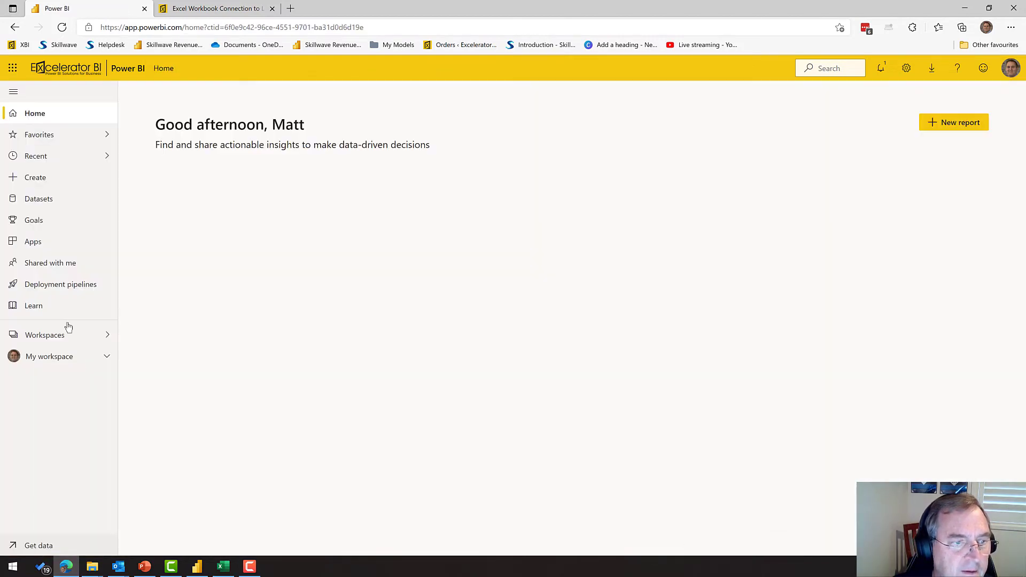
left_click(106, 337)
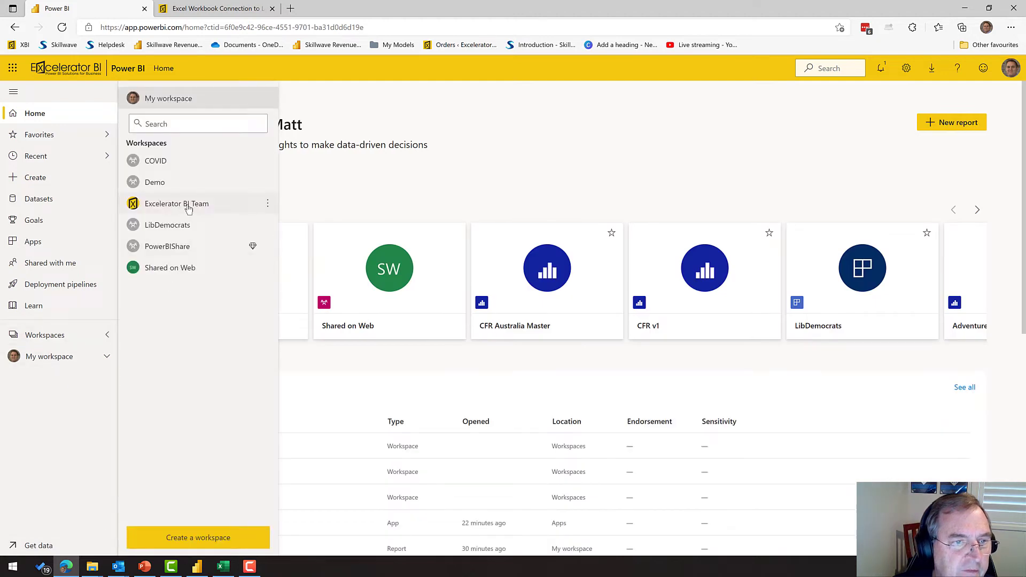
left_click(170, 185)
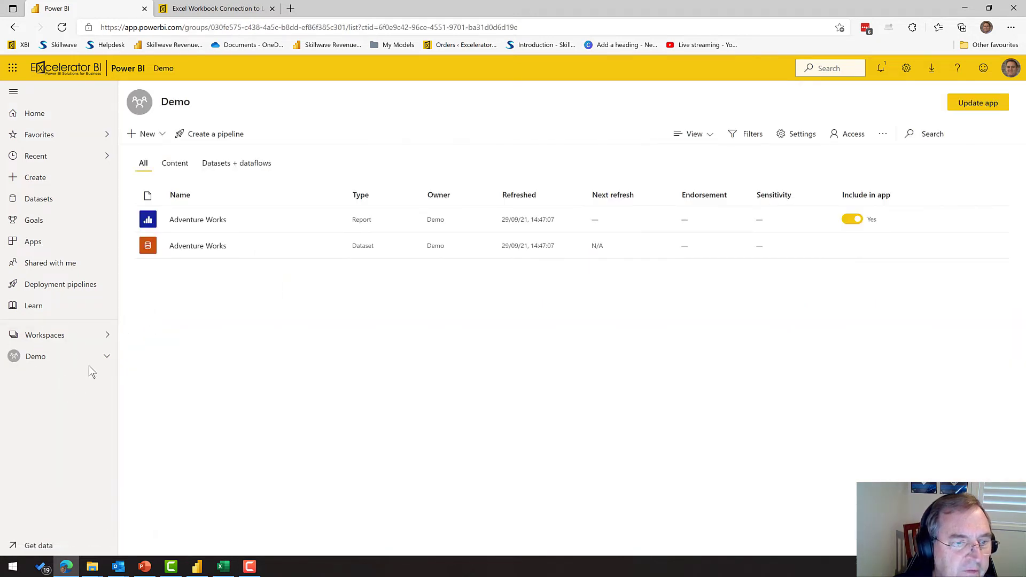
left_click(107, 358)
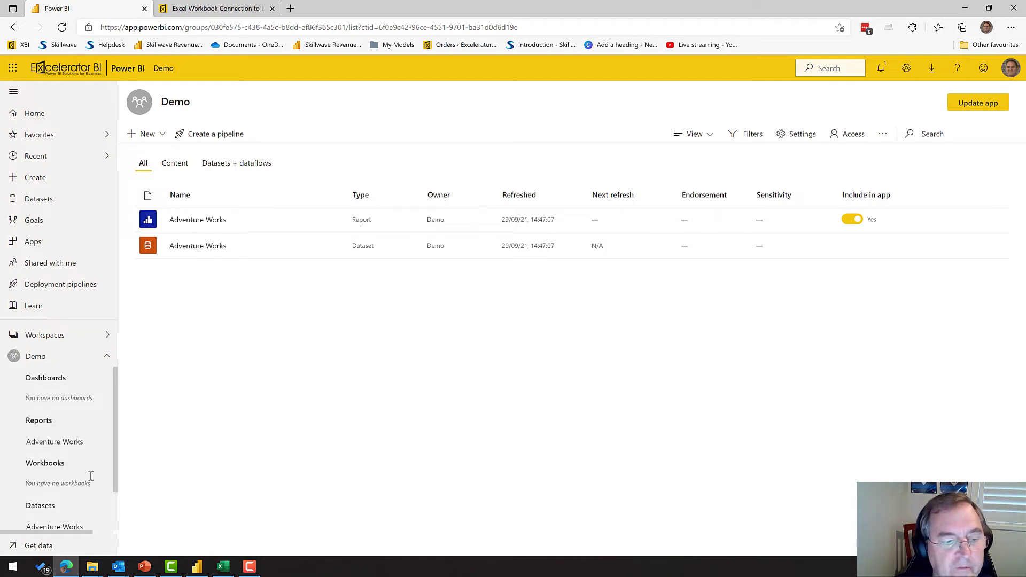
- Upload the local file demo.xlsx from the Desktop to the Demo workspace as an Excel workbook rather than importing its data
left_click(42, 552)
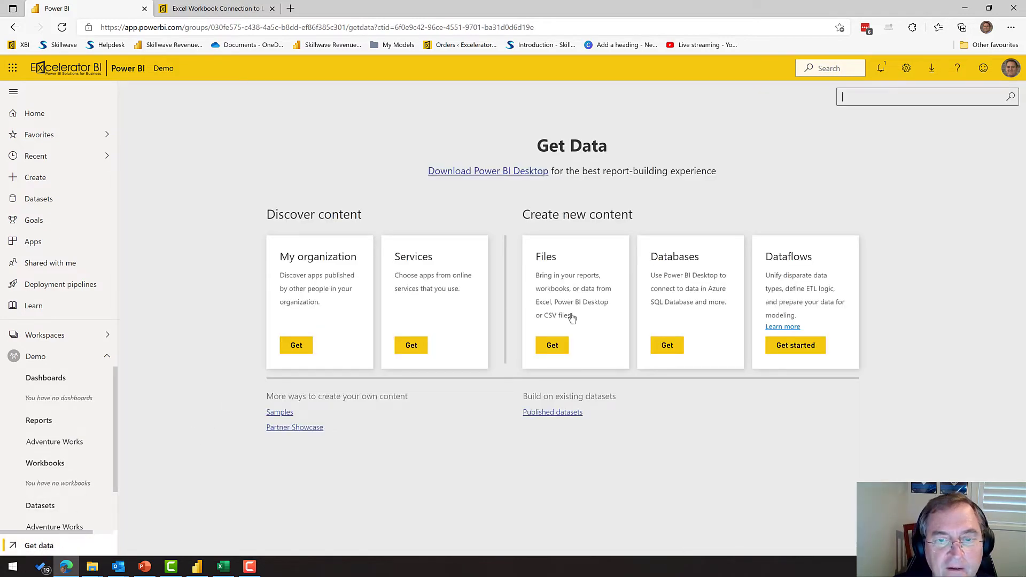
left_click(553, 346)
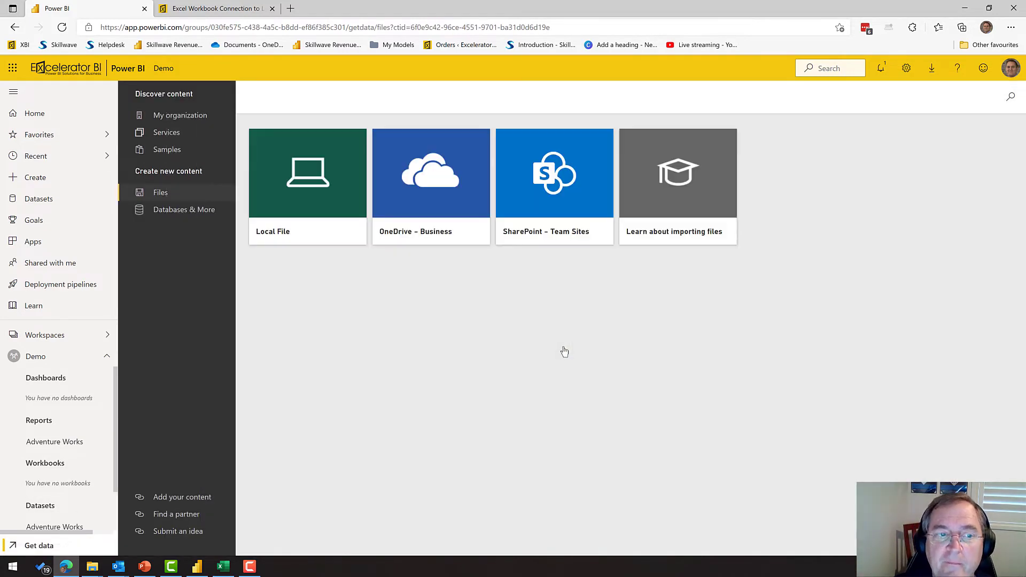
left_click(299, 223)
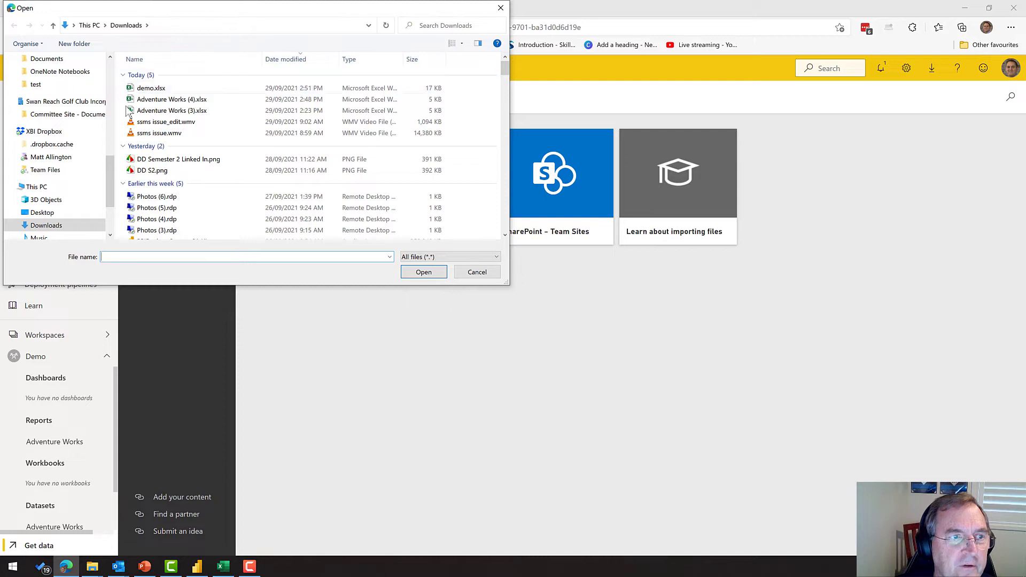
left_click_drag(110, 179, 110, 86)
left_click(42, 79)
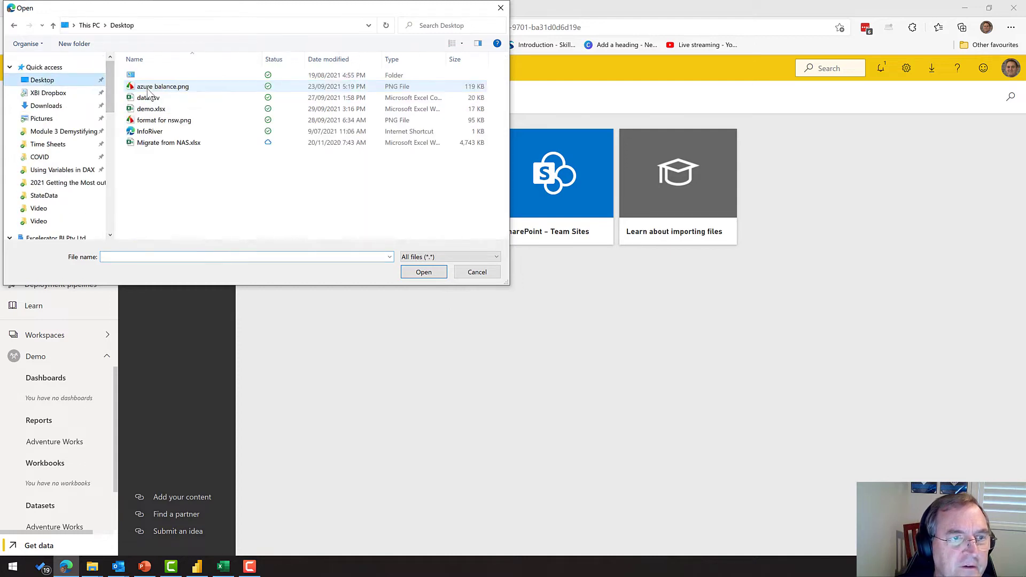
left_click(150, 87)
left_click(161, 109)
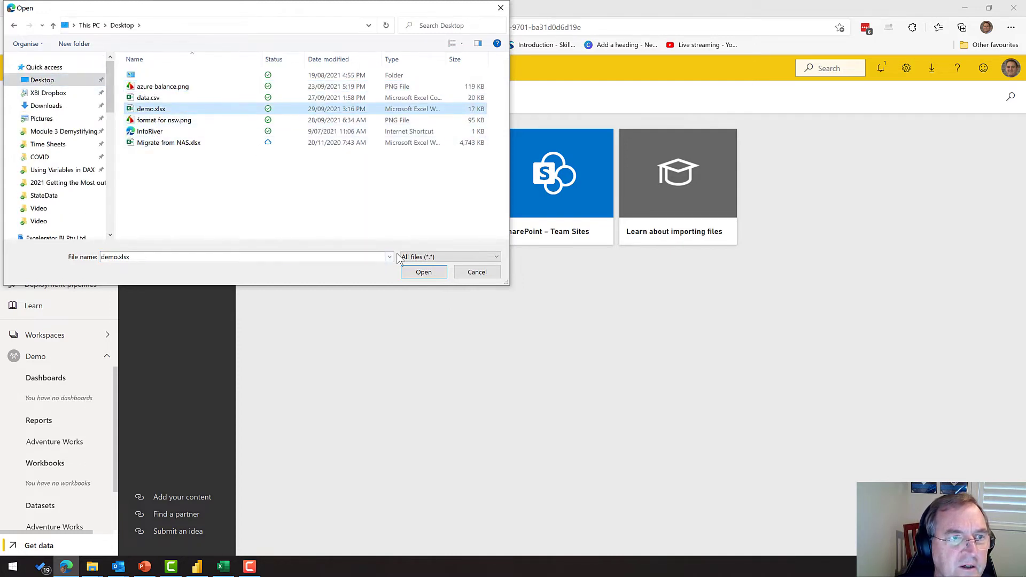
left_click(425, 273)
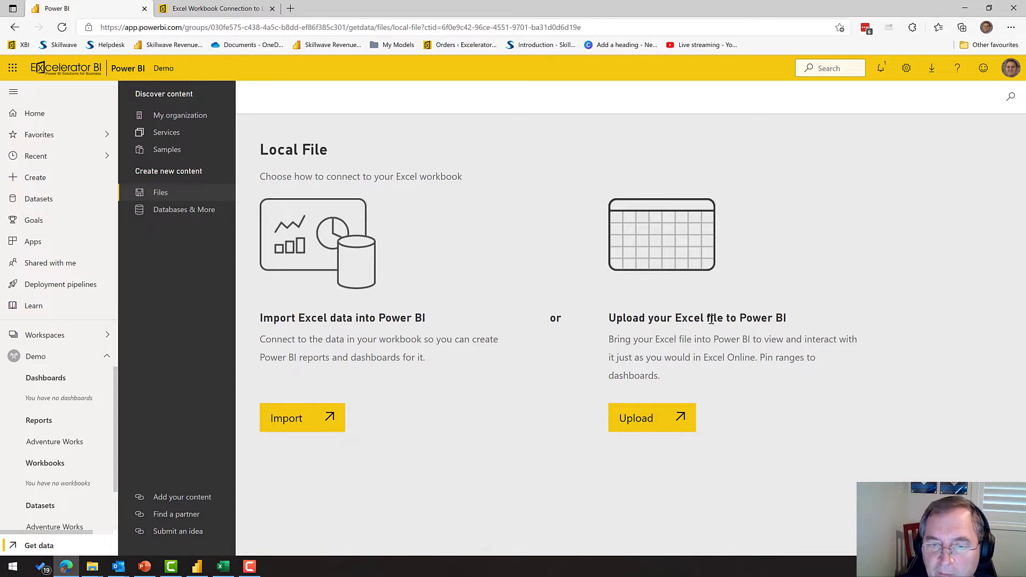
left_click(686, 418)
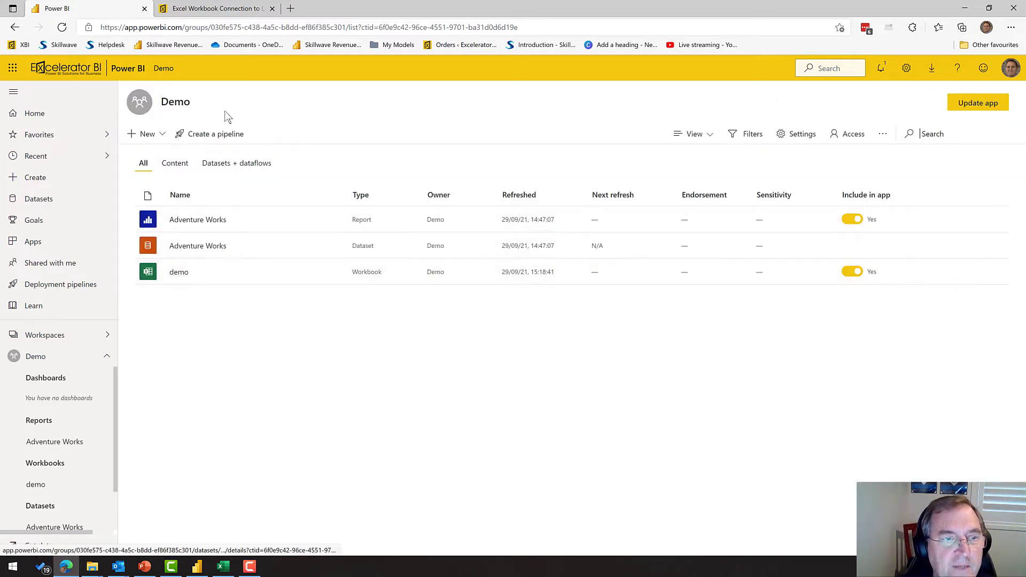
- Open the uploaded demo workbook in Excel Online and autofit the Total Sales and Total Cost columns
left_click(36, 487)
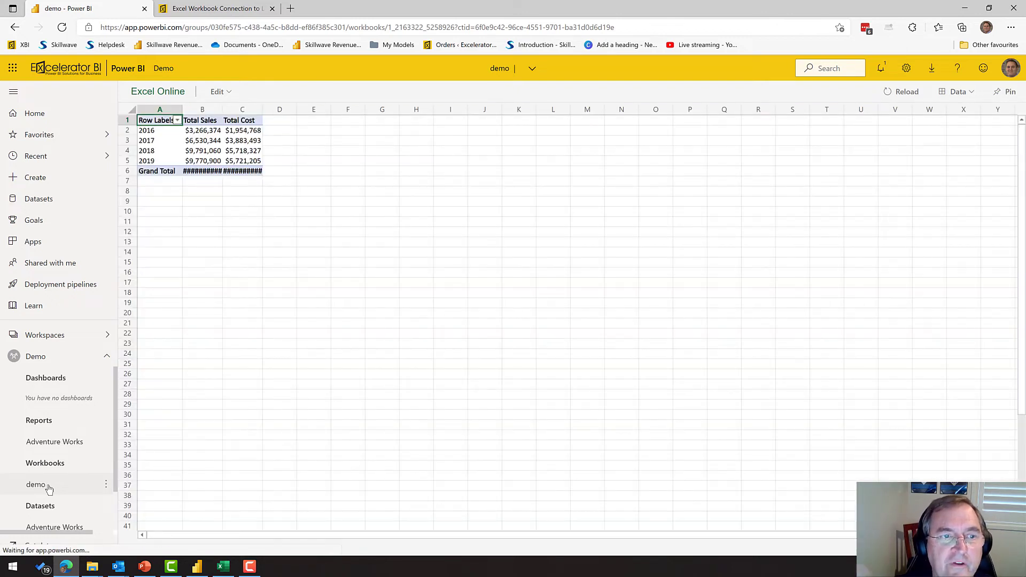
double_click(224, 109)
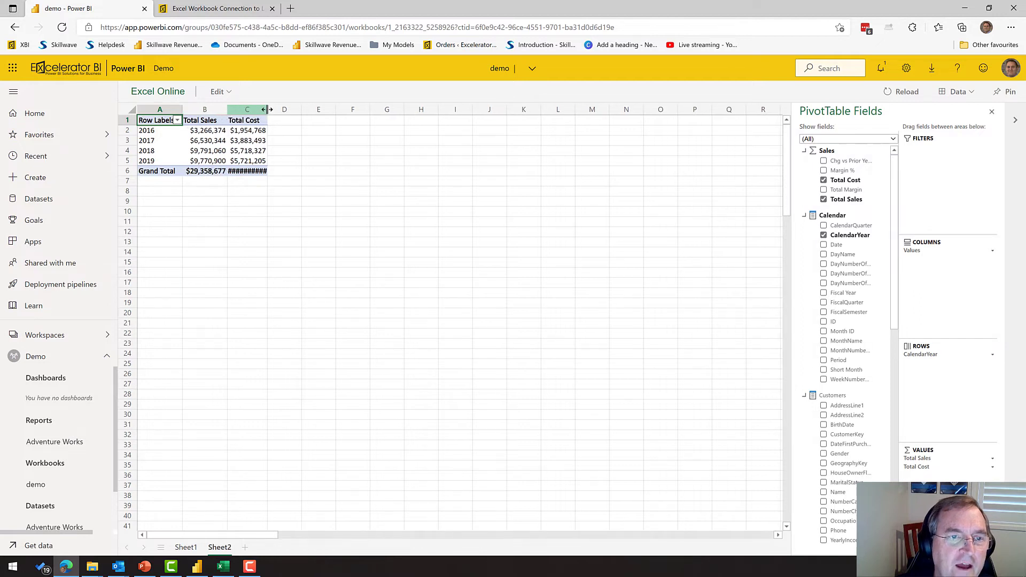
double_click(267, 109)
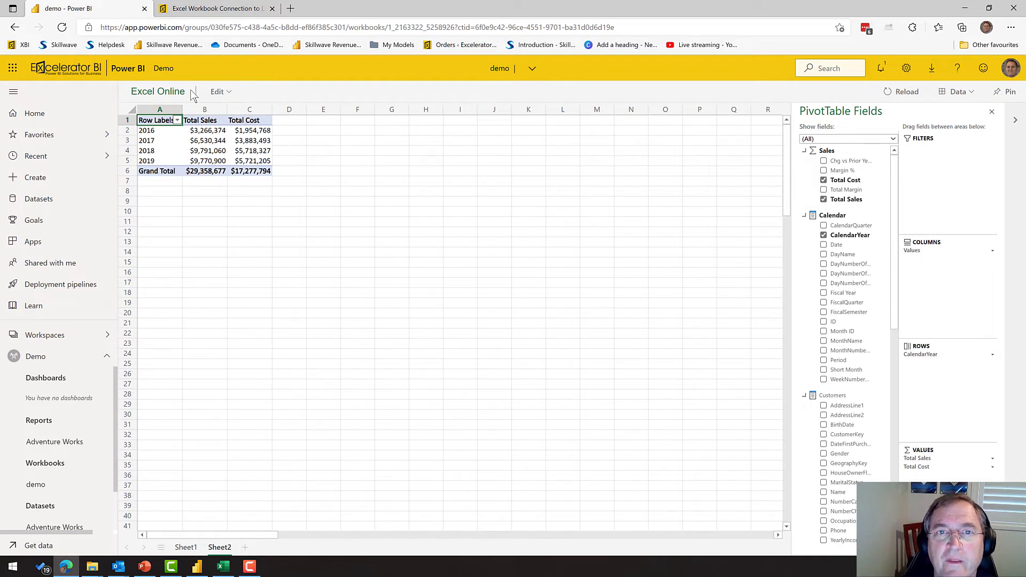
left_click(220, 151)
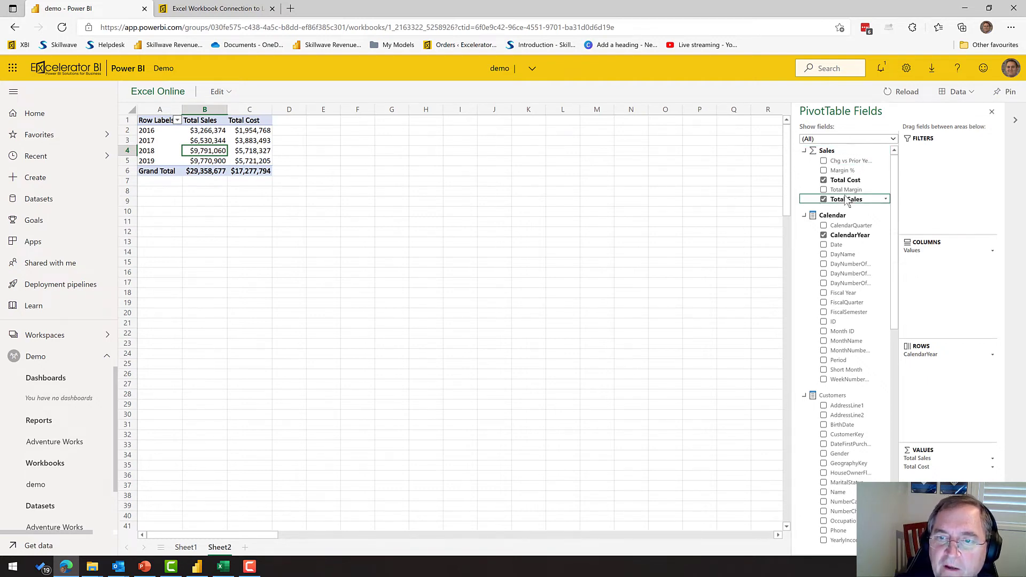
- Add Total Margin to the values of the online PivotTable and allow the workbook's data to refresh
left_click_drag(842, 192, 935, 483)
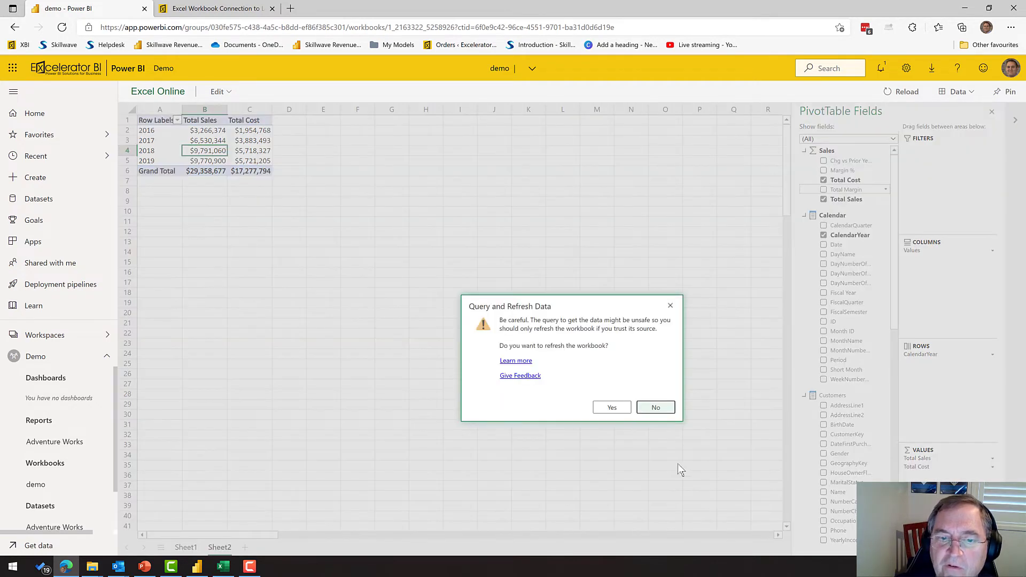
left_click(618, 409)
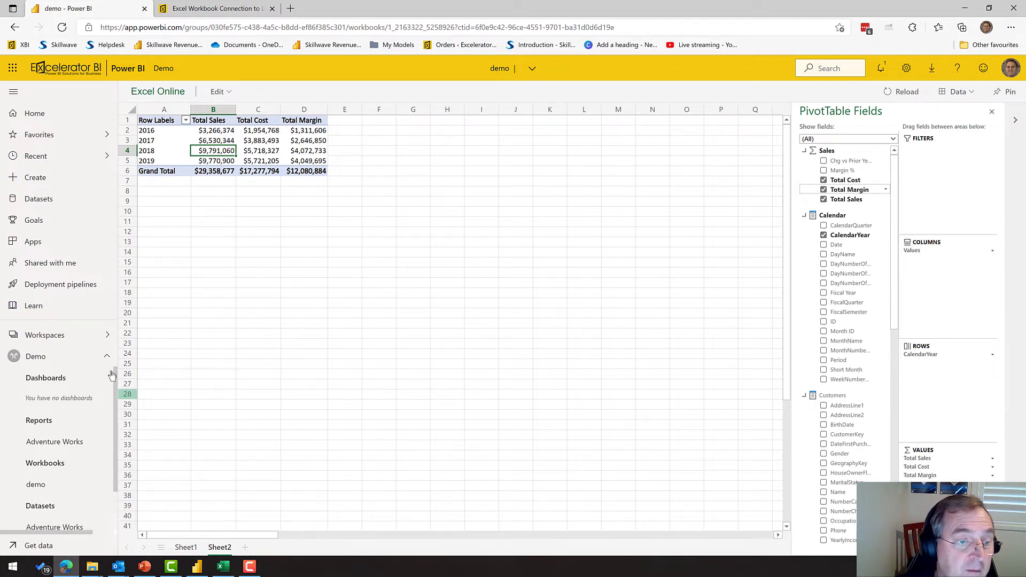
- Upload the local file demo.xlsx from the Desktop to My workspace as an Excel workbook rather than importing its data
left_click(64, 335)
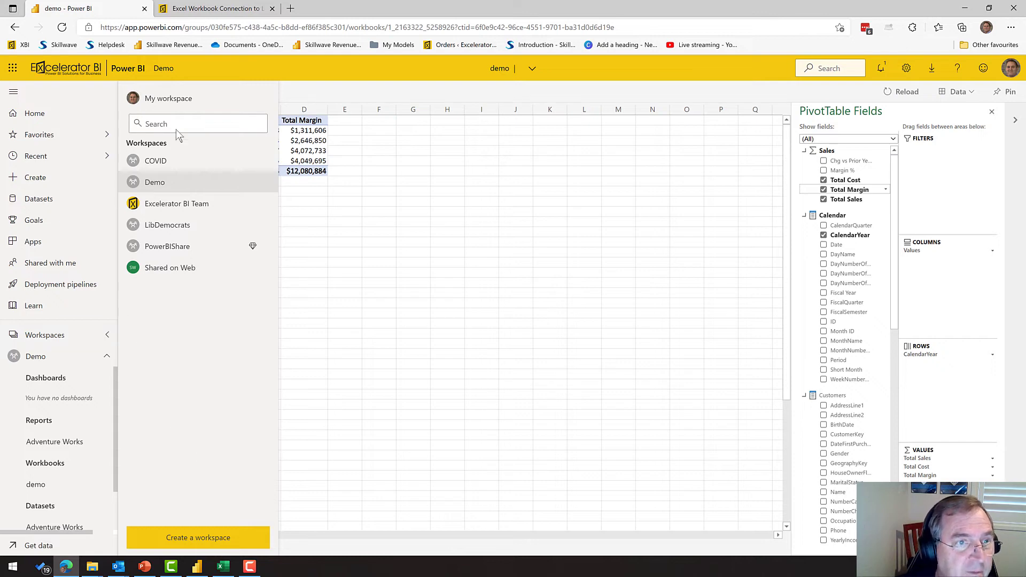
left_click(177, 101)
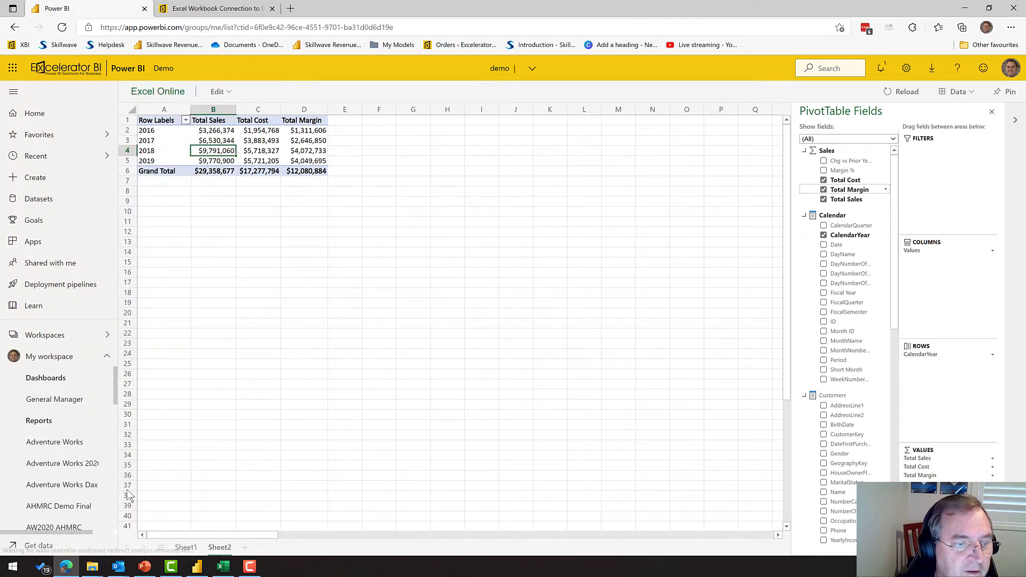
left_click(39, 547)
left_click(615, 352)
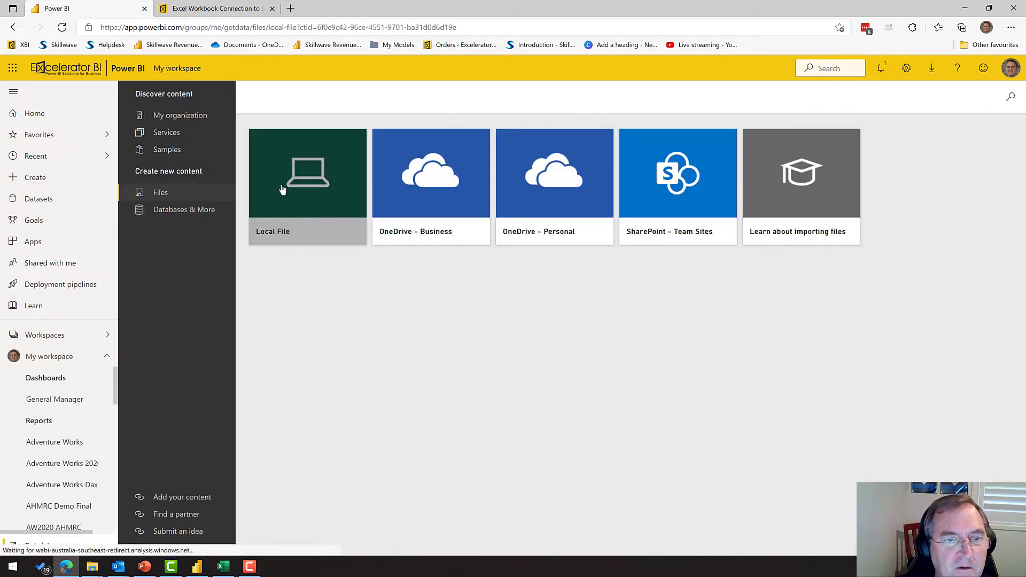
left_click(279, 186)
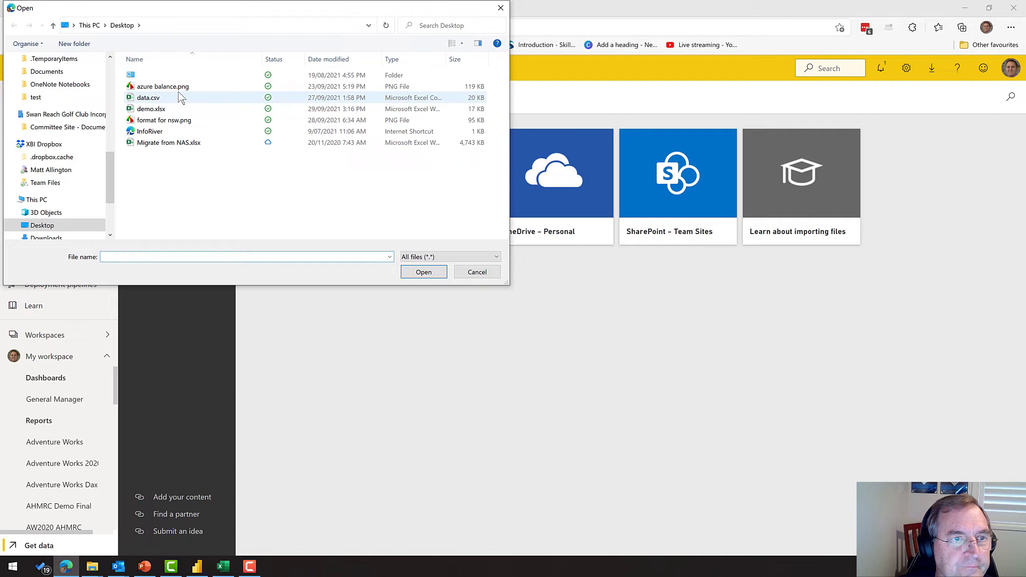
left_click(152, 109)
left_click(421, 271)
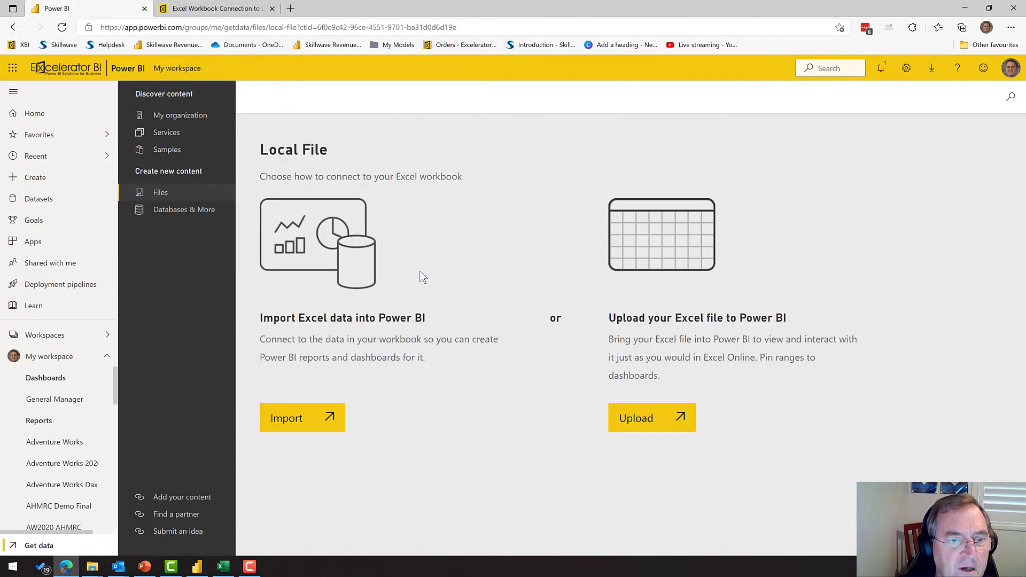
left_click(662, 425)
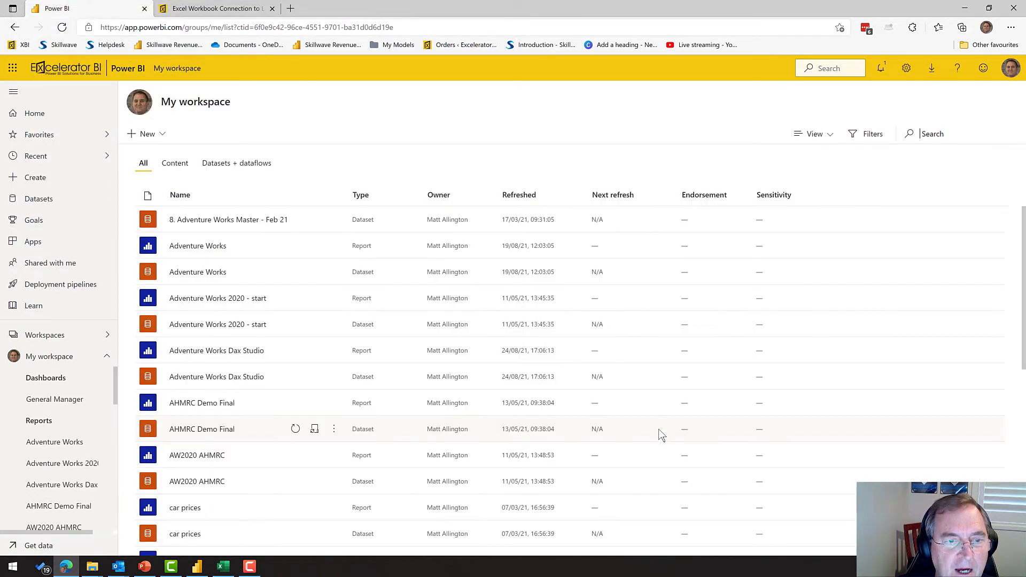
- Open the demo workbook in My workspace, add Margin % to the PivotTable's values, and allow the data refresh
scroll(57, 454, "down", 1)
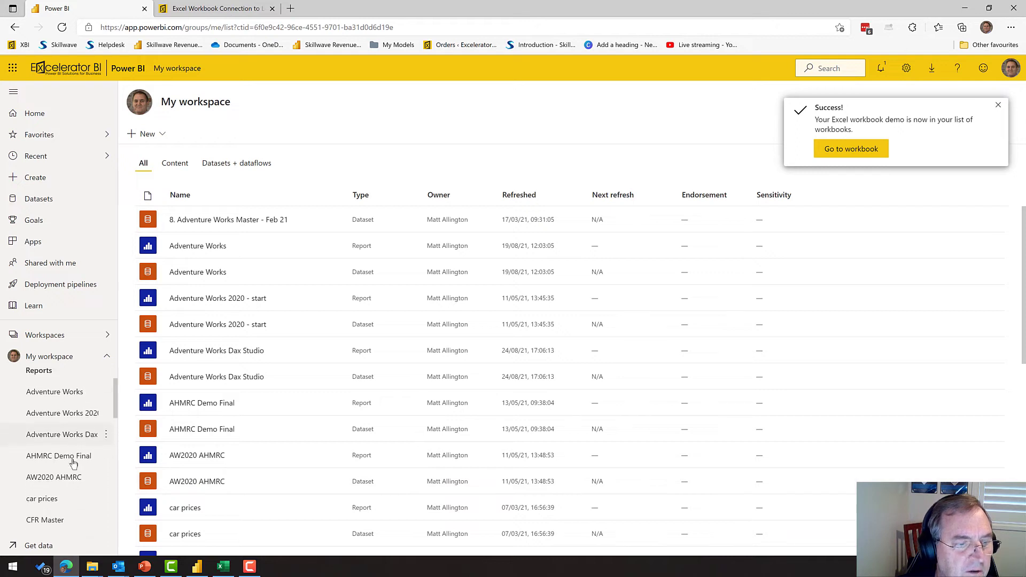
scroll(54, 471, "down", 1)
scroll(56, 507, "down", 2)
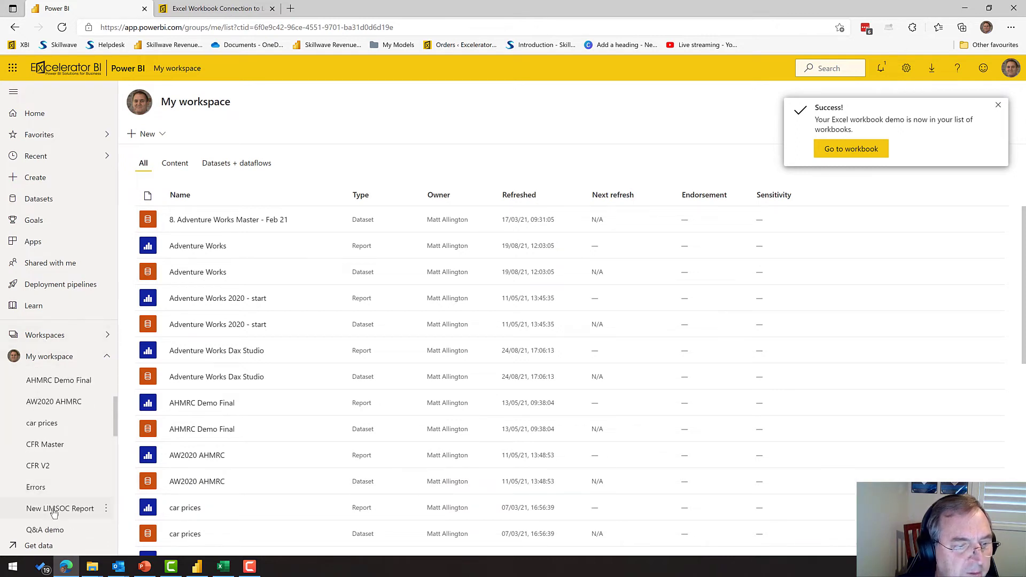
left_click(35, 516)
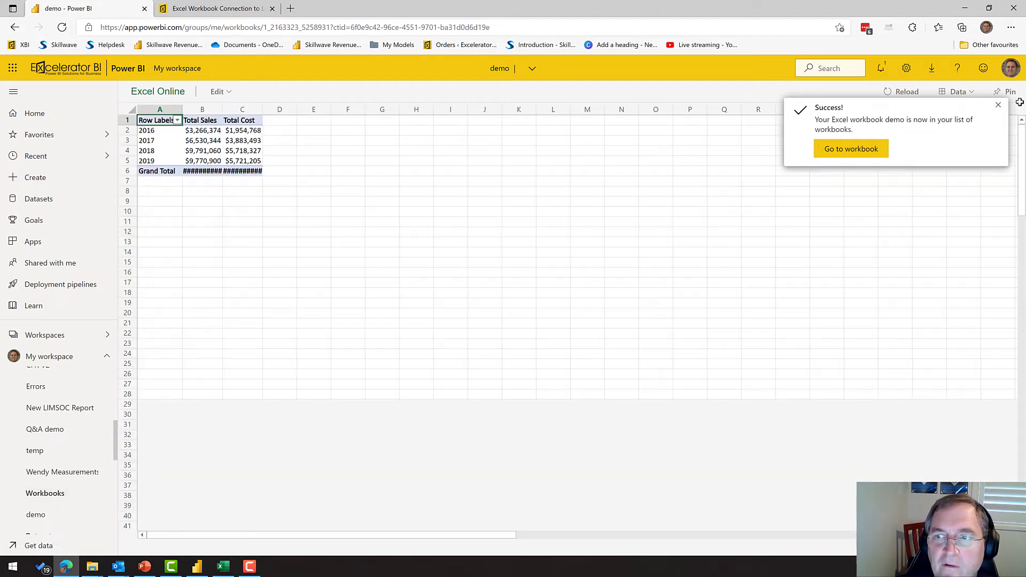
left_click(251, 153)
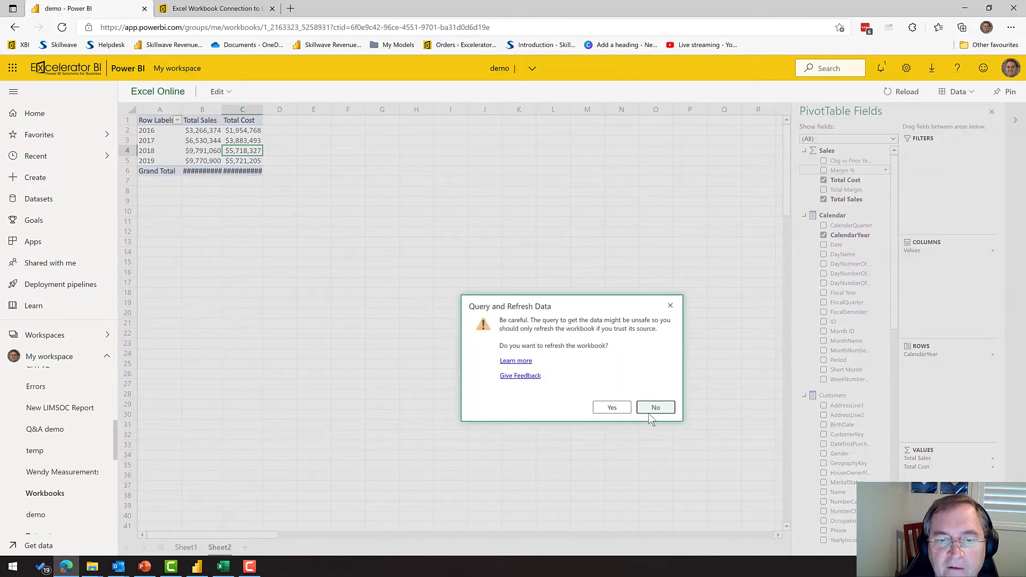
left_click(614, 407)
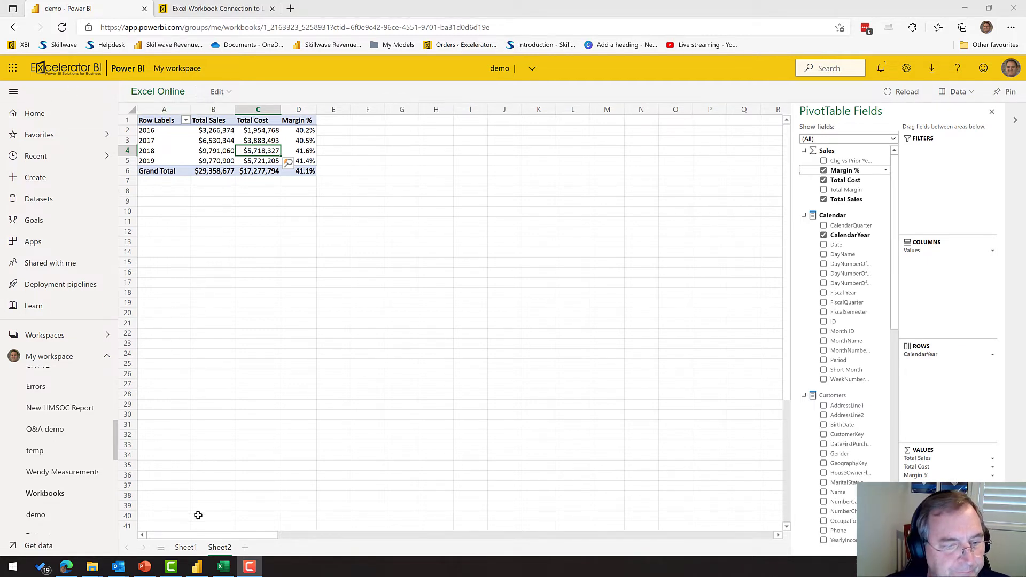
- Switch to File Explorer and move demo.xlsx from the Desktop into the team site's synced Demo folder, using a second window
mouse_move(93, 570)
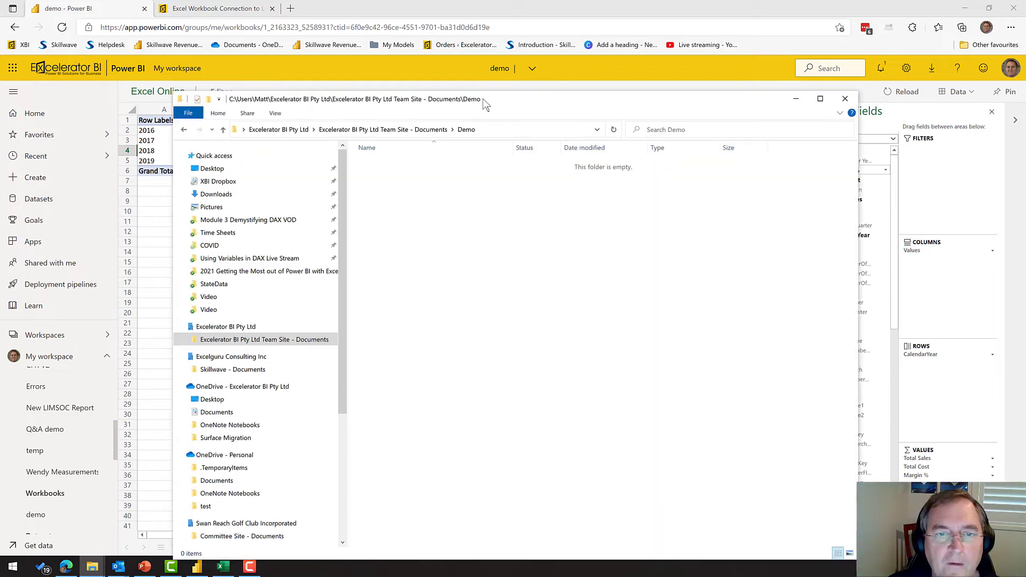
left_click_drag(489, 101, 482, 98)
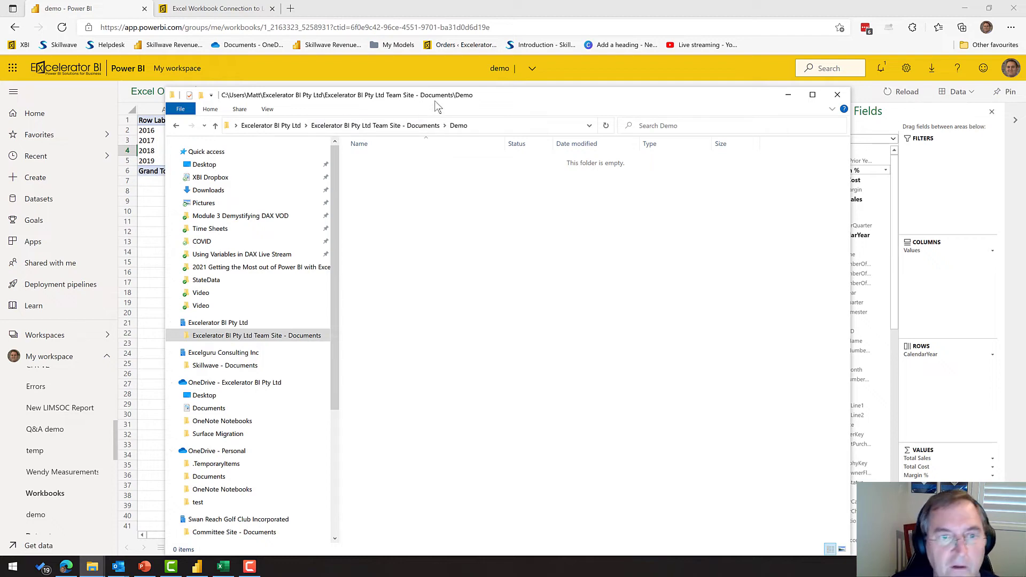
key("ctrl+n")
left_click_drag(446, 11, 800, 141)
left_click(577, 190)
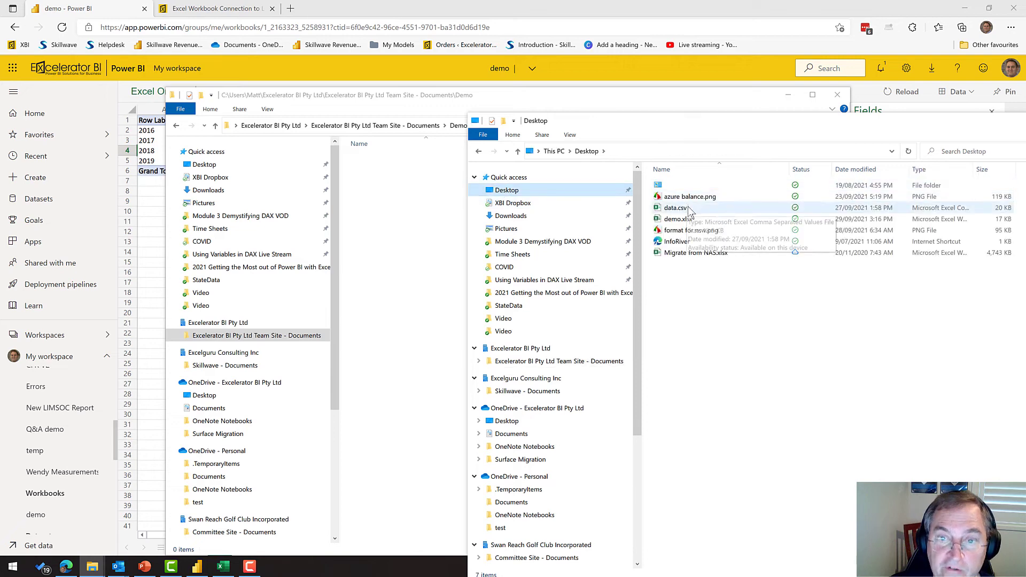
left_click_drag(677, 219, 393, 198)
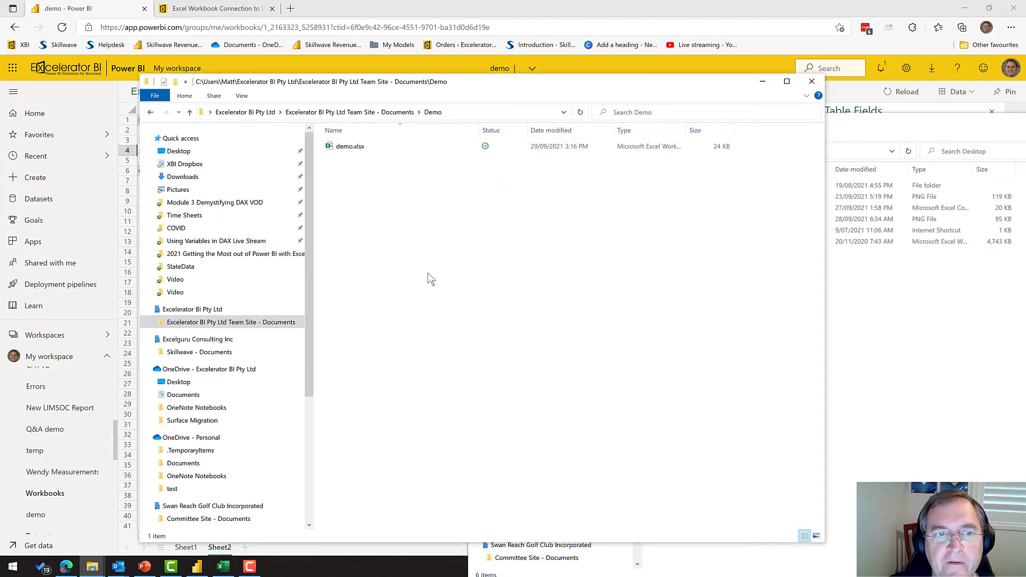
- View the synced Demo folder online in SharePoint and open demo.xlsx in Excel for the web
right_click(367, 150)
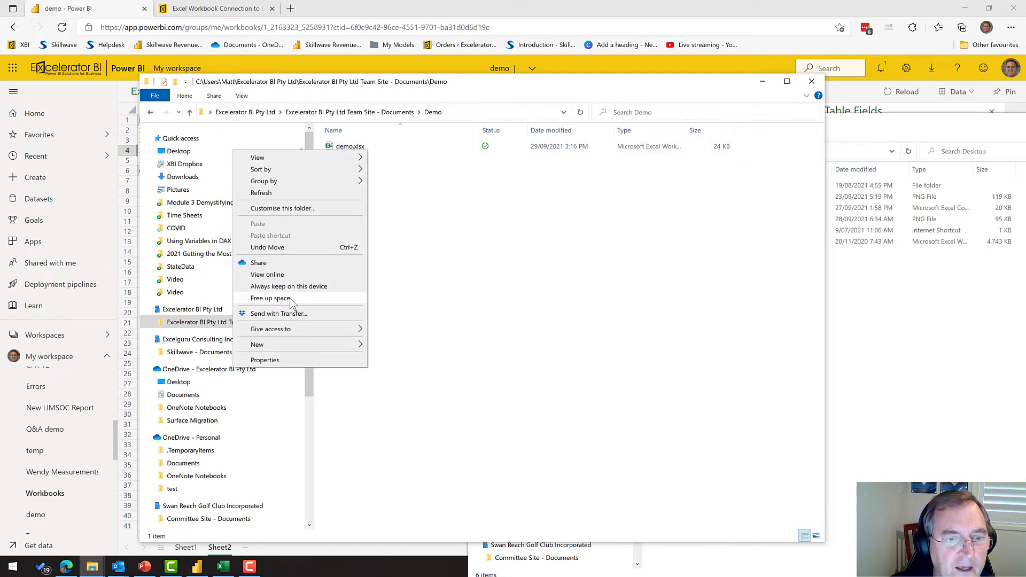
left_click(277, 276)
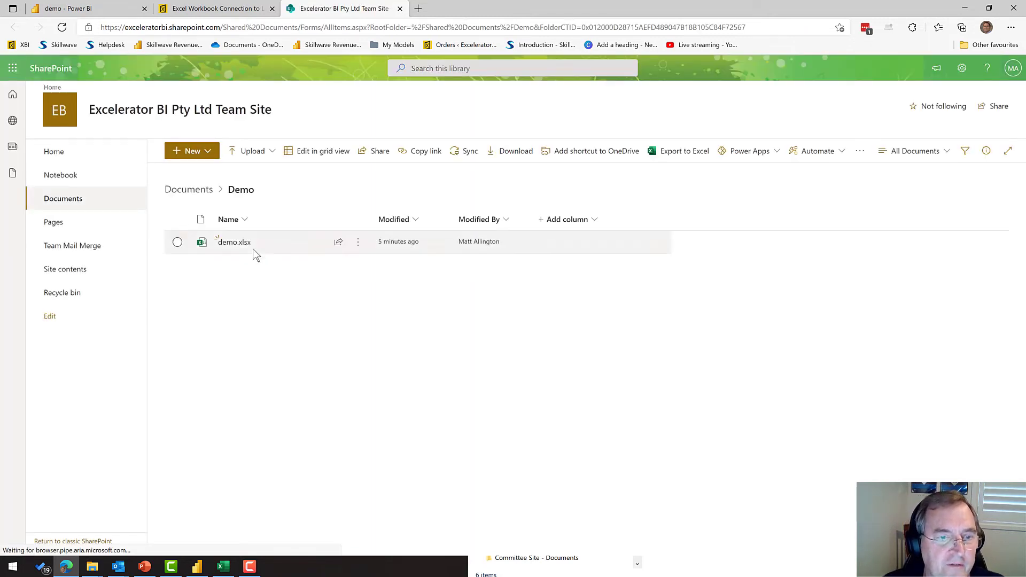
left_click(236, 243)
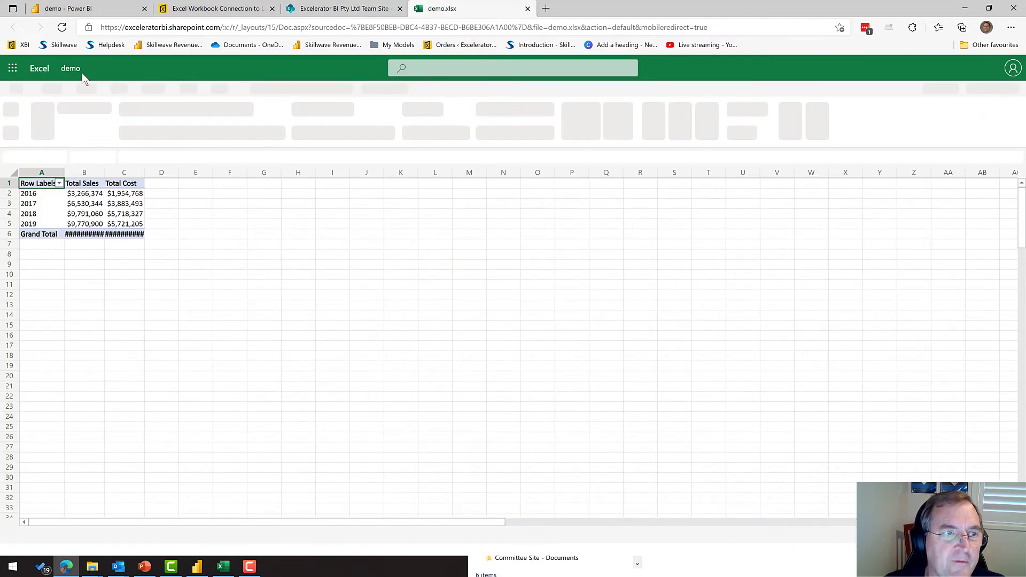
- Add Total Margin to the PivotTable's values, allow the data refresh, and add Fiscal Year as a report filter
left_click(124, 204)
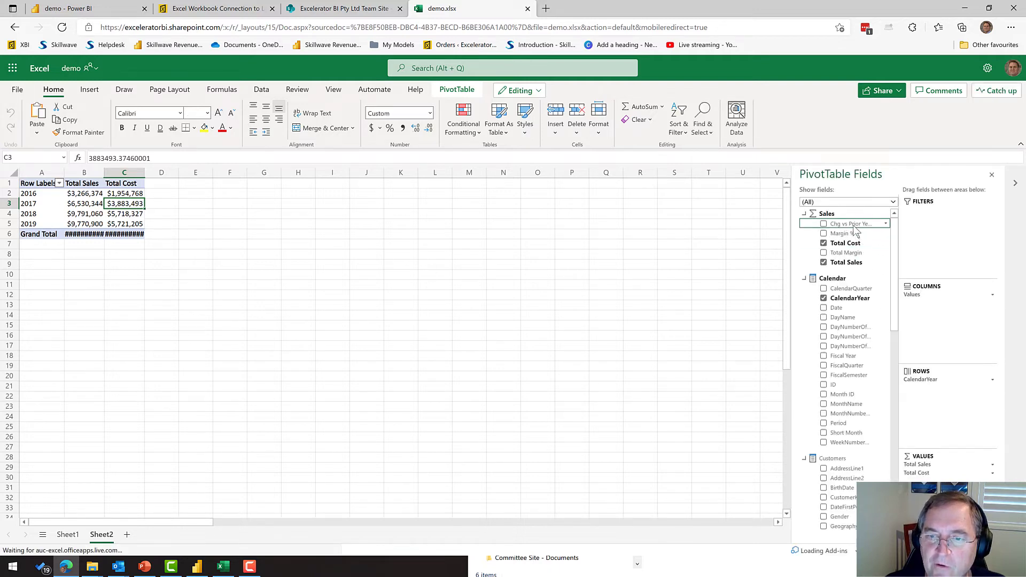
left_click_drag(854, 227, 929, 483)
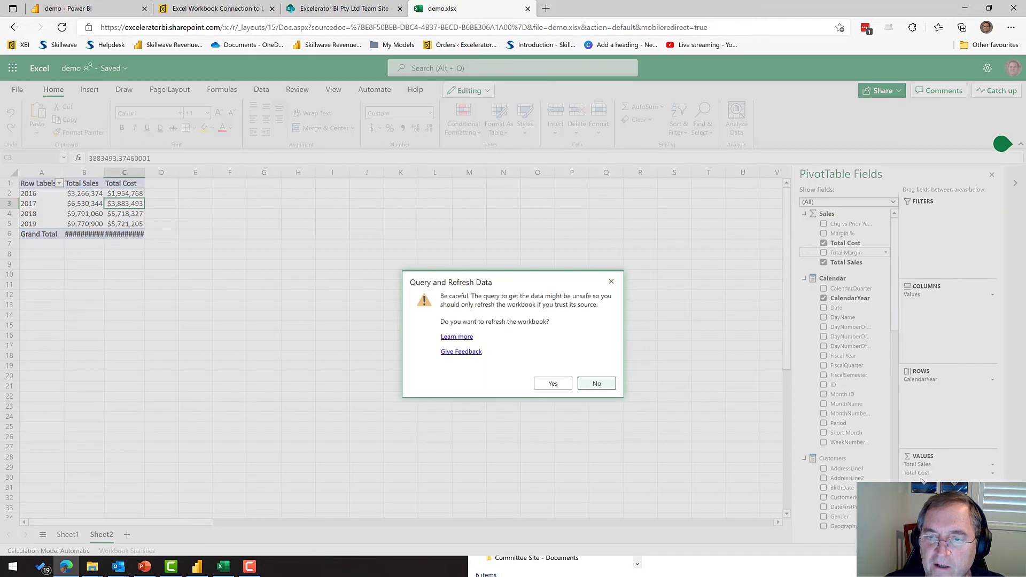
left_click(558, 383)
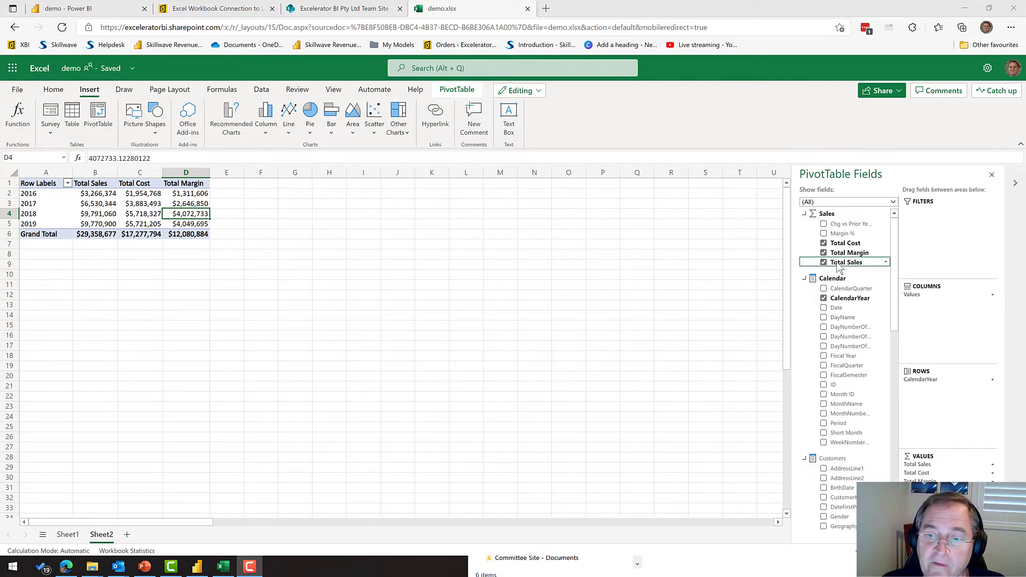
left_click_drag(897, 315, 951, 229)
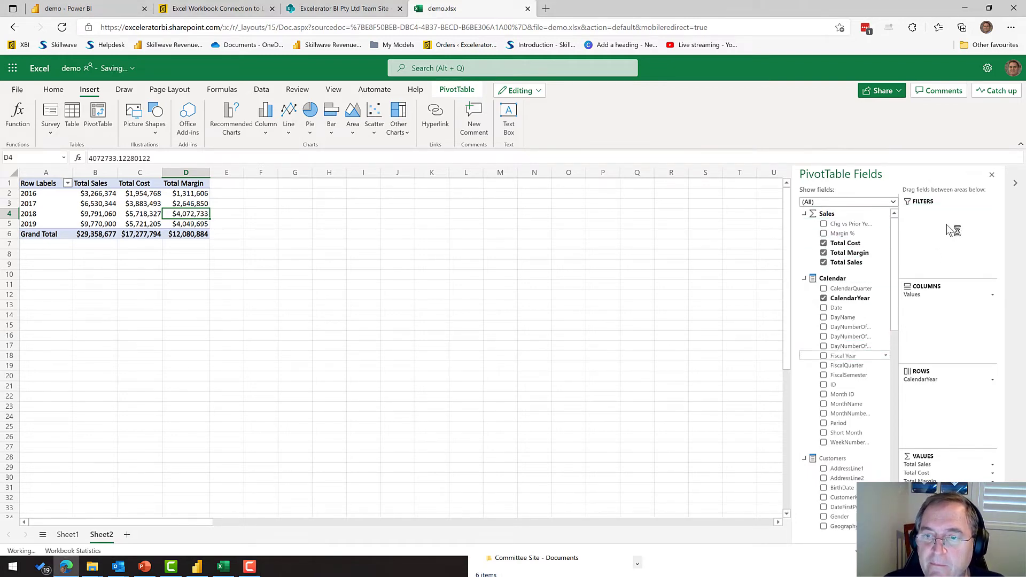
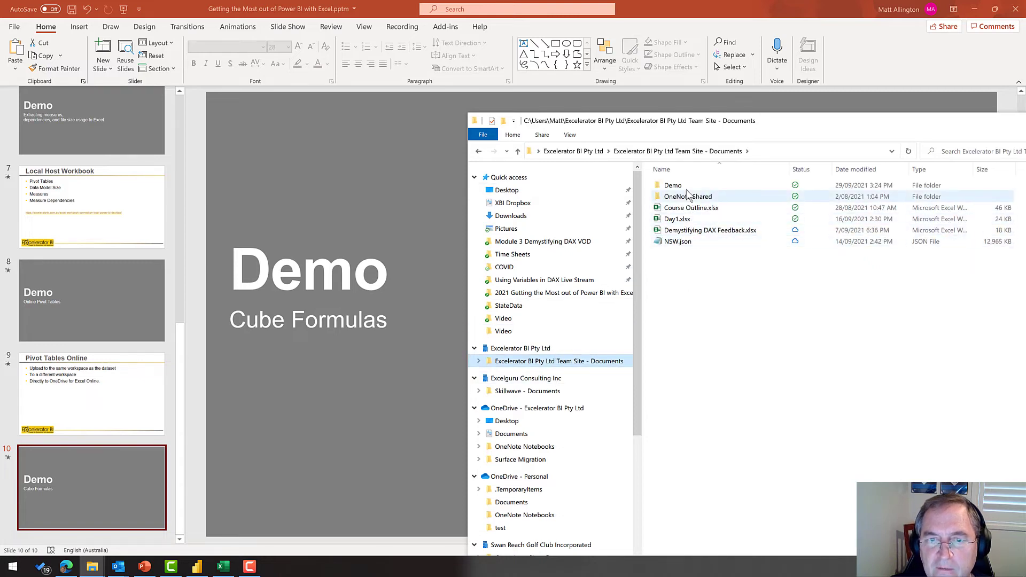
- Open demo.xlsx from the team site's Demo folder in desktop Excel and enable its external data connections
double_click(684, 186)
double_click(682, 185)
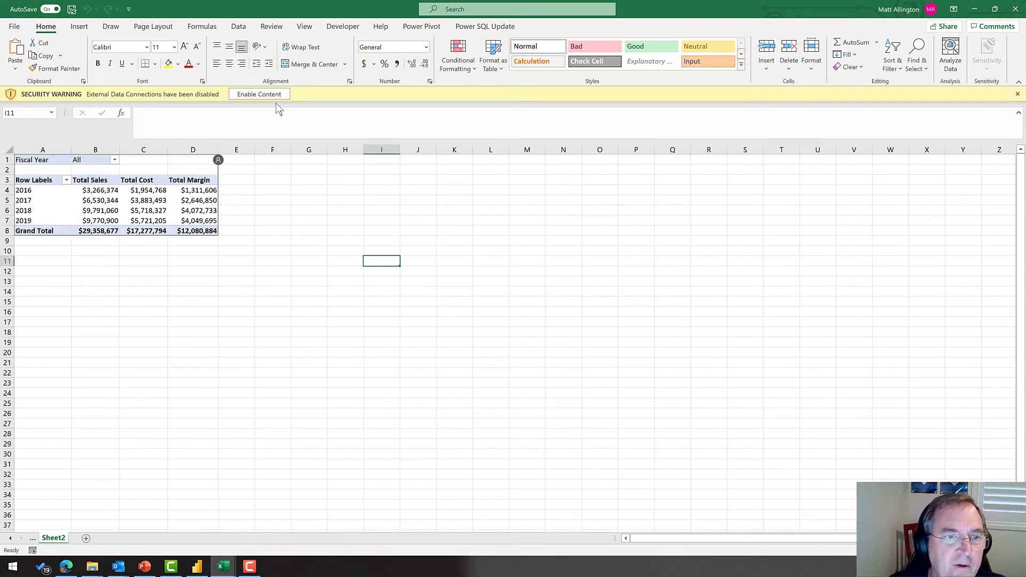
left_click(266, 94)
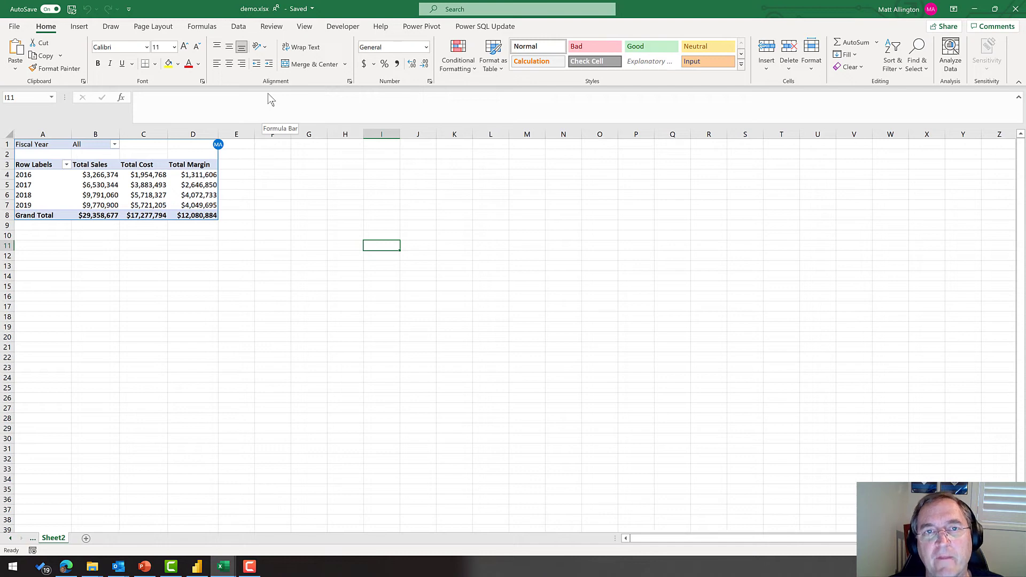
- Convert the PivotTable to cube formulas with OLAP Tools, leaving the Fiscal Year report filter unconverted
left_click(126, 197)
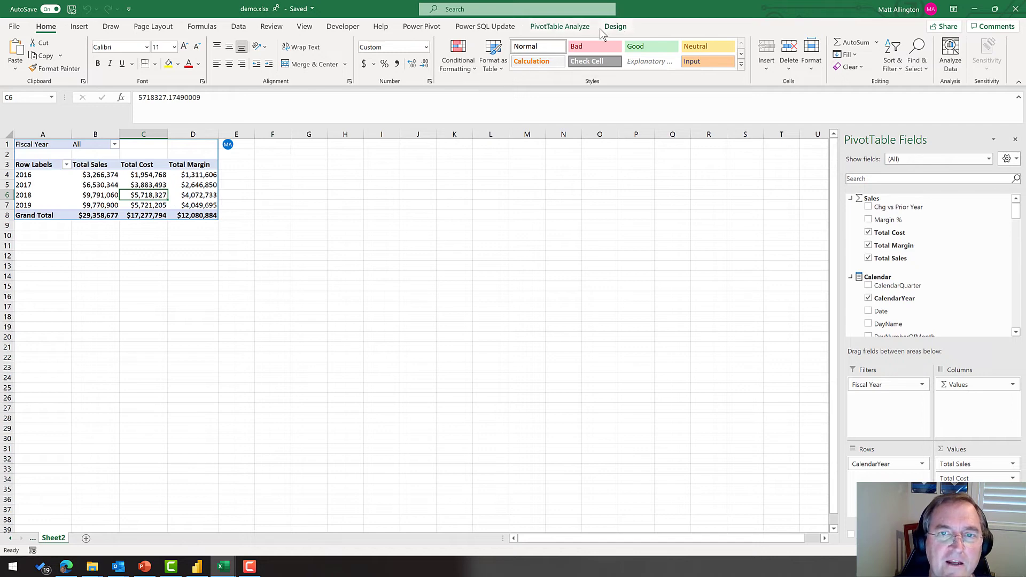
left_click(564, 29)
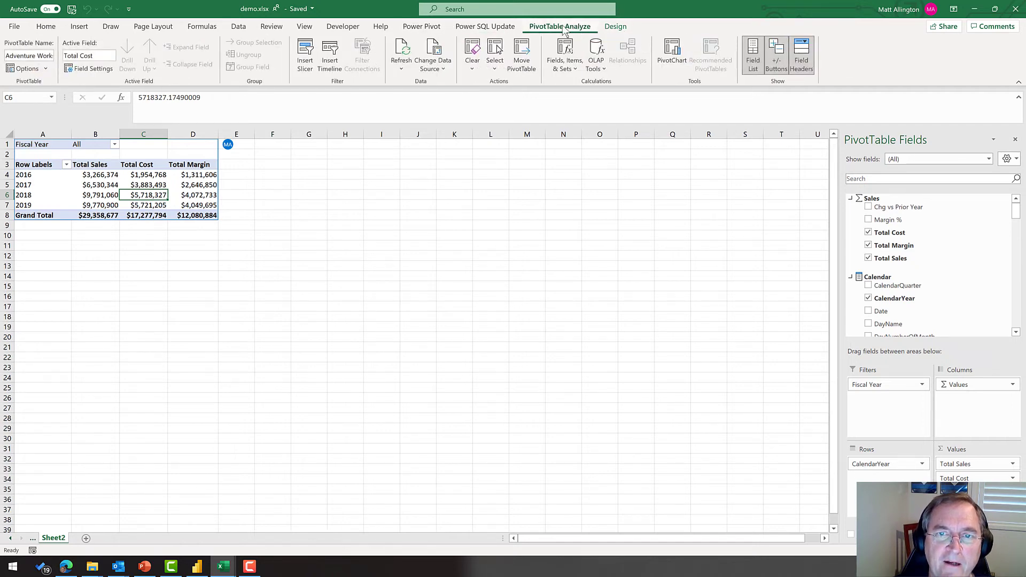
left_click(603, 69)
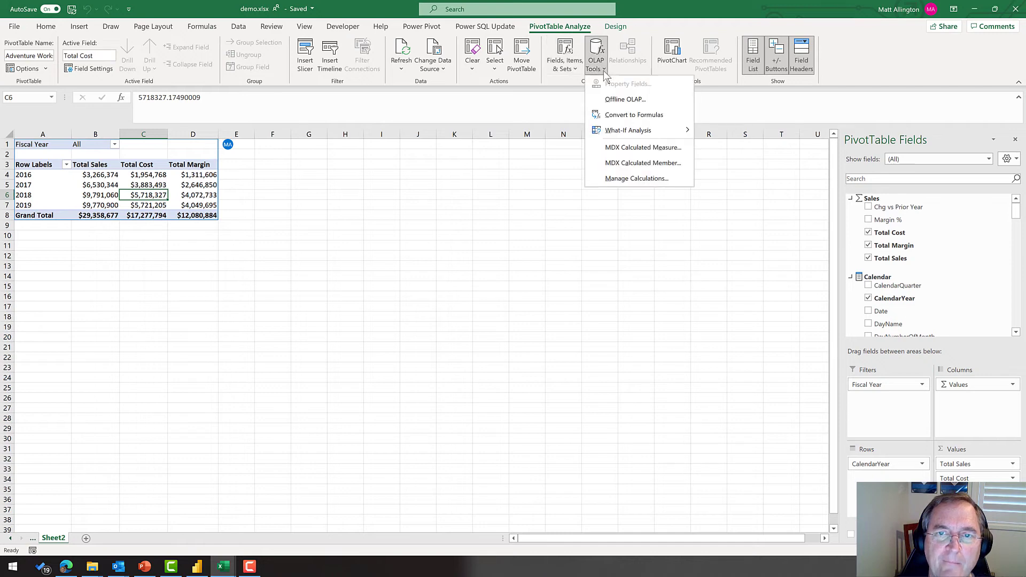
left_click(658, 122)
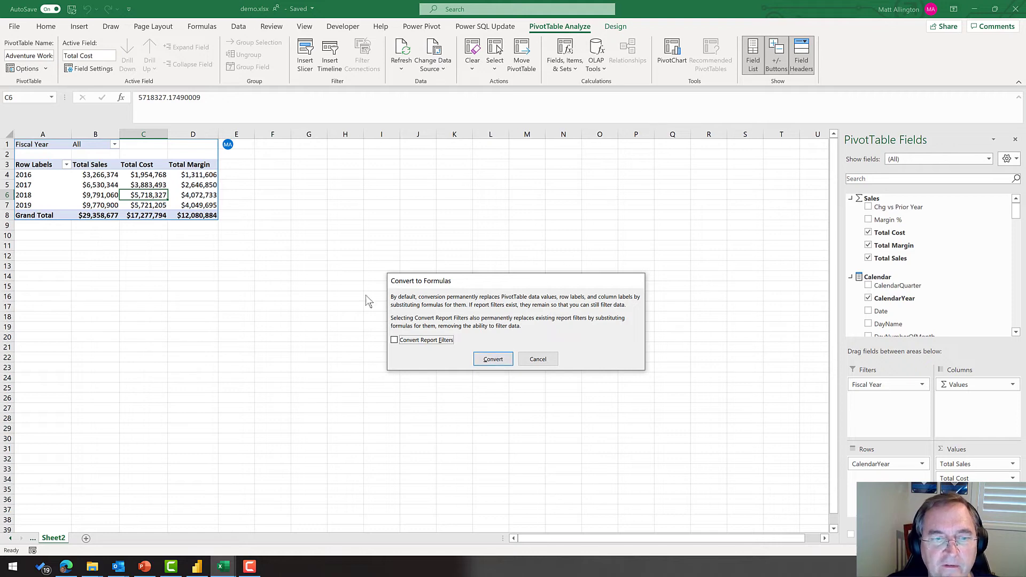
left_click(494, 359)
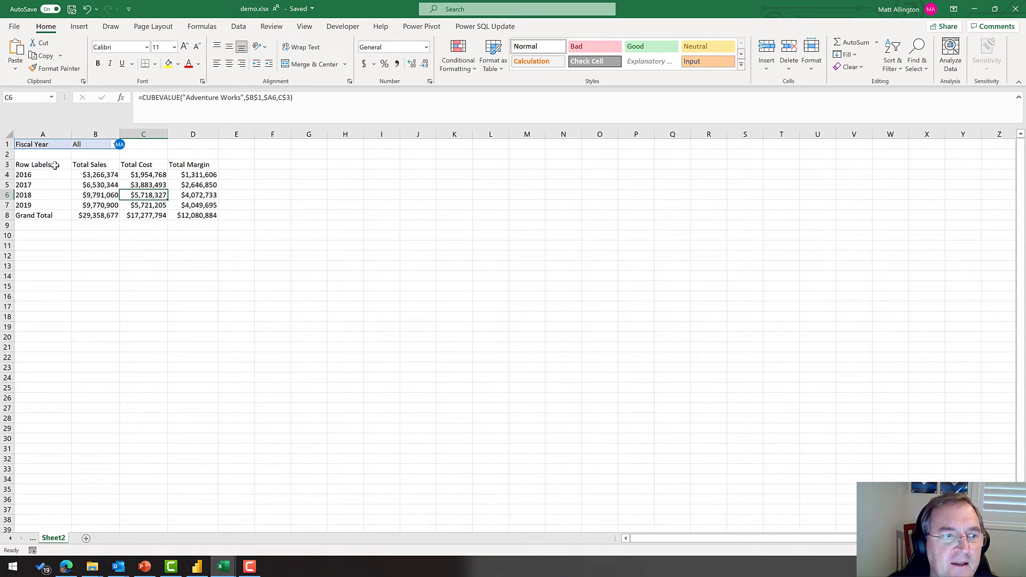
- Examine the cube formulas behind the measure headings, the Total Margin values and the grand total
left_click_drag(54, 165, 110, 167)
left_click(164, 174)
left_click(187, 165)
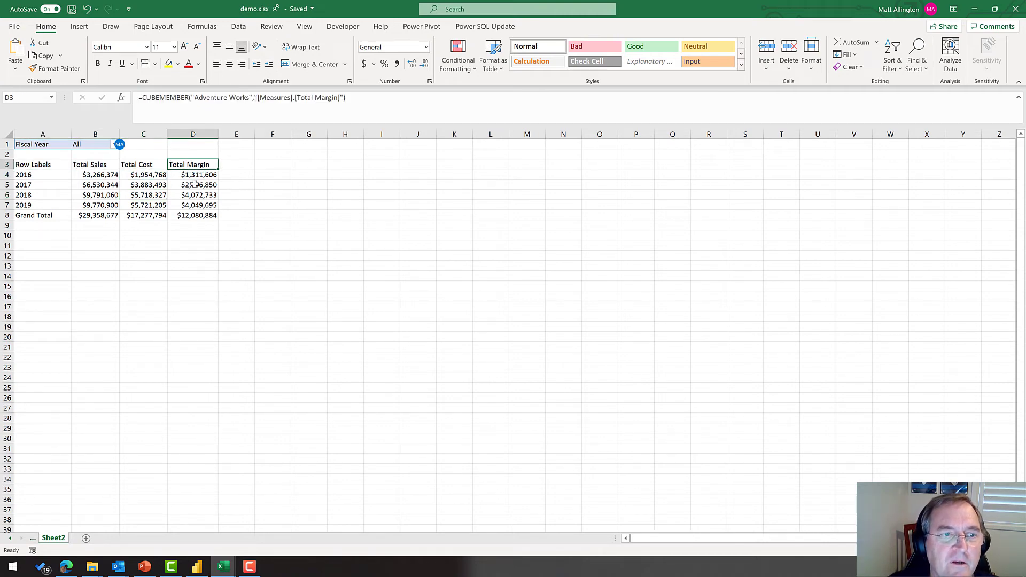
left_click(194, 185)
left_click(198, 213)
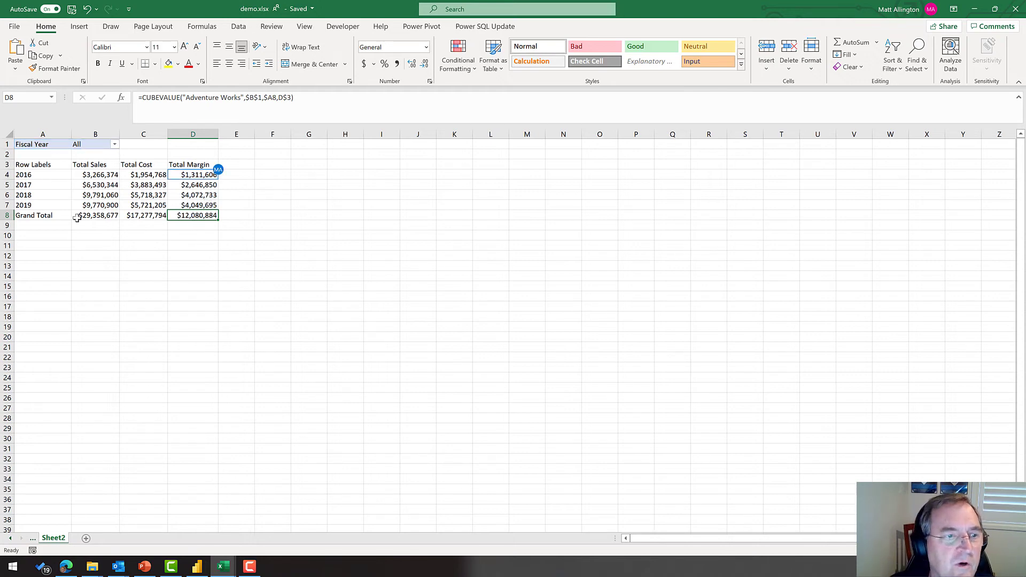
- Move the Grand Total row down to row 12 and the 2017 to 2019 Total Margin values to F7:F9
left_click_drag(43, 215, 192, 264)
left_click_drag(193, 185, 284, 225)
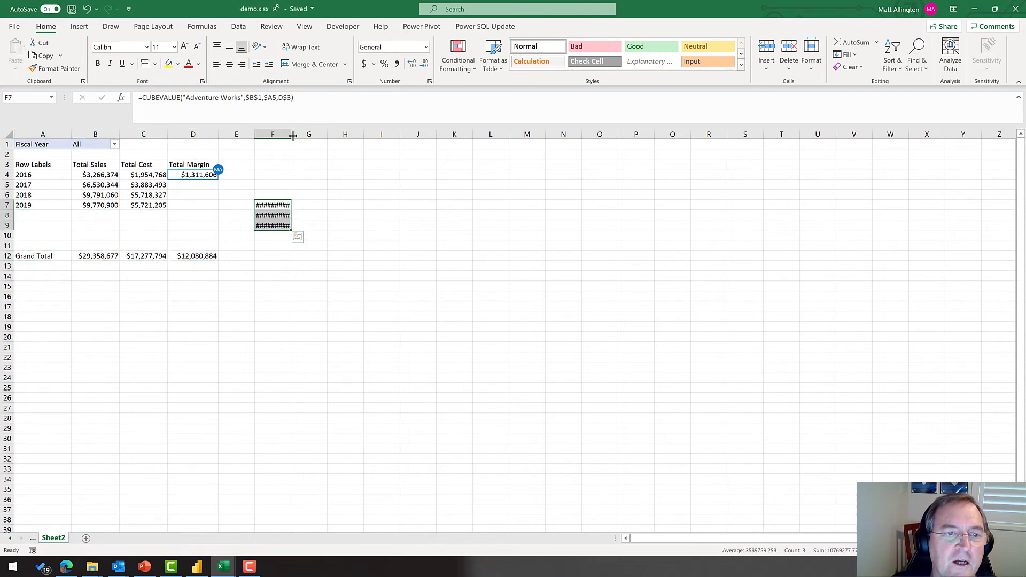
- Format the moved margin values in F7:F9 with the Good cell style at font size 22, widening column F to fit
double_click(291, 133)
left_click(651, 46)
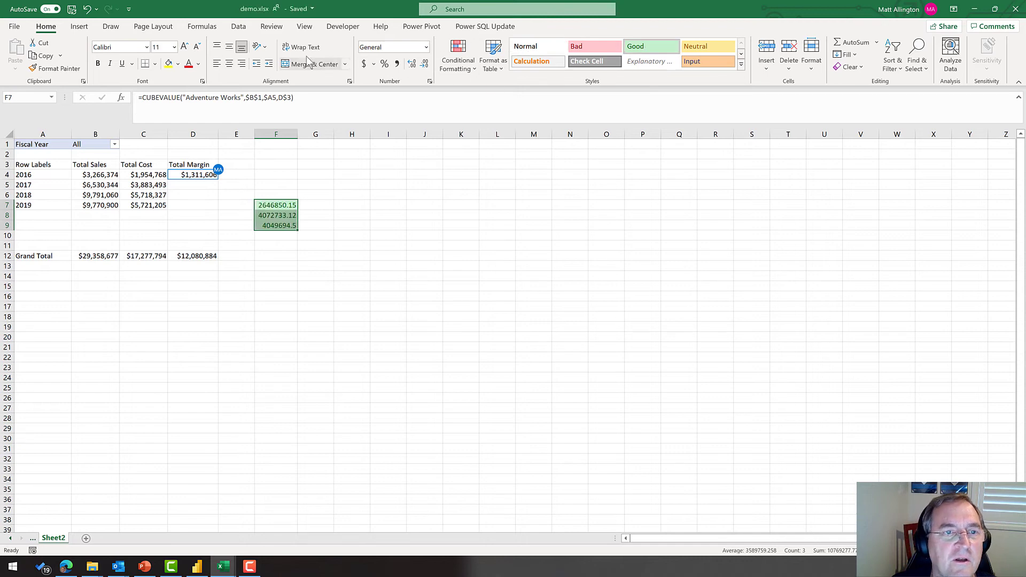
left_click(185, 47)
left_click(184, 47)
left_click(184, 47)
left_click(184, 47)
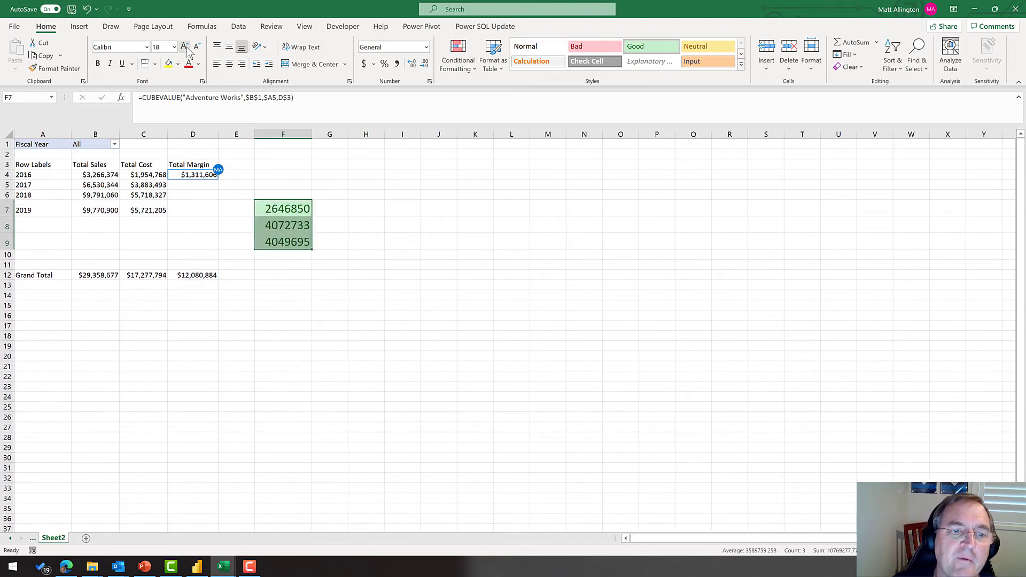
left_click(184, 47)
left_click(184, 47)
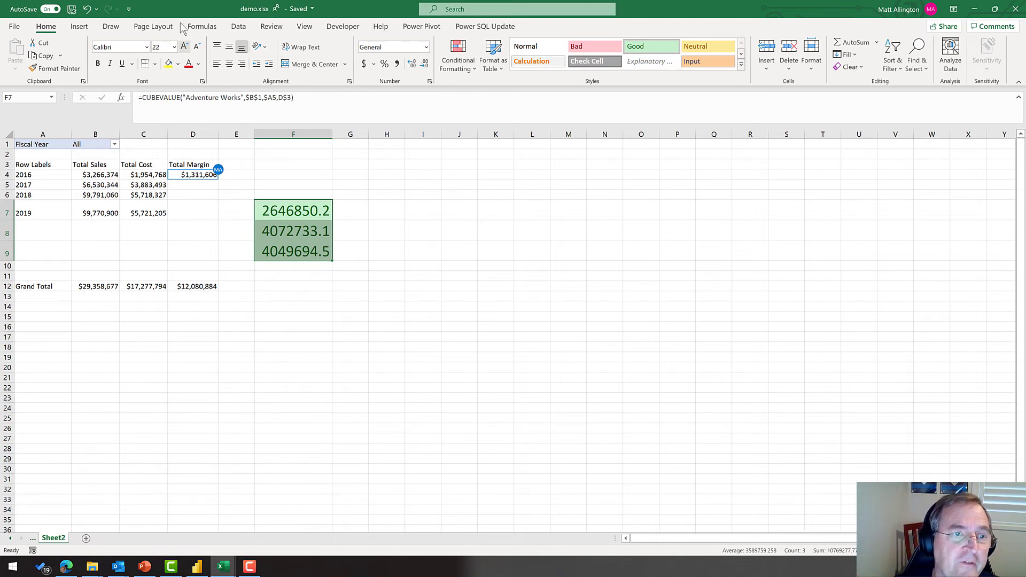
- Examine the CUBEVALUE formula in F7, the CUBEMEMBER formula in D3 and the cube formulas behind the Total Sales values
left_click_drag(142, 99, 159, 98)
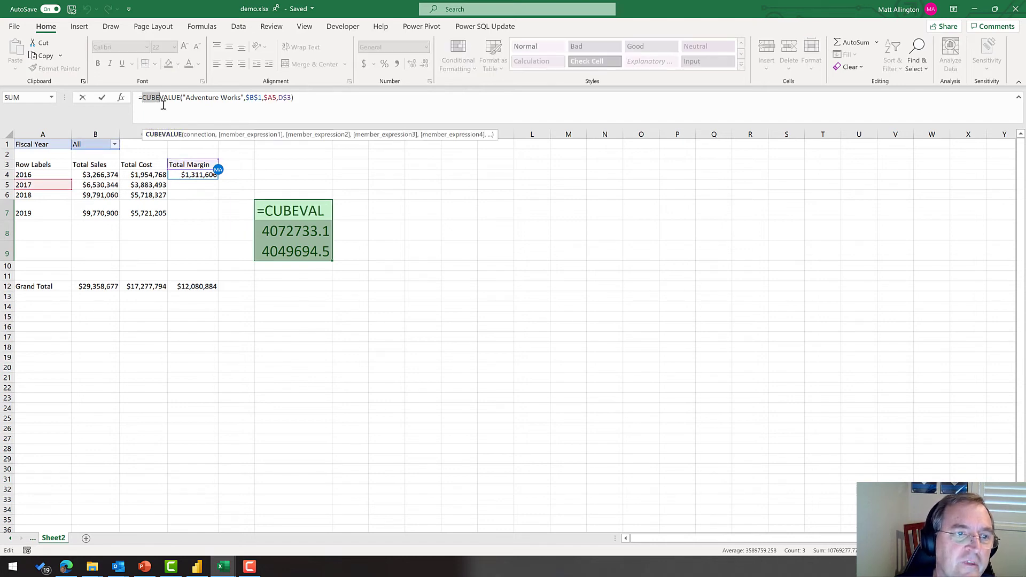
key("Escape")
left_click(204, 160)
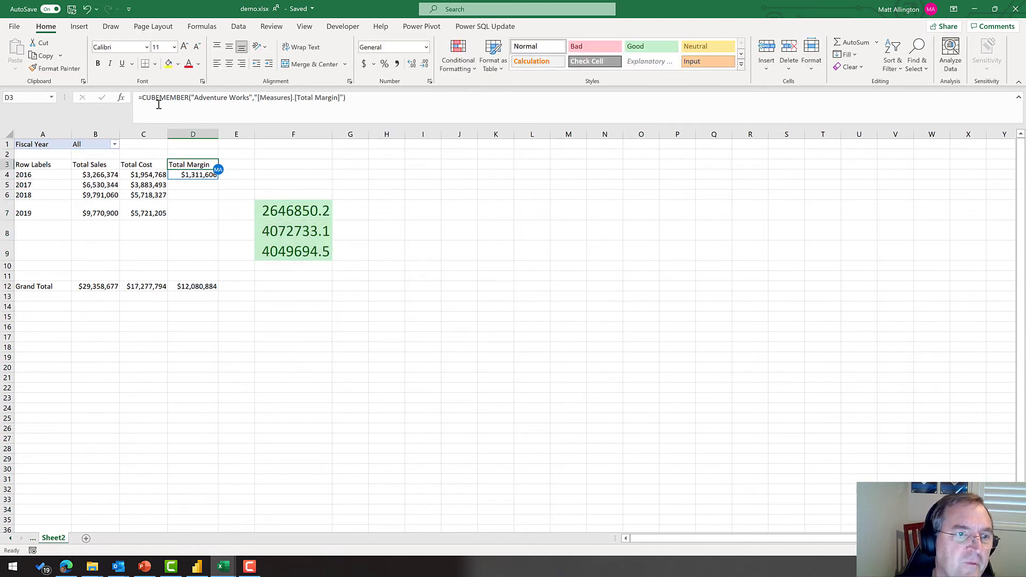
left_click_drag(142, 97, 159, 98)
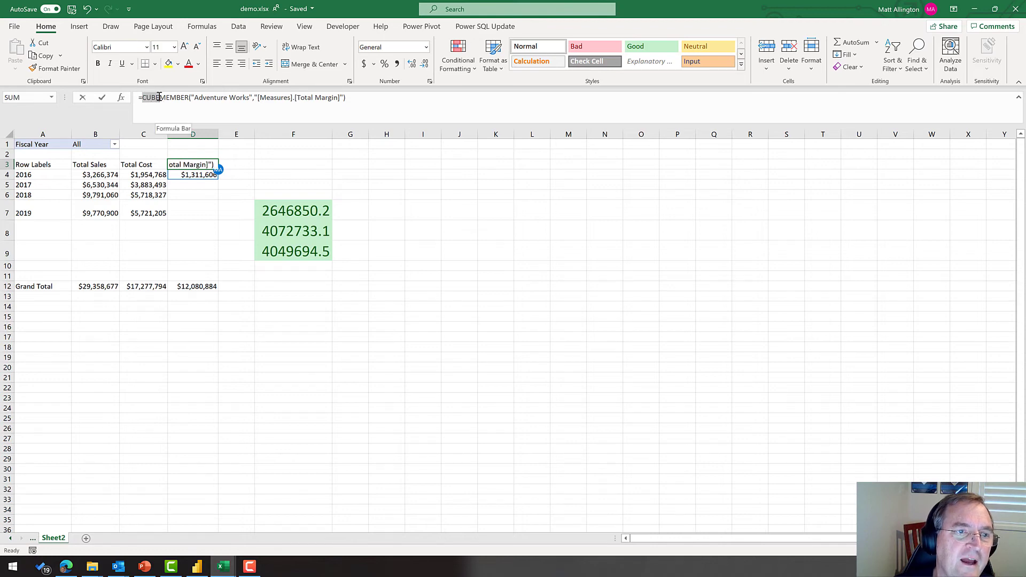
key("Escape")
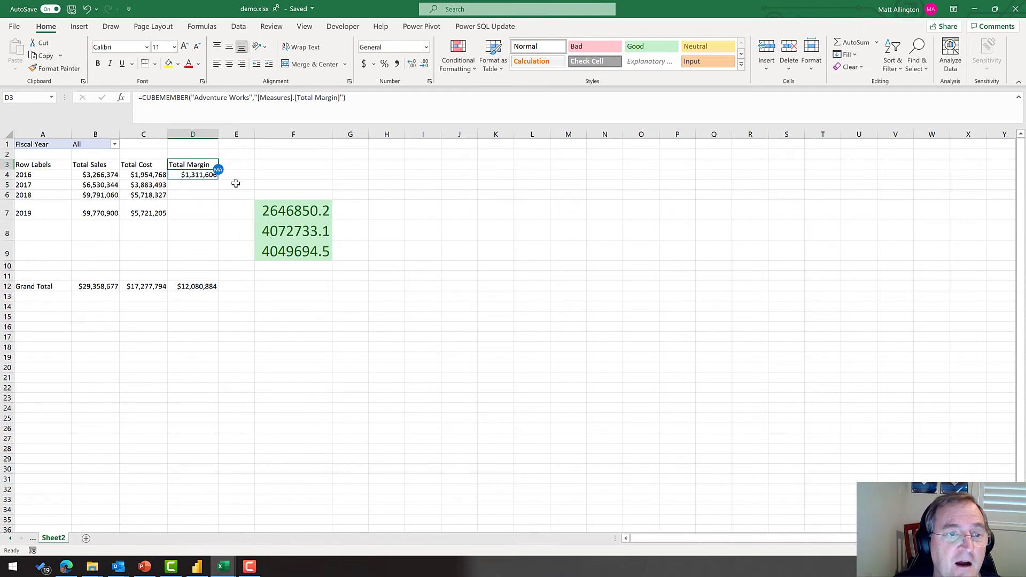
left_click(112, 214)
left_click(102, 184)
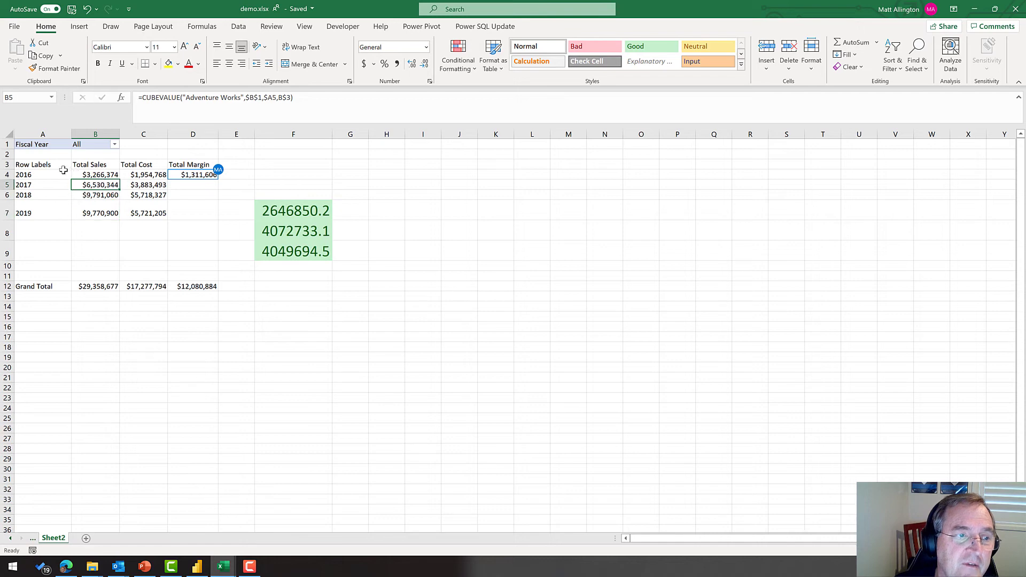
left_click(100, 178)
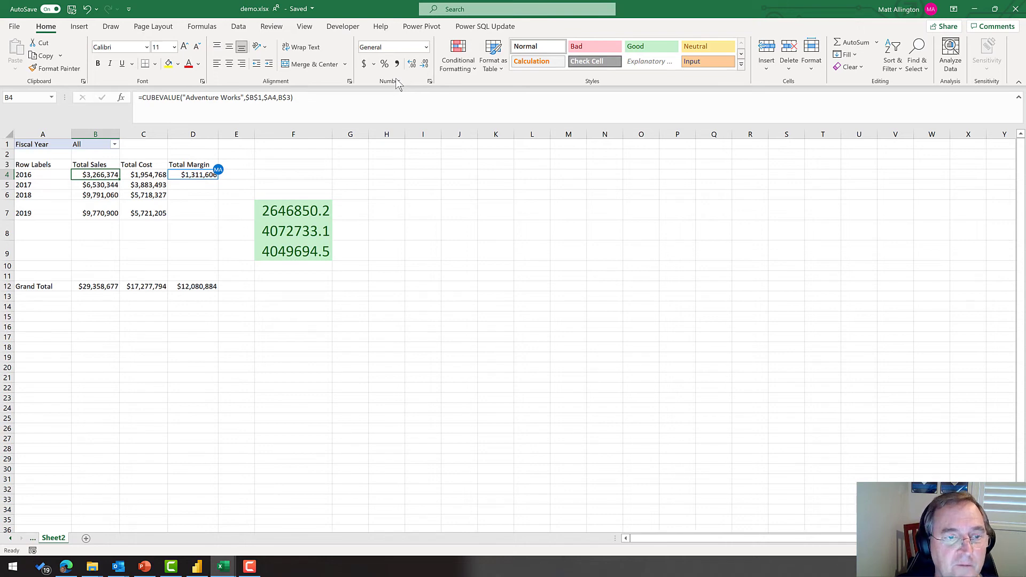
- Start a CUBEVALUE formula in cell I15 with "Adventure Works" as its connection
left_click(426, 315)
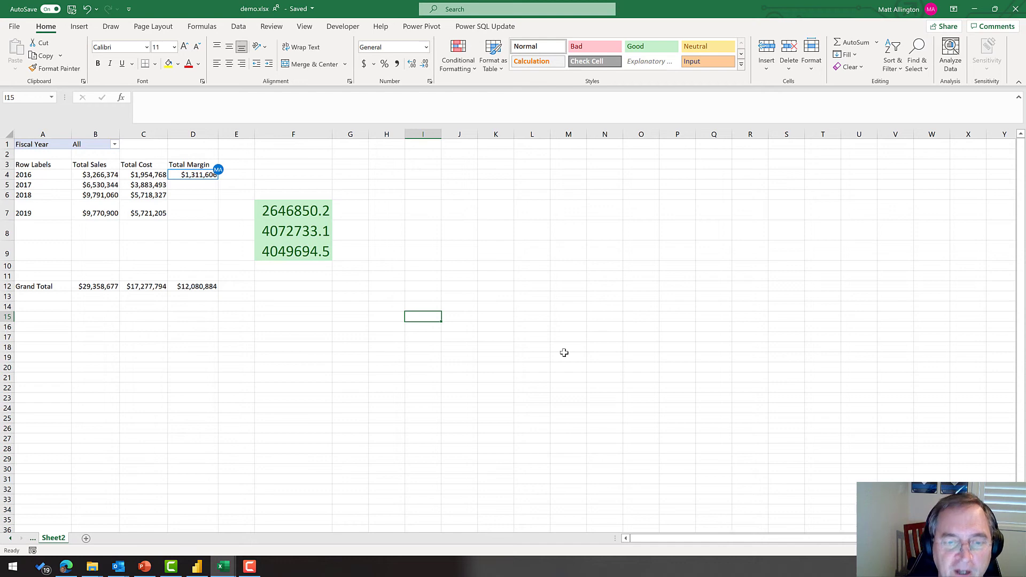
type("=cub")
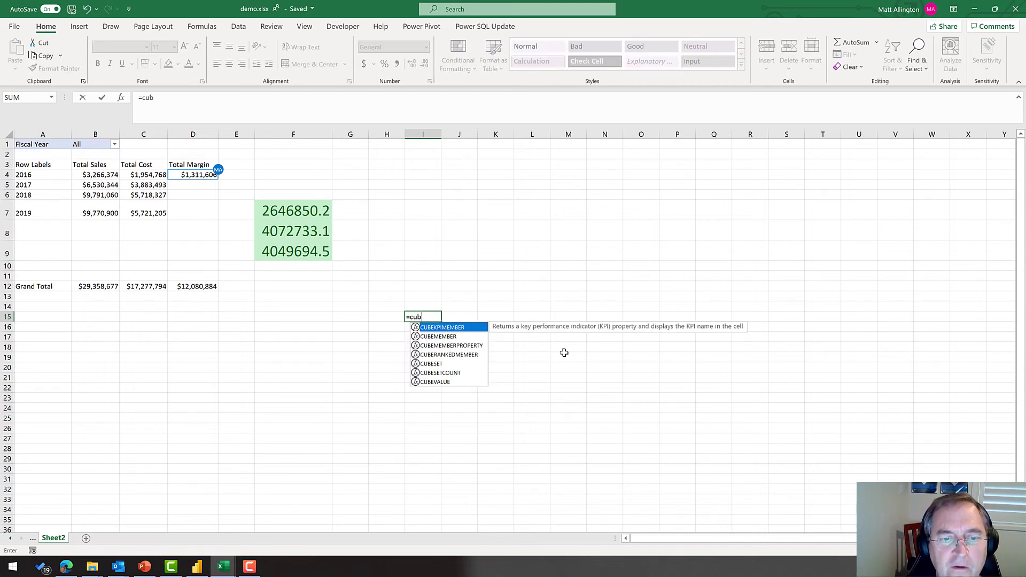
type("ev")
key("Tab")
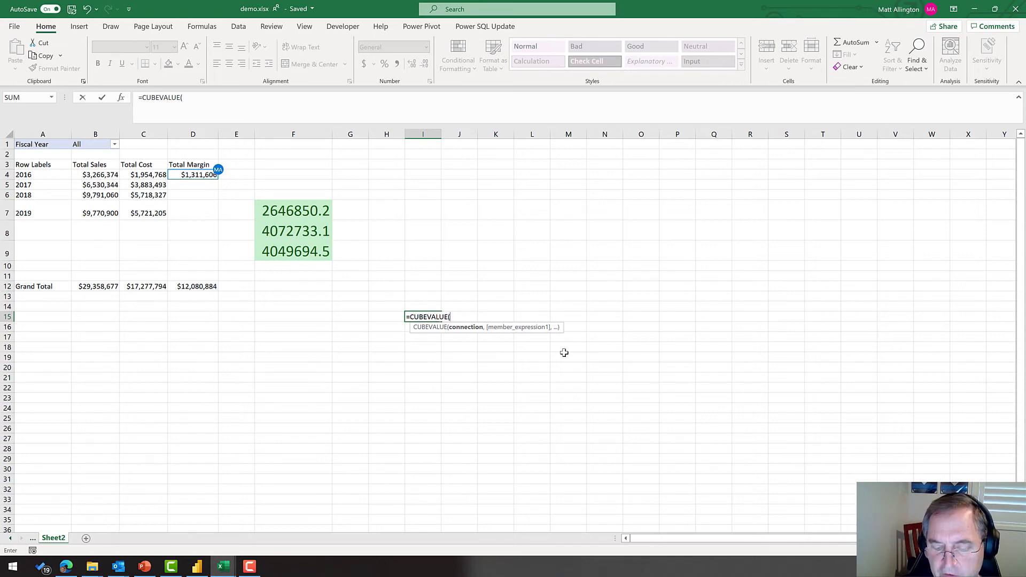
type("\"")
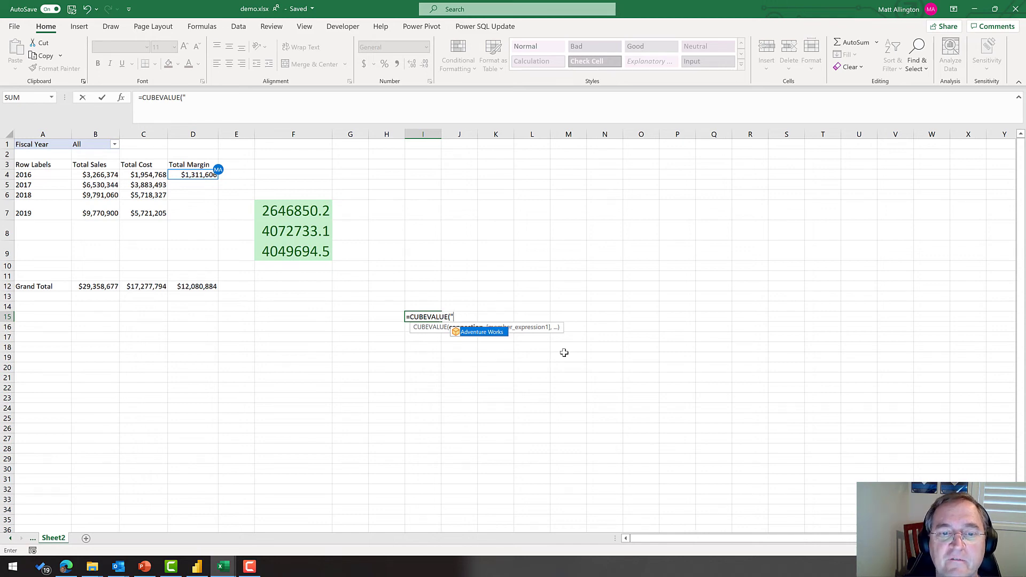
key("Tab")
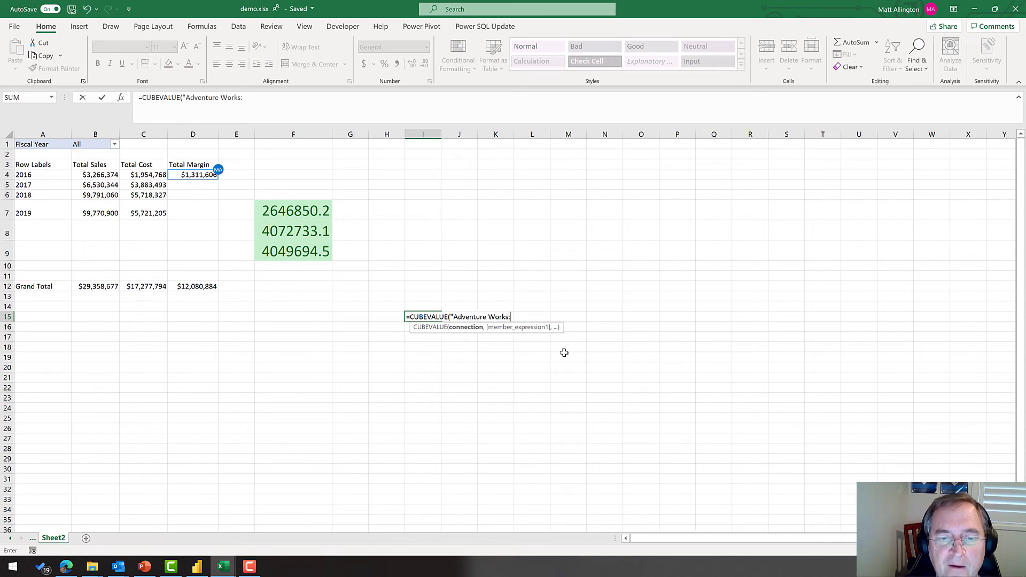
type("\",")
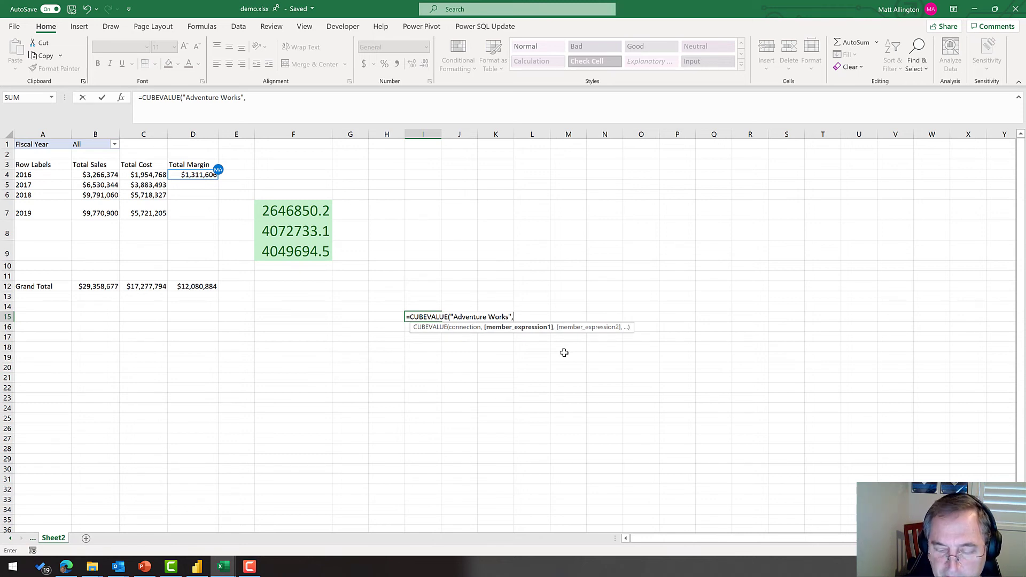
- Complete the I15 formula with the member expression "[Measures].[Total Sales]" and enter it
type("\"")
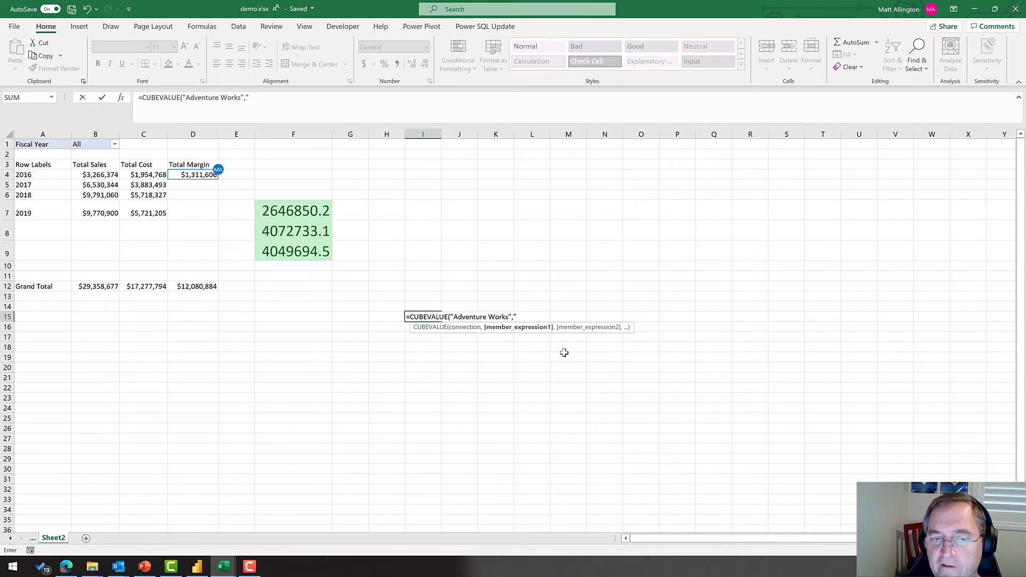
key("Down")
key("Down")
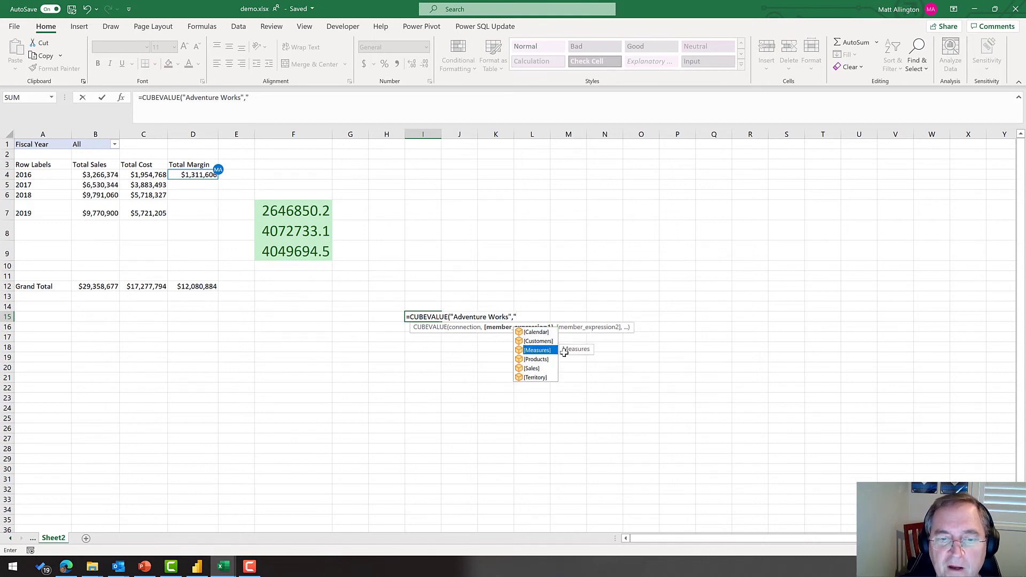
key("Tab")
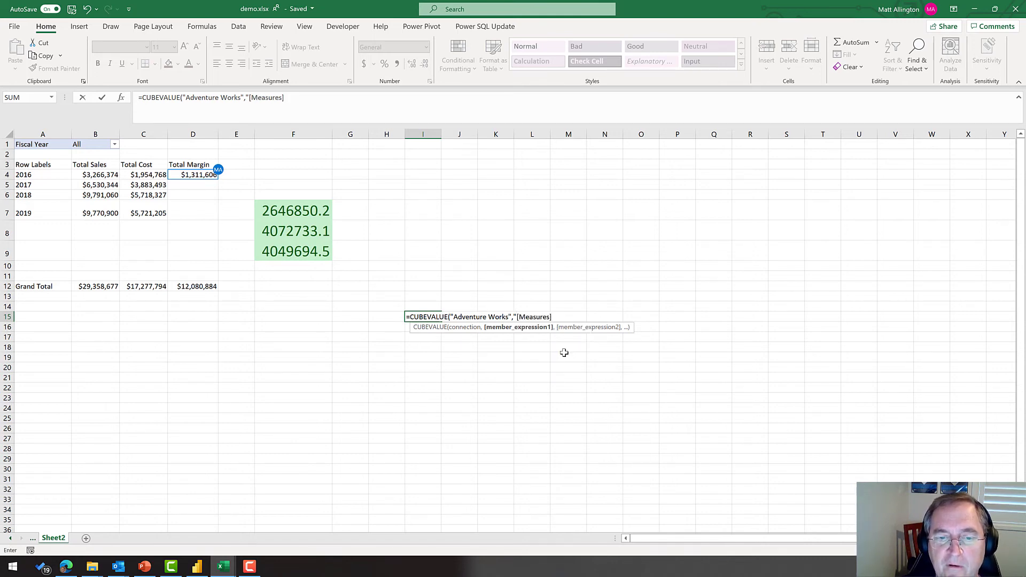
type(".")
key("Down")
key("Down")
key("Down")
key("Down")
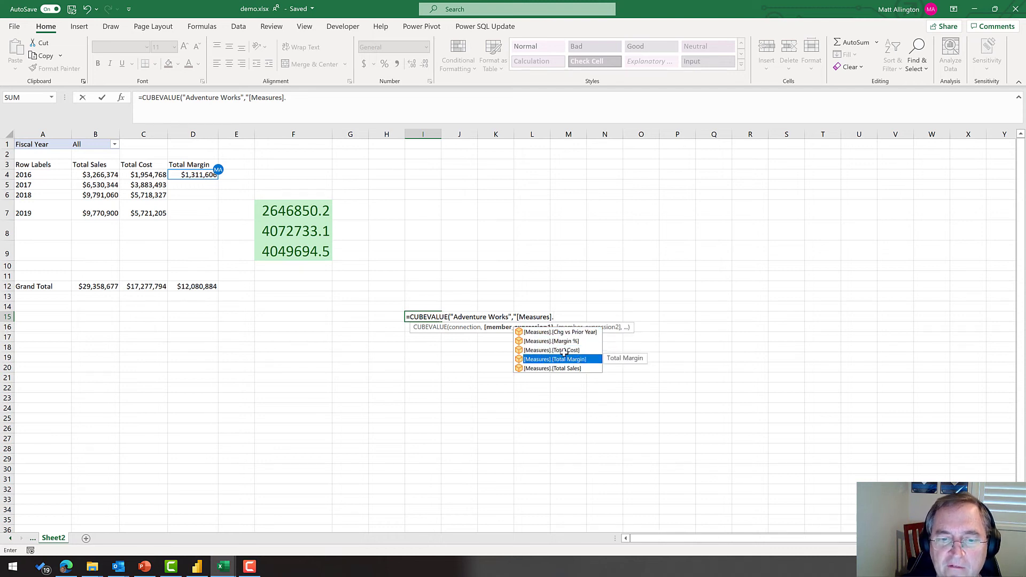
key("Tab")
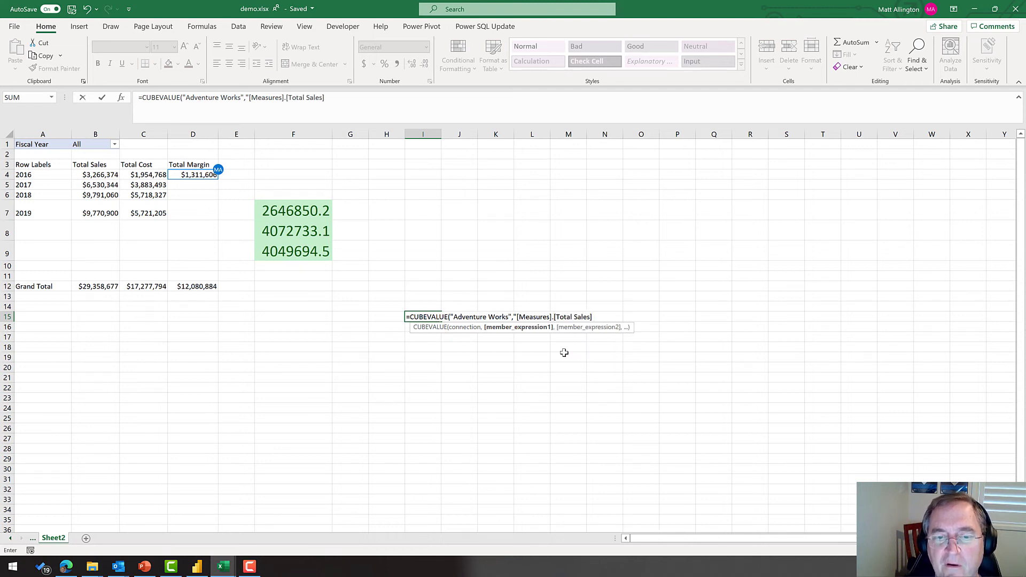
type(")")
key("Return")
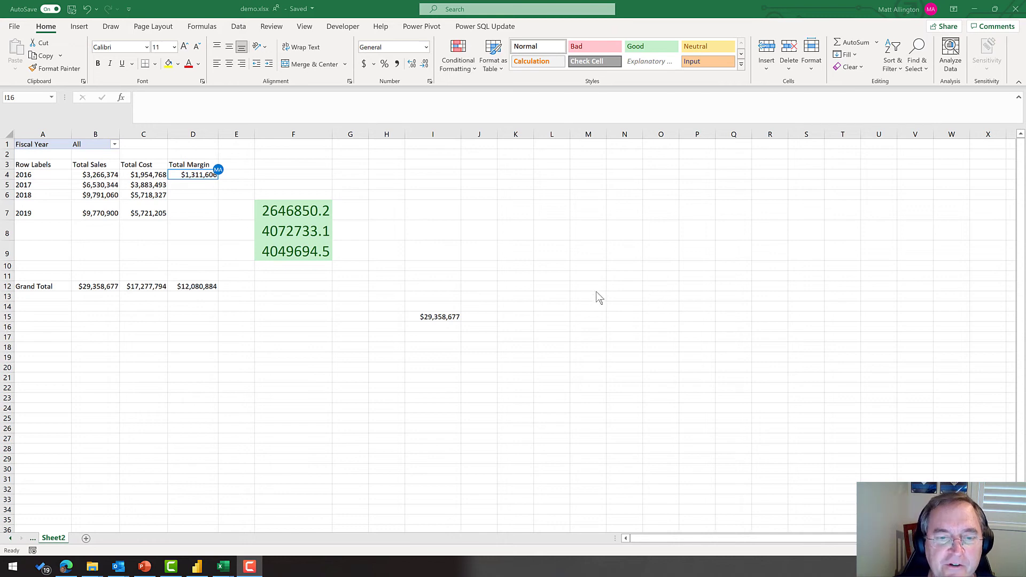
- Start a second CUBEVALUE formula in cell I17 using the "Adventure Works" connection
left_click(457, 339)
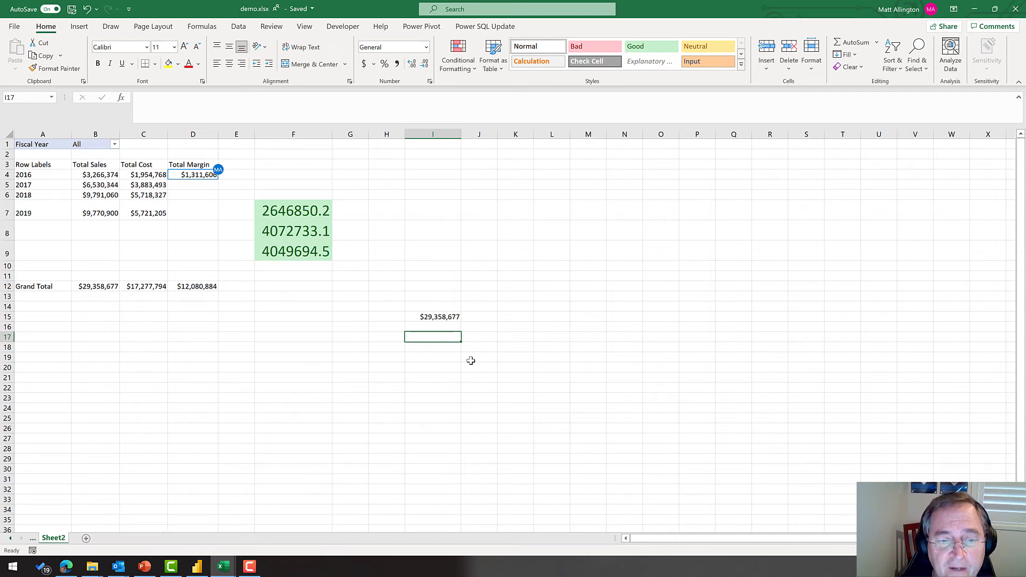
type("=")
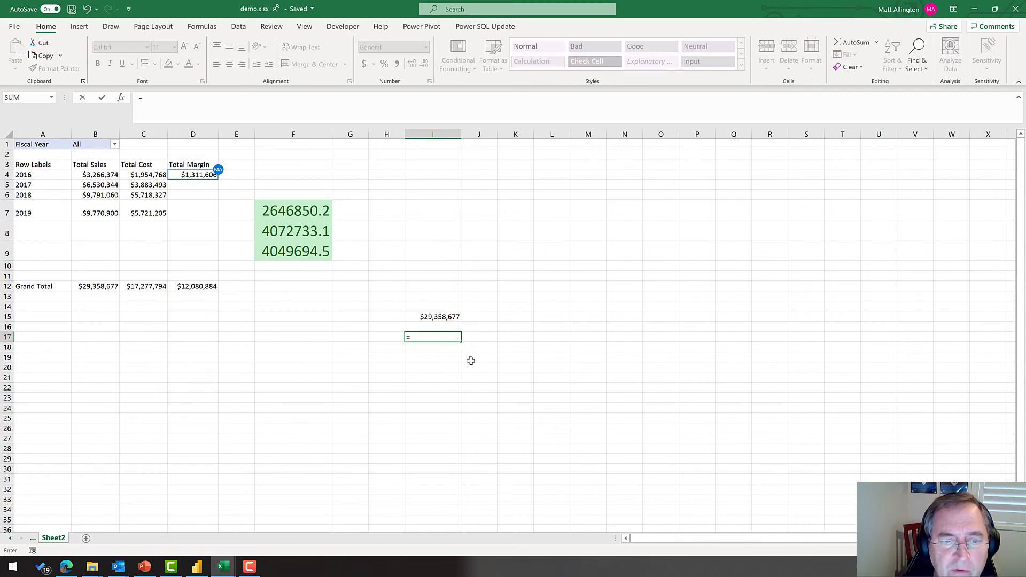
type("cubev")
key("Tab")
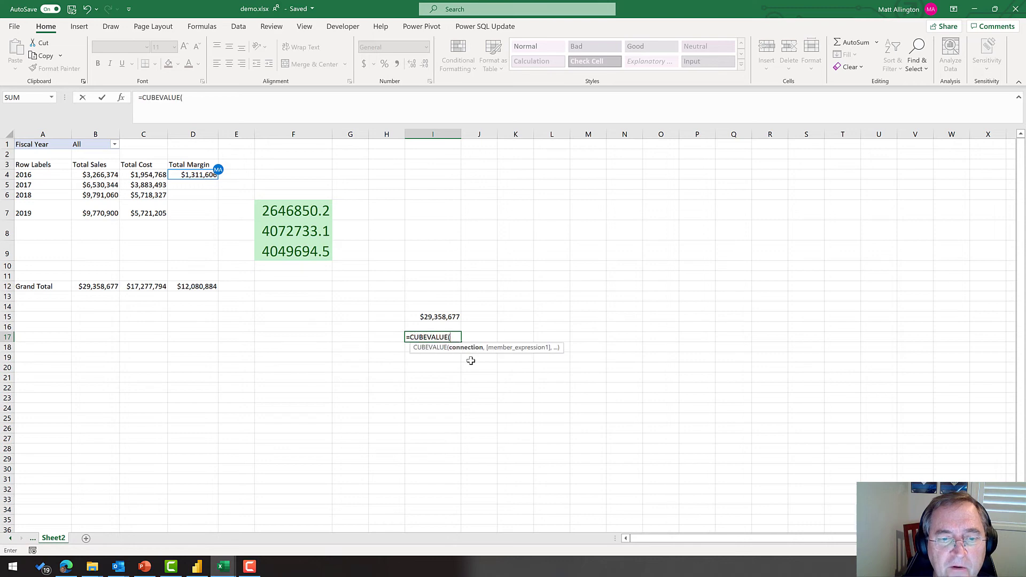
type("\"")
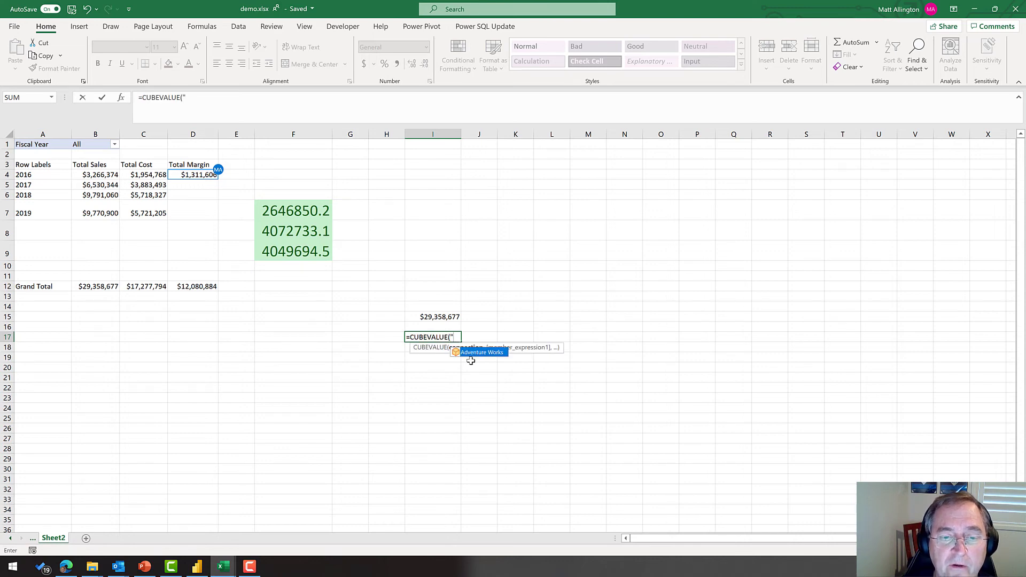
key("Tab")
type("\"")
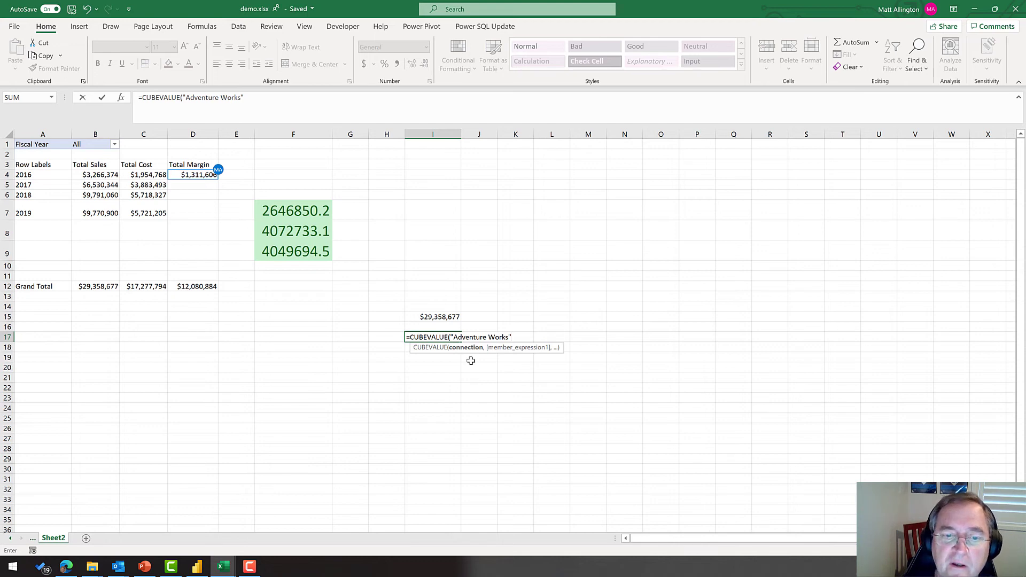
type(",")
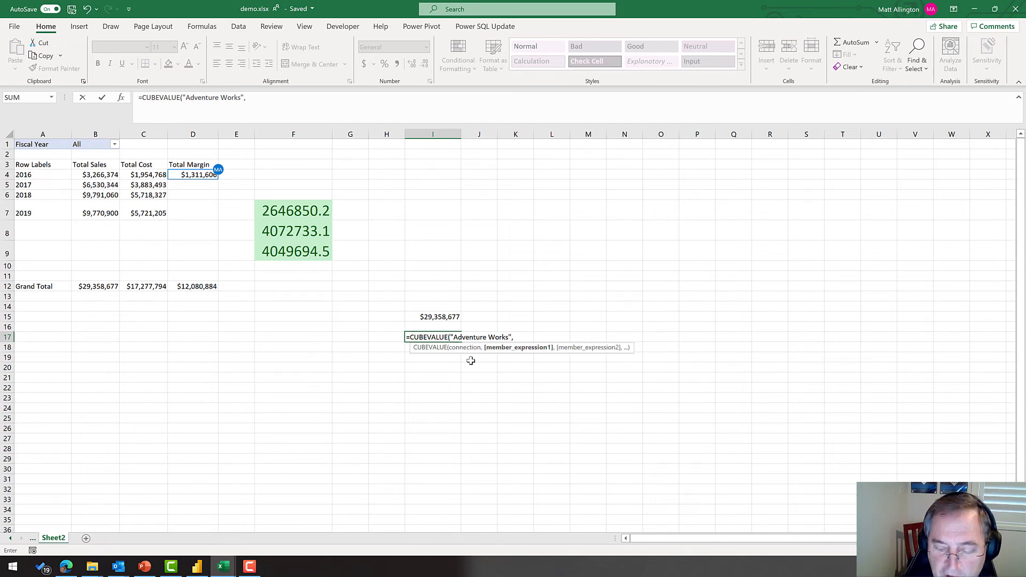
- Add "[Measures].[Total Sales]" as the first member expression of the I17 formula
type("\"")
key("Down")
key("Down")
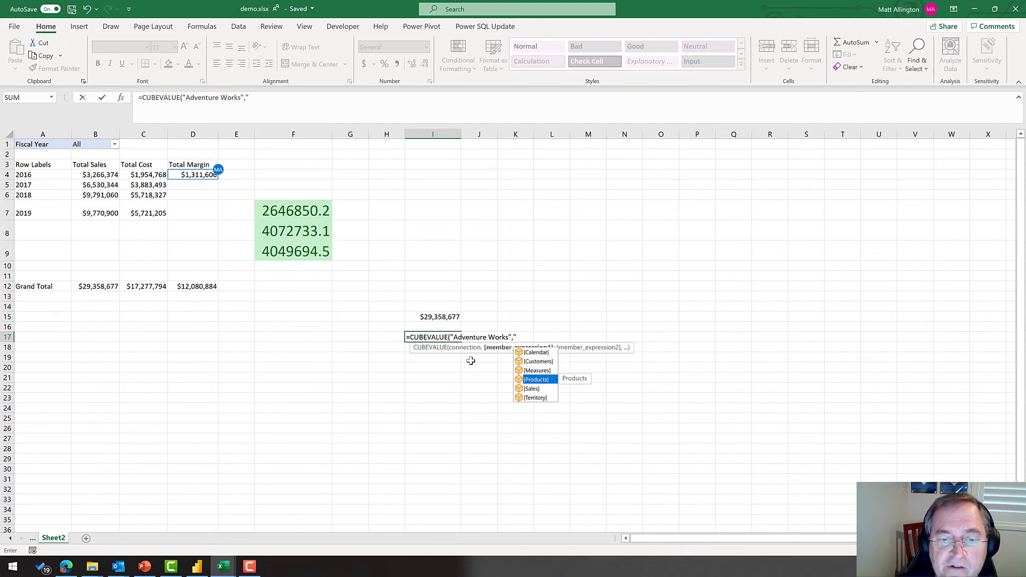
key("Tab")
type(".")
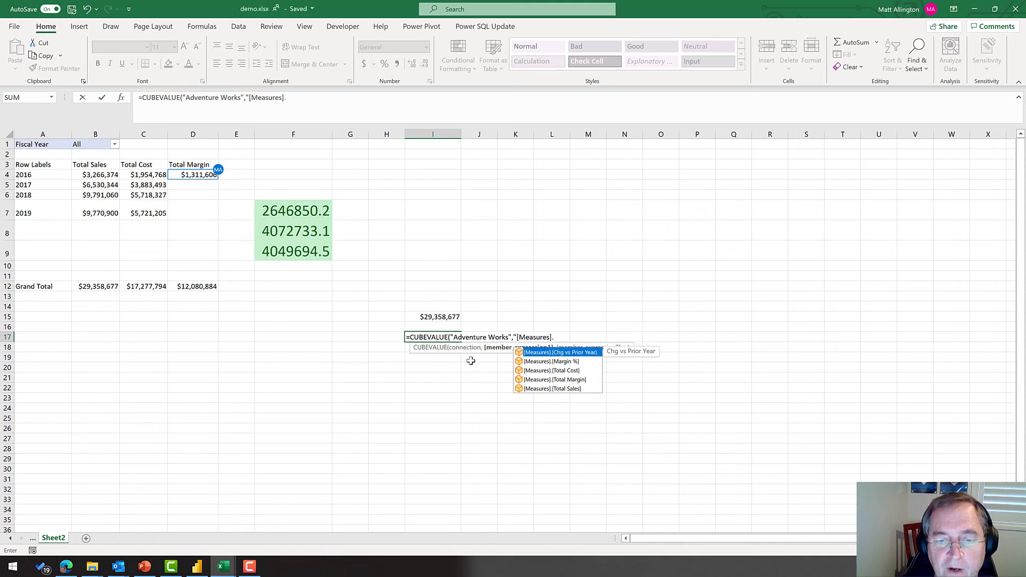
key("Down")
key("Down")
key("Down")
key("Down")
key("Tab")
type("\"")
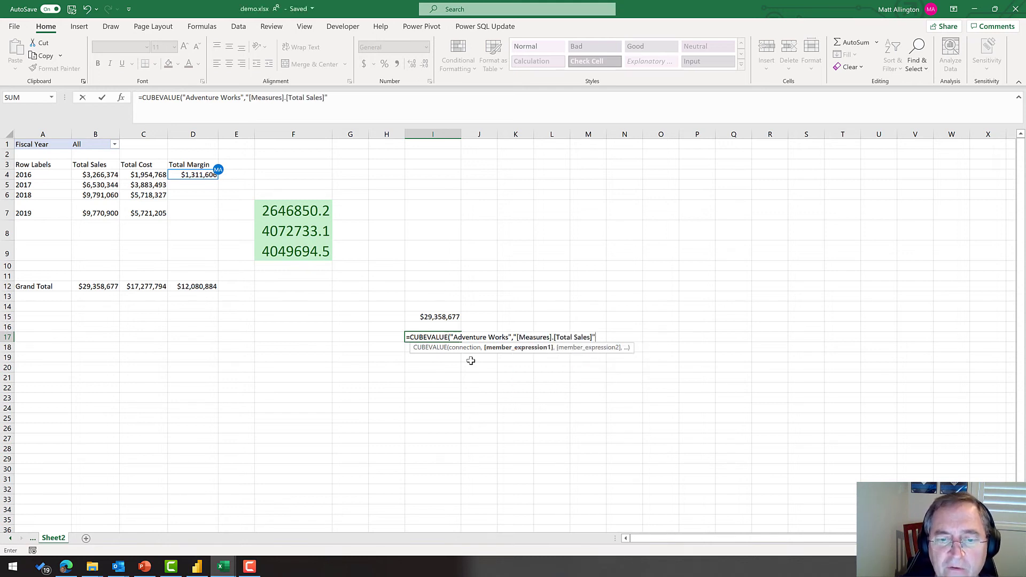
- Begin the second member expression of the I17 formula with "[Products].[Category]"
type(",")
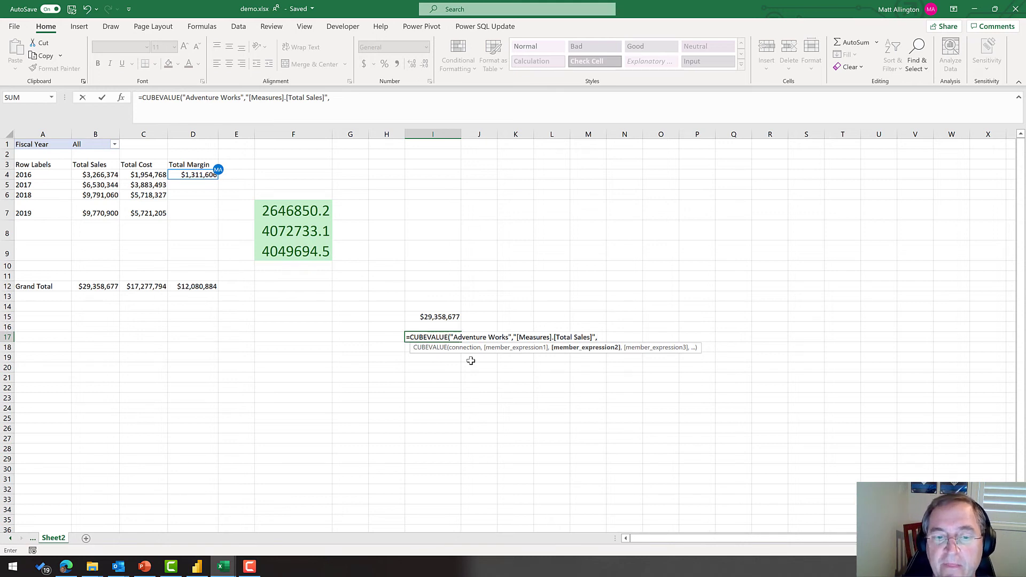
type("\"")
key("Down")
key("Down")
key("Down")
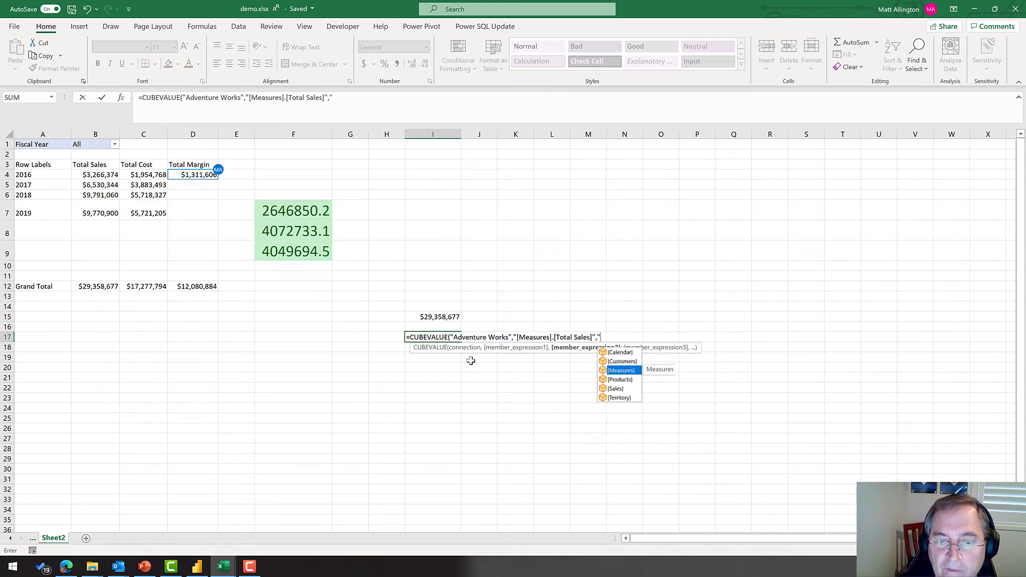
key("Tab")
type(".")
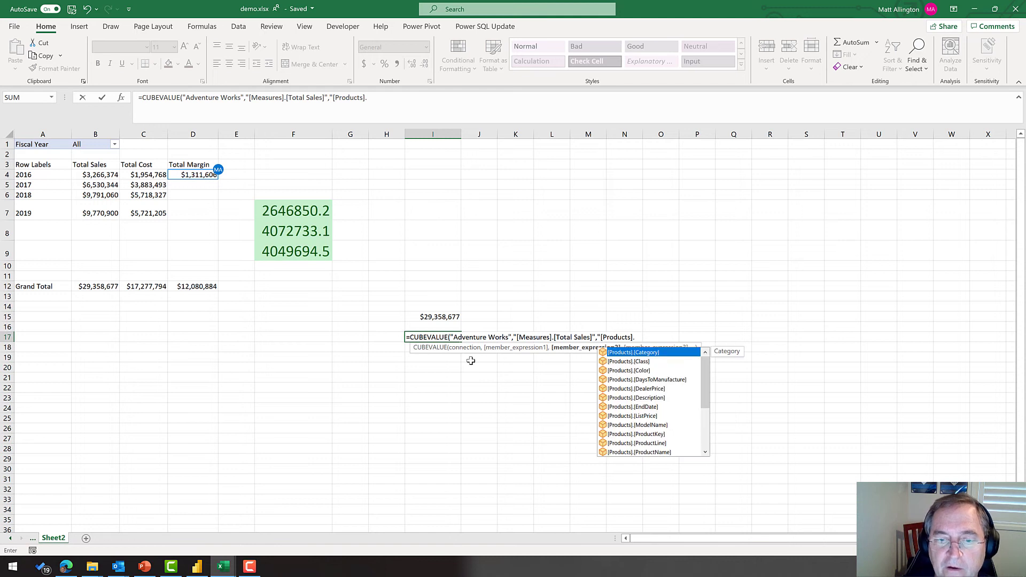
key("Tab")
type(".")
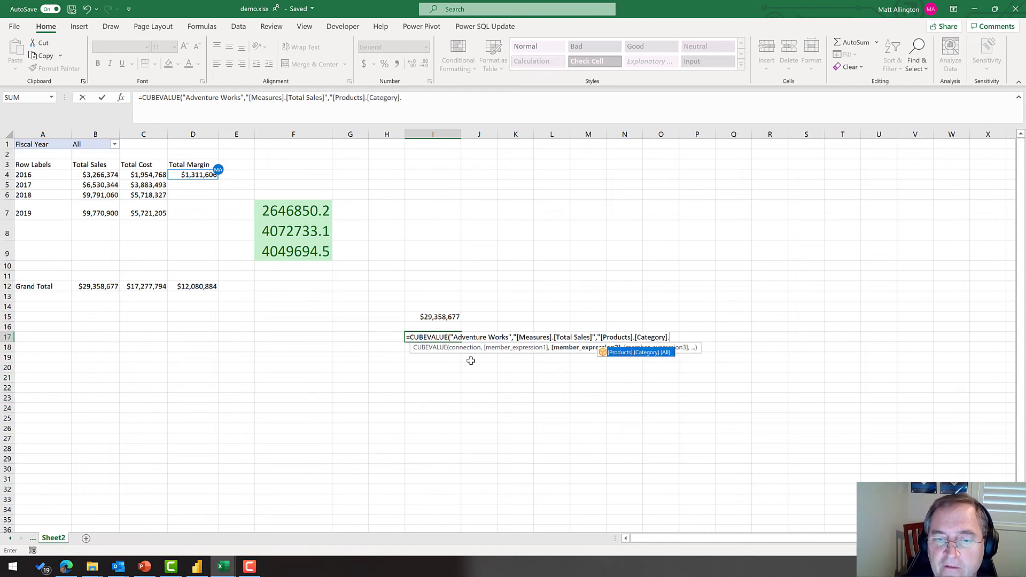
- Finish the I17 formula's second member expression with "[All].[Bikes]" and enter the formula
key("Tab")
type(".")
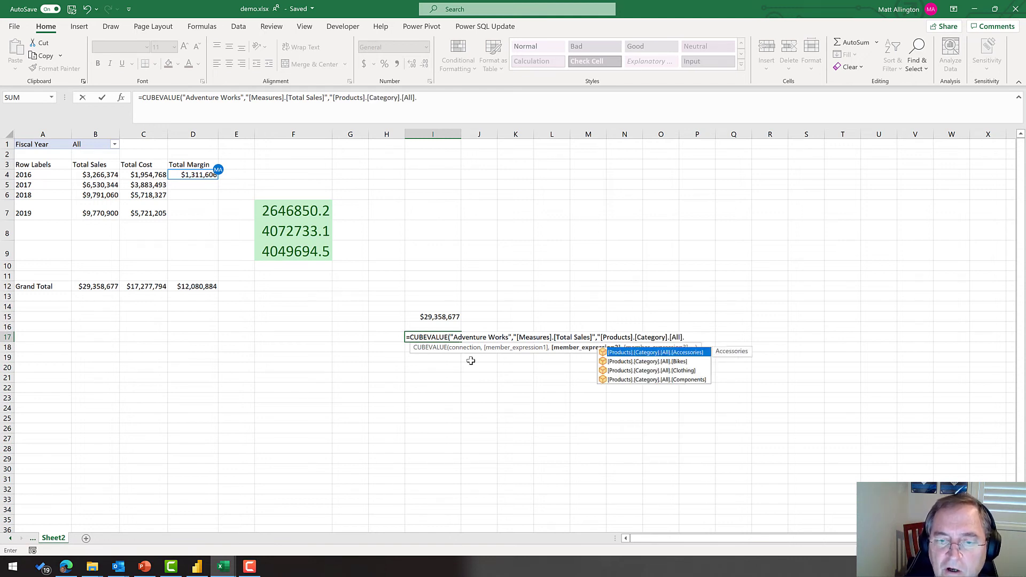
key("Down")
key("Tab")
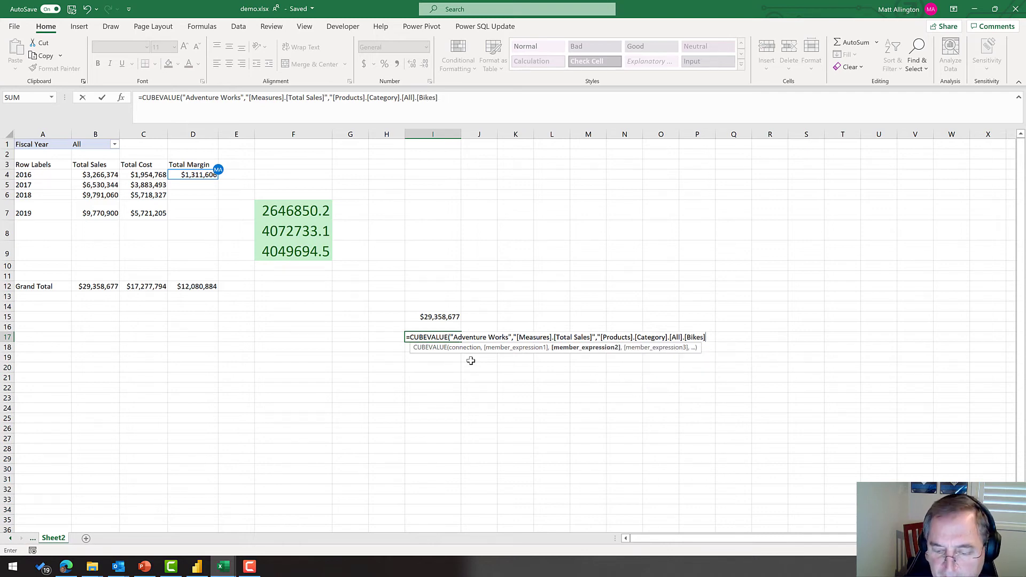
type("\")")
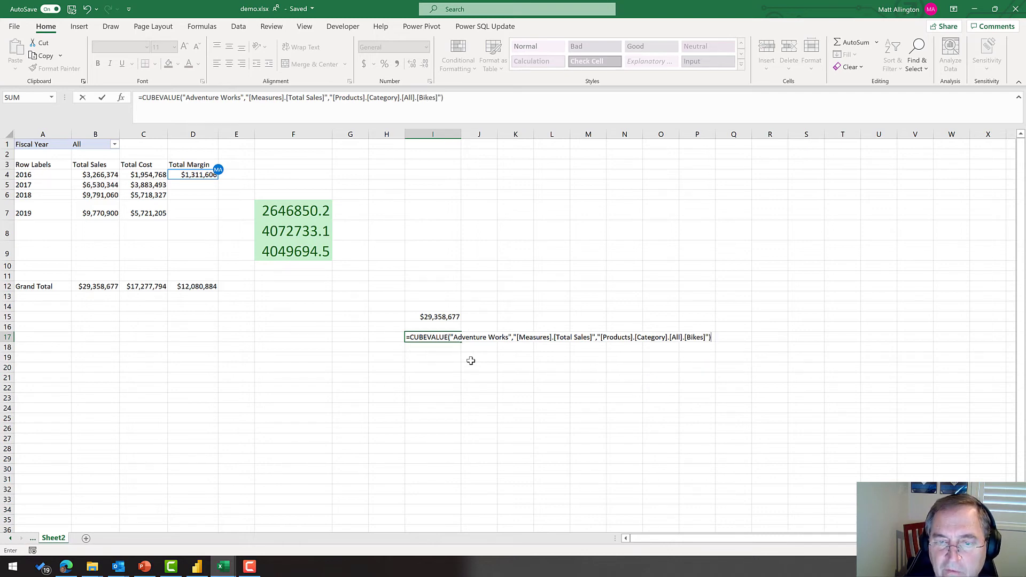
key("Return")
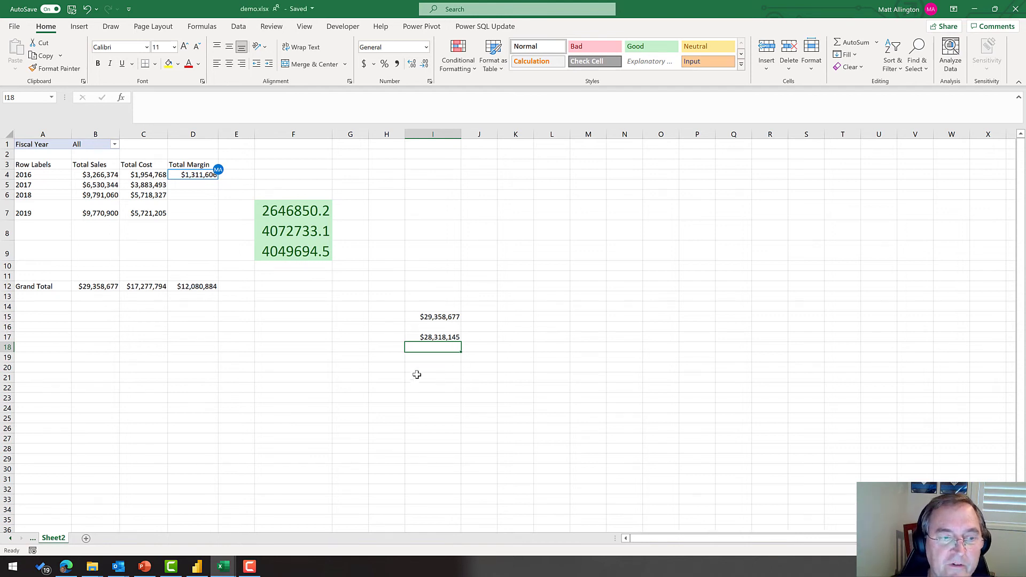
- Compare cells I15 and I17, and check which years the Fiscal Year filter offers without changing it
left_click(445, 337)
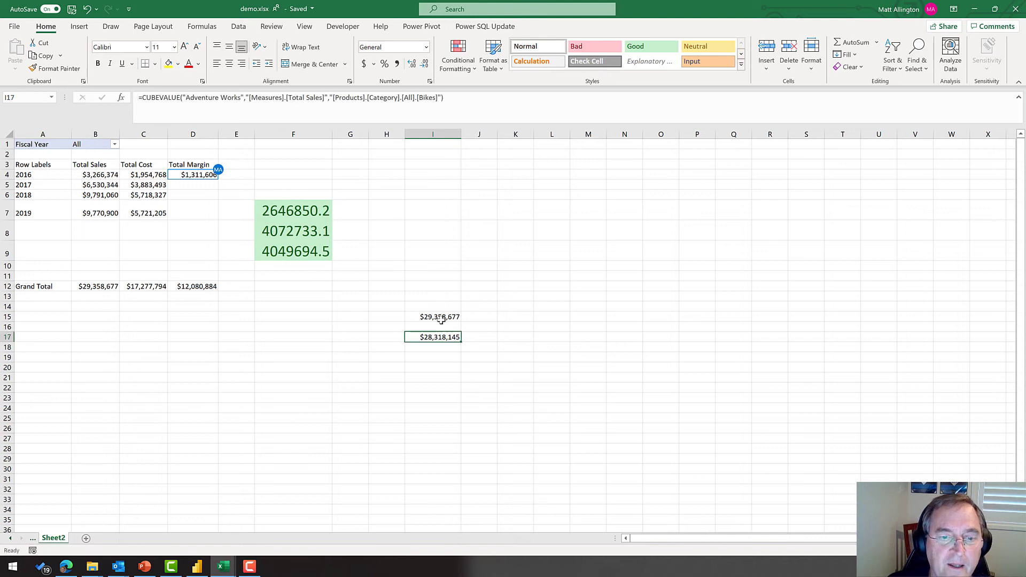
left_click(441, 309)
left_click(438, 340)
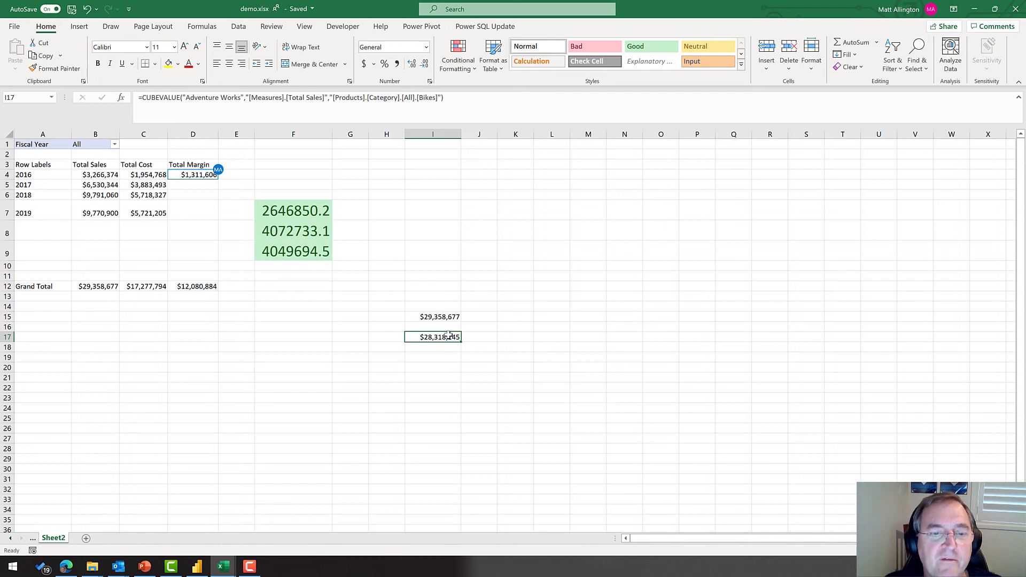
left_click(91, 145)
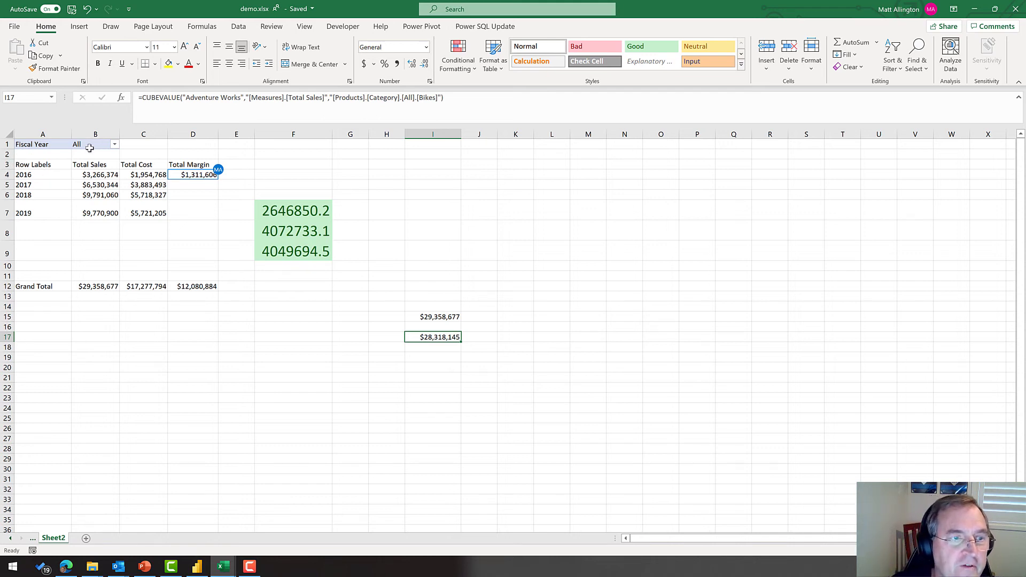
left_click(44, 145)
left_click(114, 145)
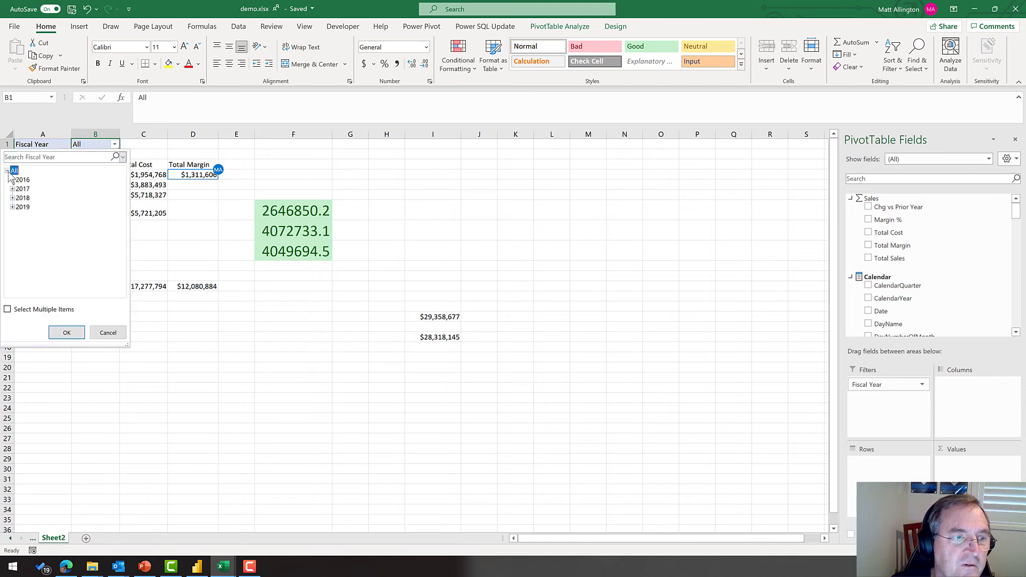
left_click(106, 332)
- Add the Fiscal Year filter cell B1 as the third member expression of the I17 formula and enter it
left_click(426, 336)
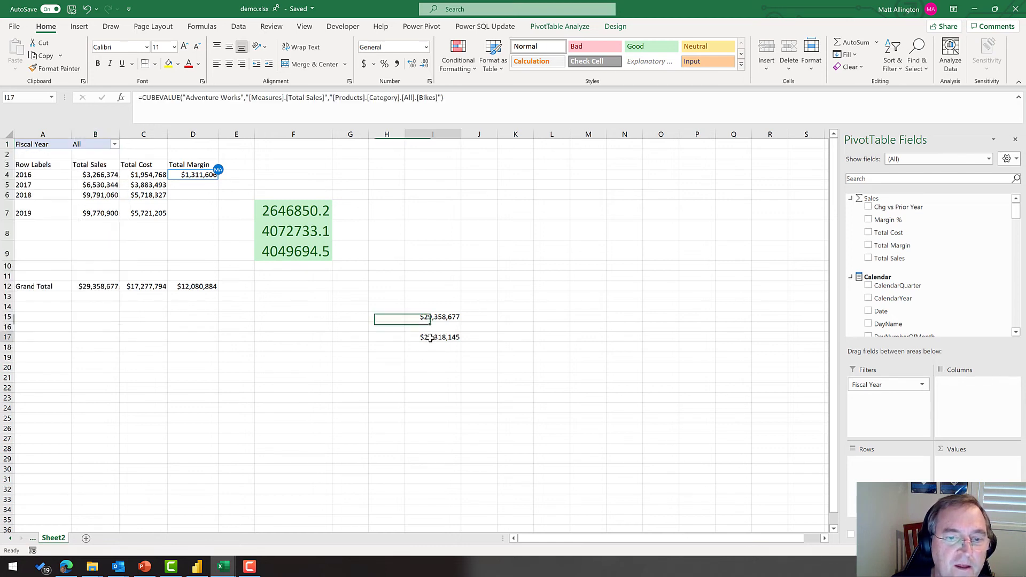
left_click(477, 116)
key("BackSpace")
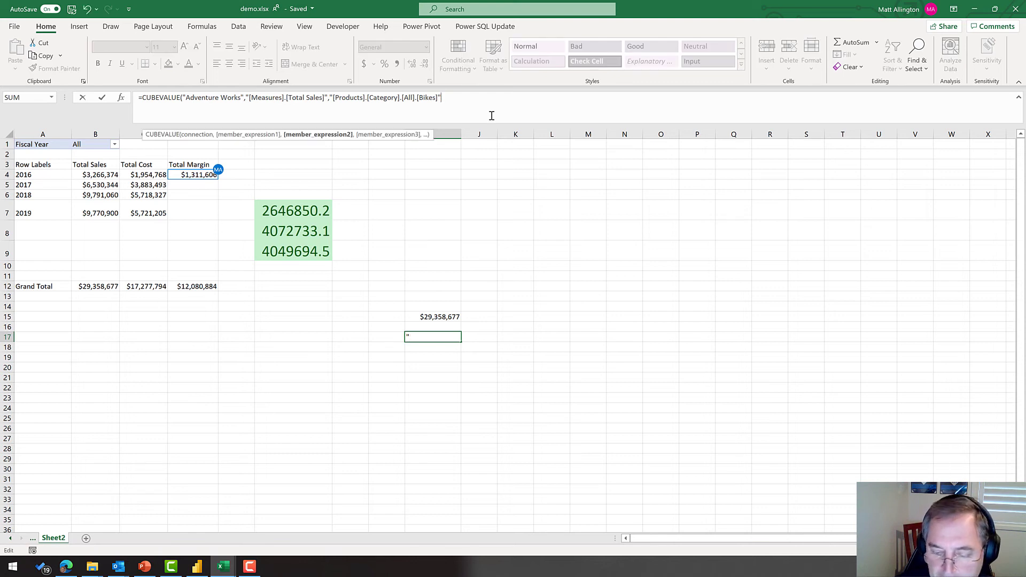
type(",")
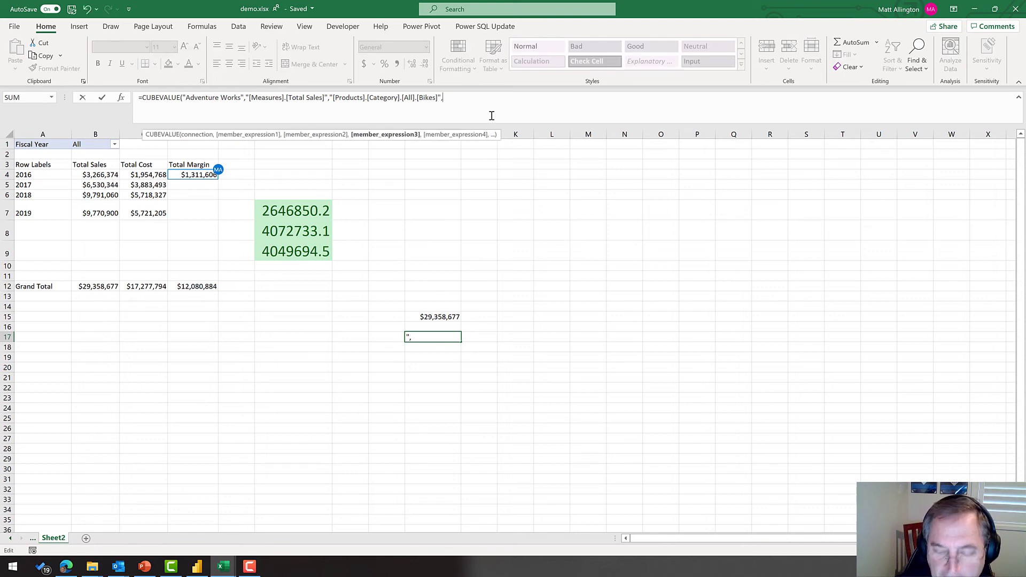
left_click(96, 144)
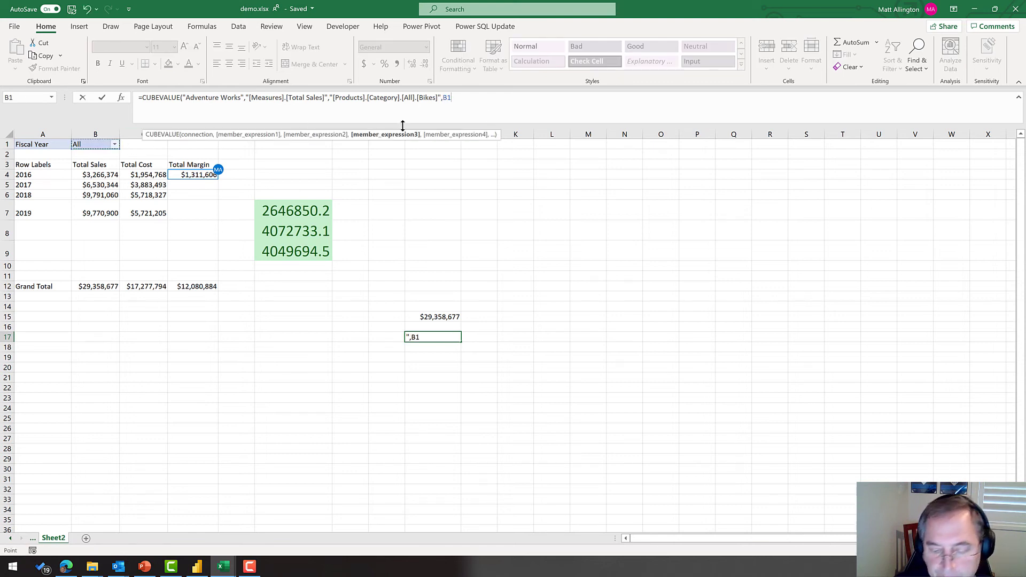
type(")")
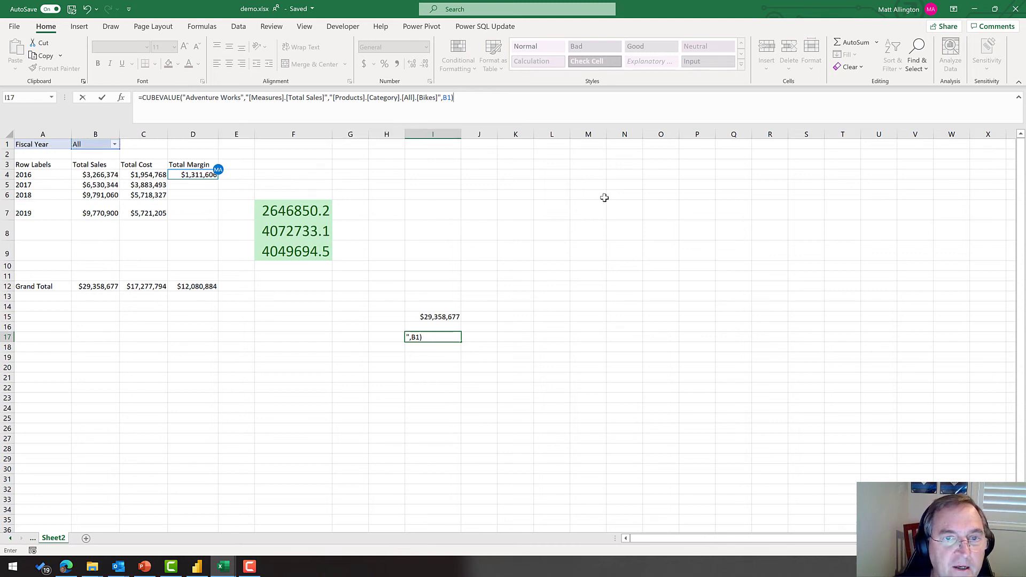
key("Return")
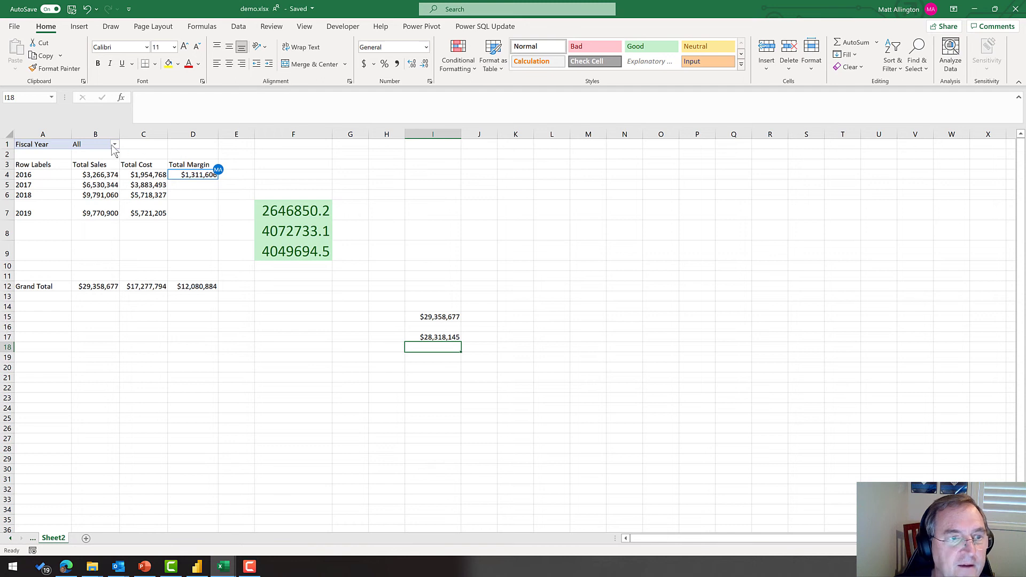
- Filter Fiscal Year to 2018 and check the CUBEVALUE result in cell I17
left_click(114, 144)
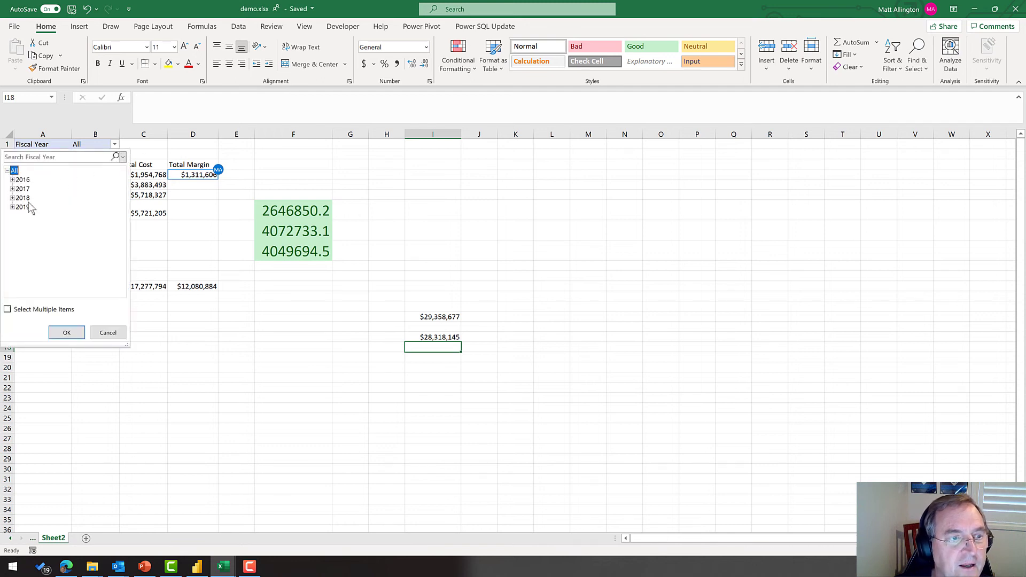
left_click(22, 198)
left_click(66, 332)
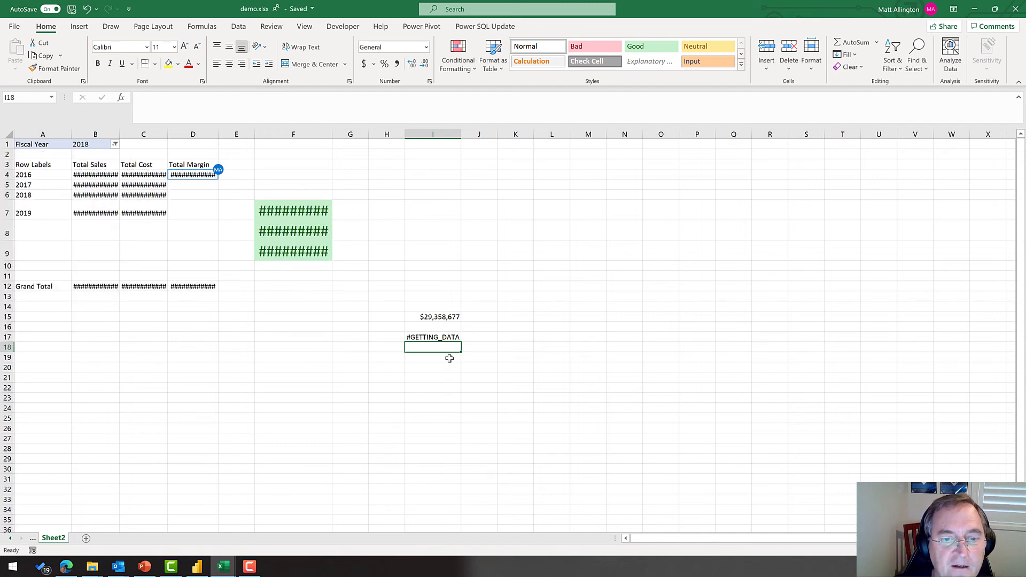
left_click(437, 336)
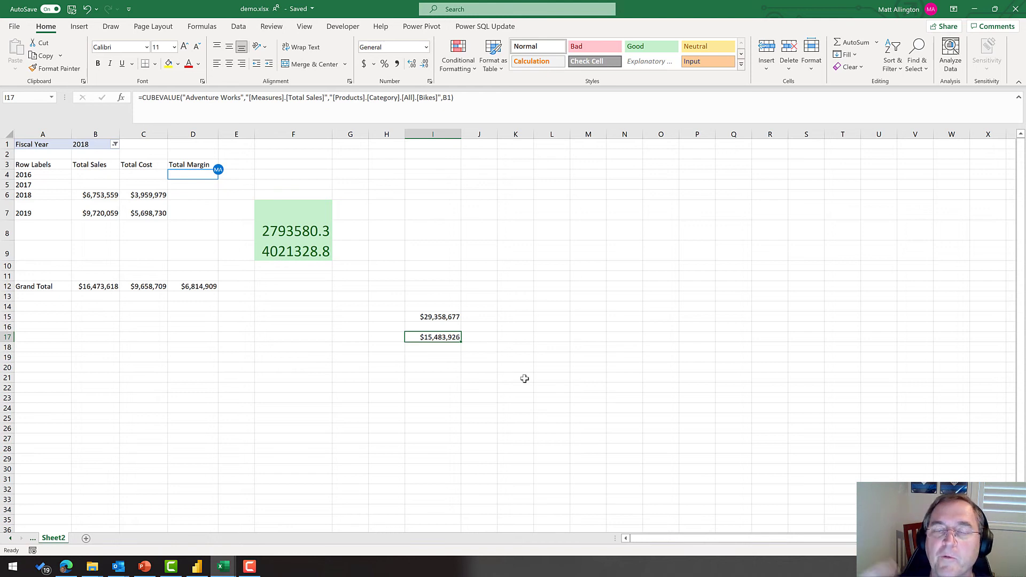
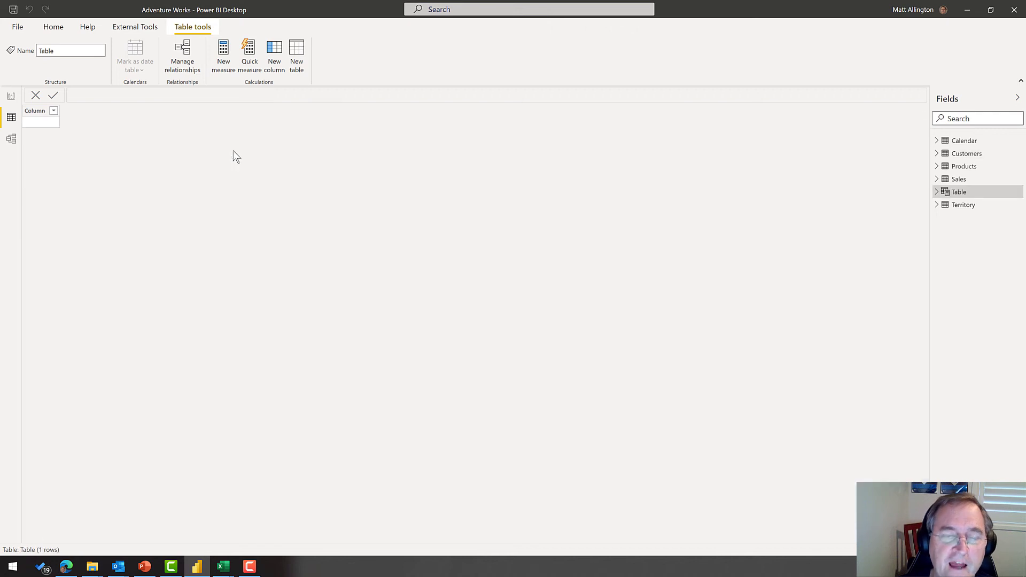
- In Power BI Desktop, start the new calculated table's formula as a SUMMARIZE of the Sales table
key("Right")
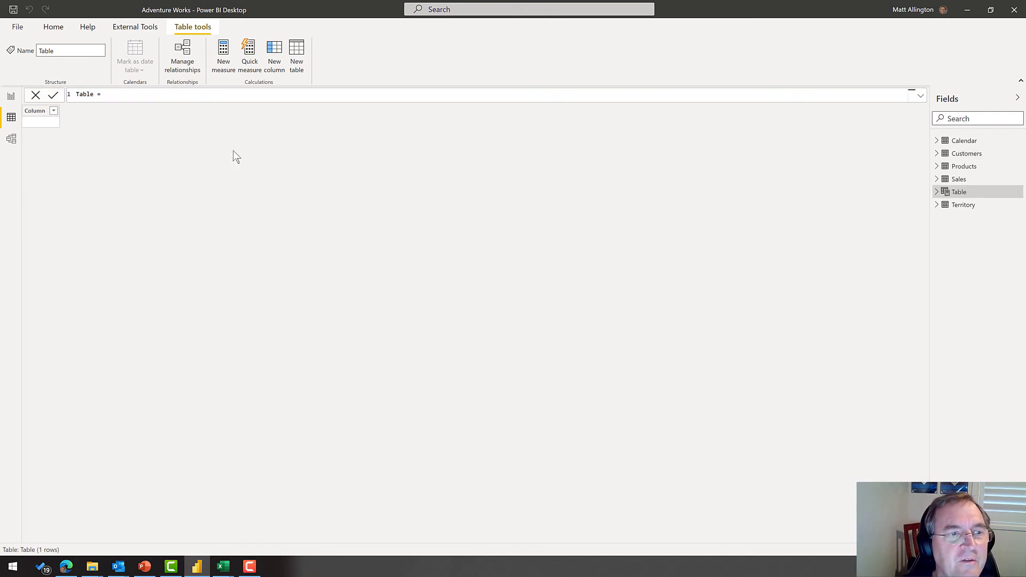
type("su")
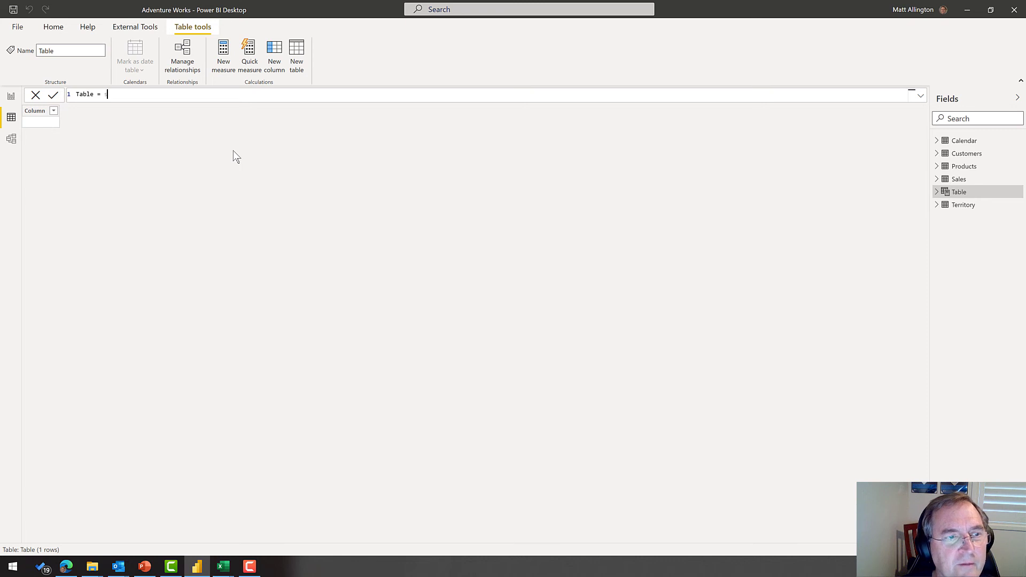
type("mmarize(")
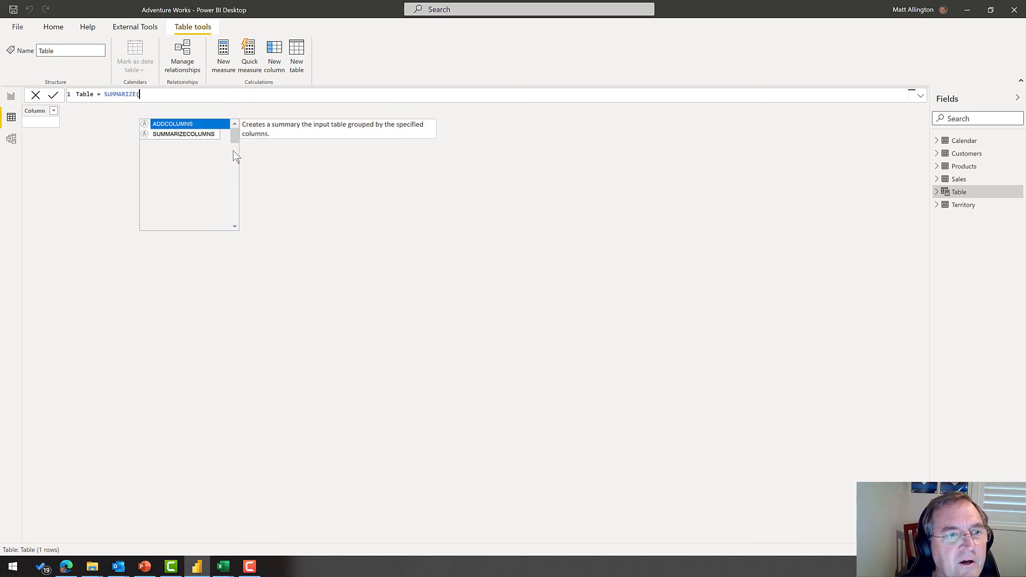
type("Sales,")
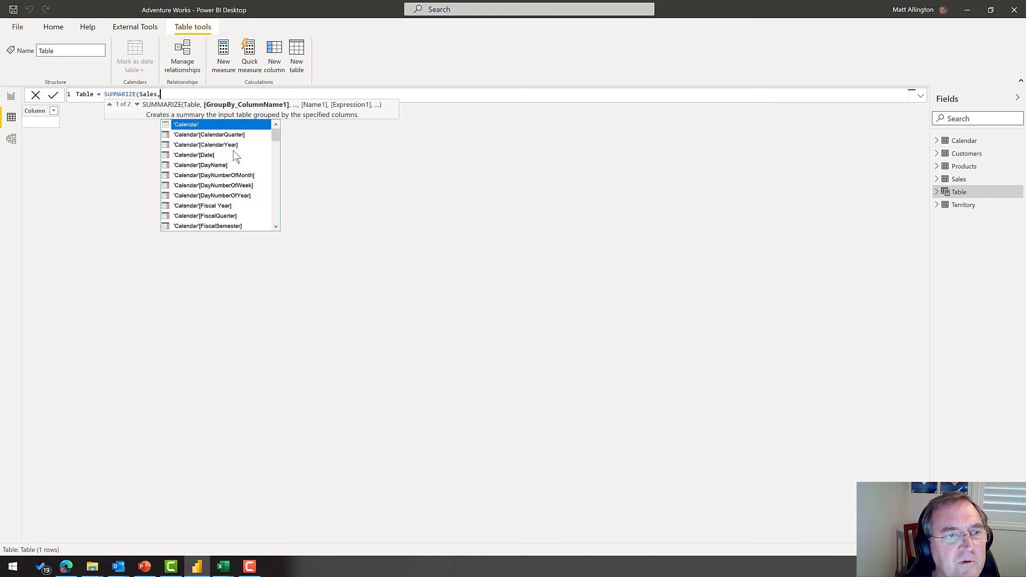
- Add Customers[CustomerKey] as the first group-by column of the SUMMARIZE formula
type("cus")
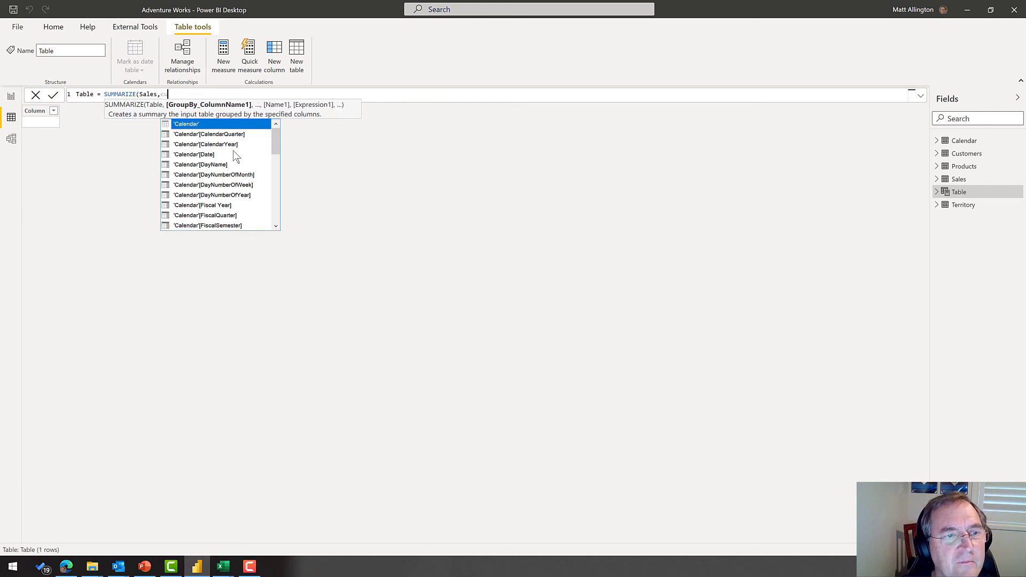
key("Down")
key("Down")
key("Down")
key("Down")
key("Tab")
type(",")
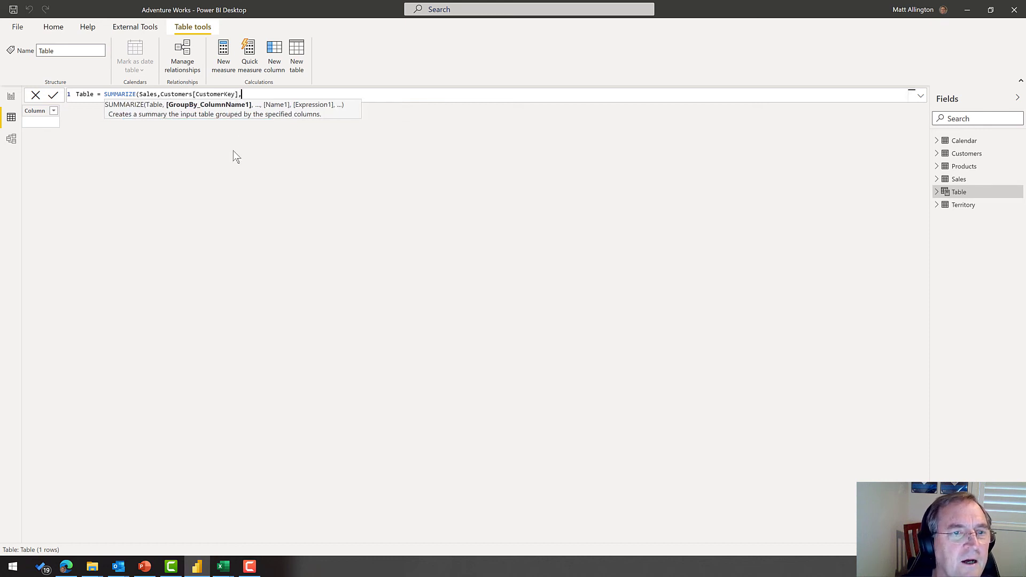
- Add Customers[Name] and Customers[Occupation] as further group-by columns of the SUMMARIZE formula
type("Customers[Name],occ")
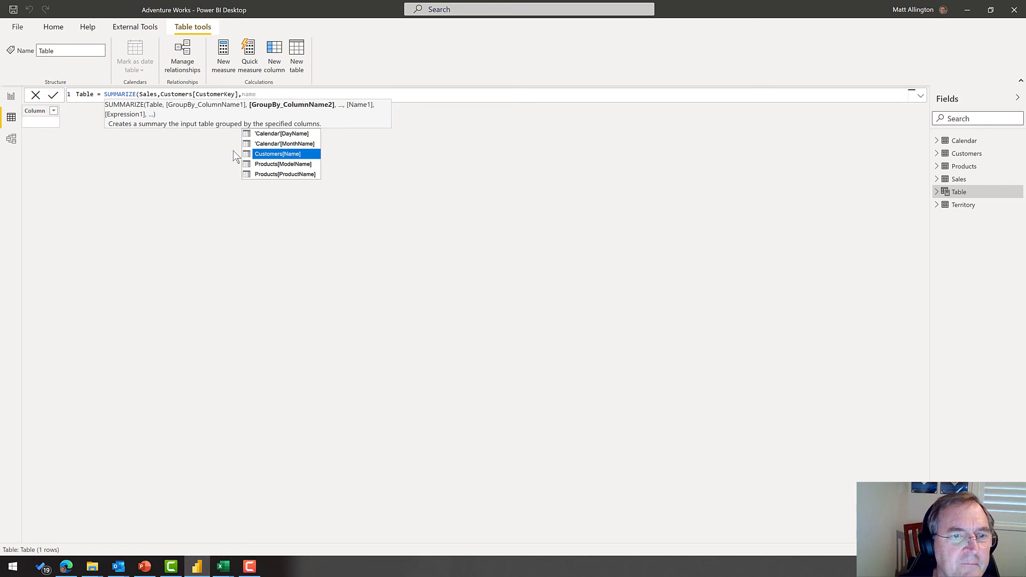
key("Tab")
type(",Customers[Occupation]")
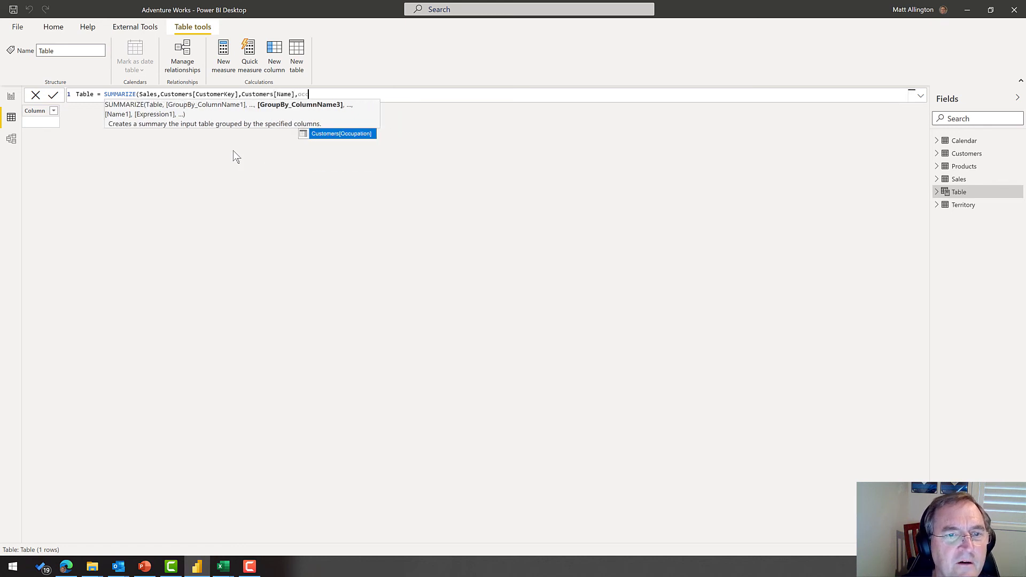
key("Tab")
- Add a "Total Sales" column based on the [Total Sales] measure and close the SUMMARIZE formula
type(",\"")
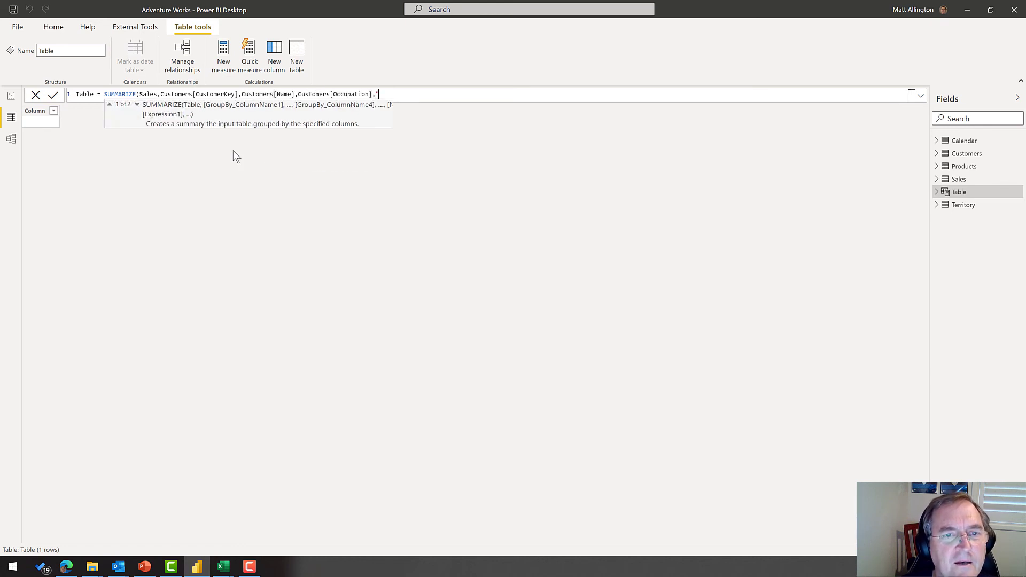
type("Total S")
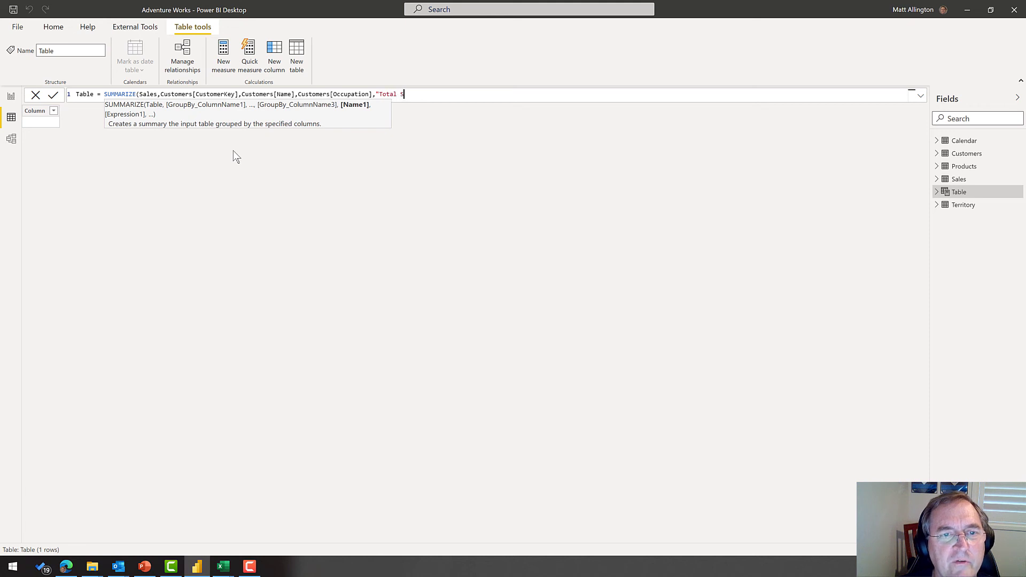
type("ales\",[to")
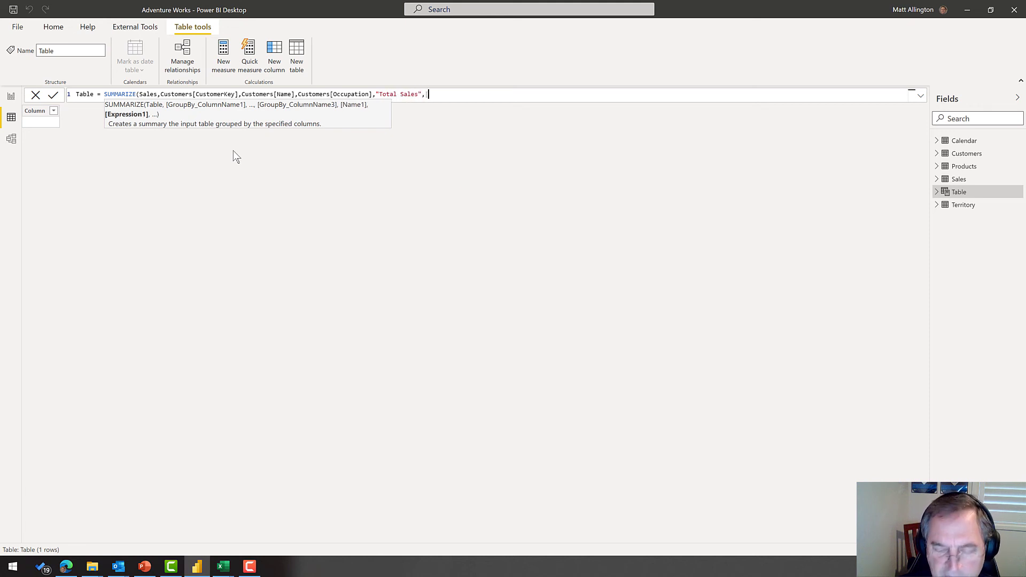
type("tal")
key("Down")
key("Down")
key("Tab")
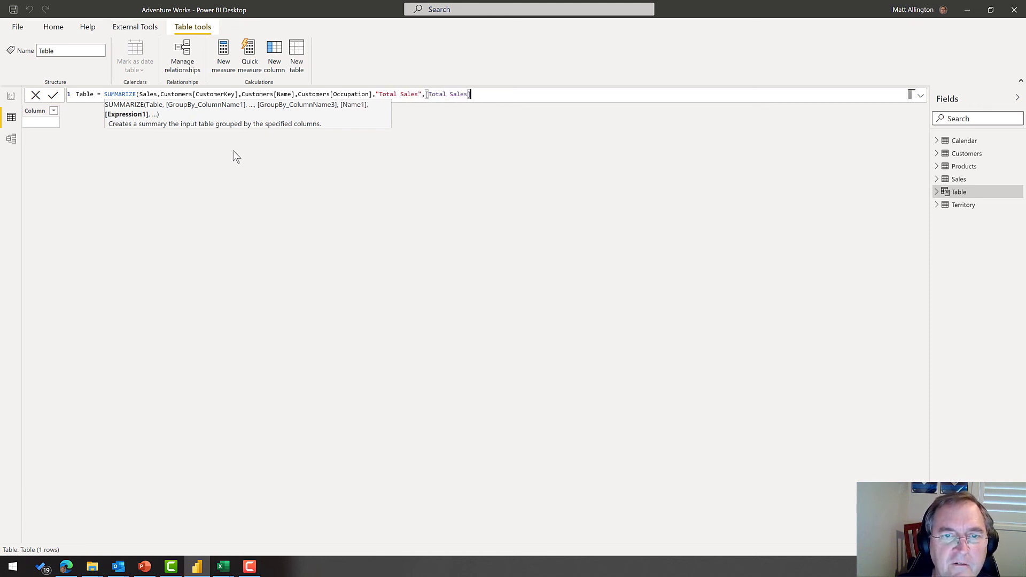
type(")")
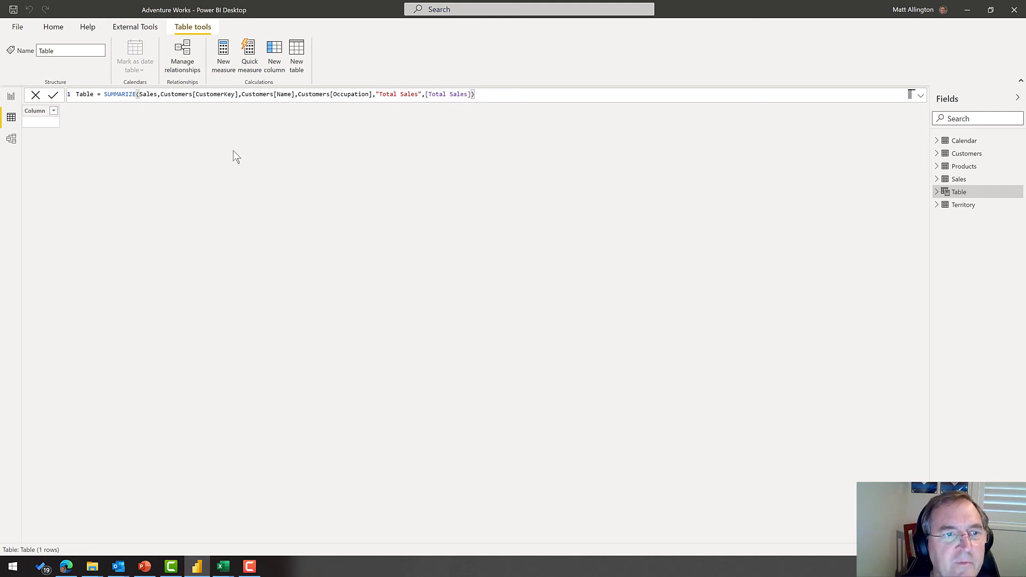
- Commit the SUMMARIZE formula to create the calculated table and review its customer rows
key("Return")
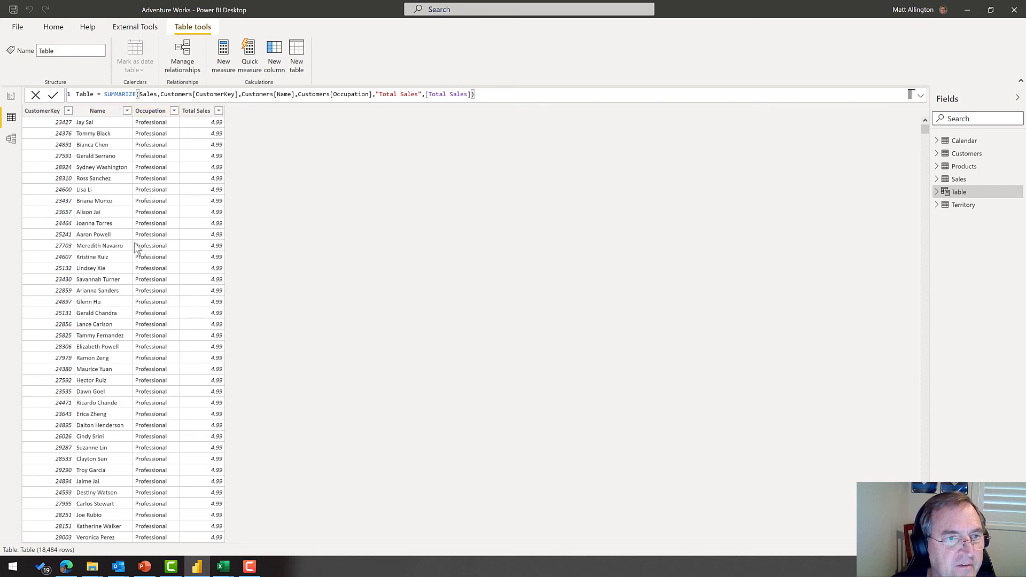
scroll(868, 135, "down", 8)
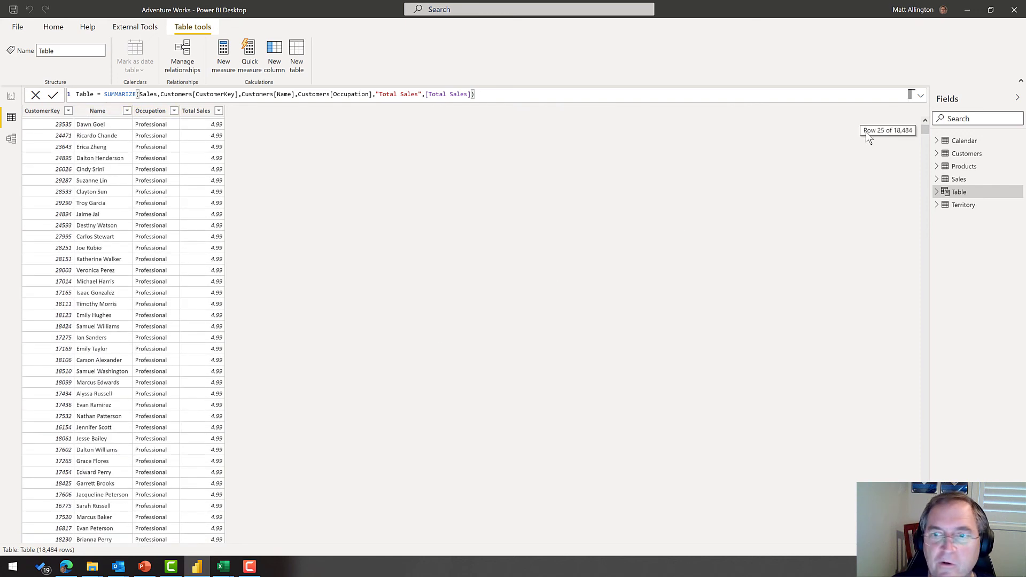
left_click_drag(920, 130, 874, 380)
scroll(211, 294, "down", 6)
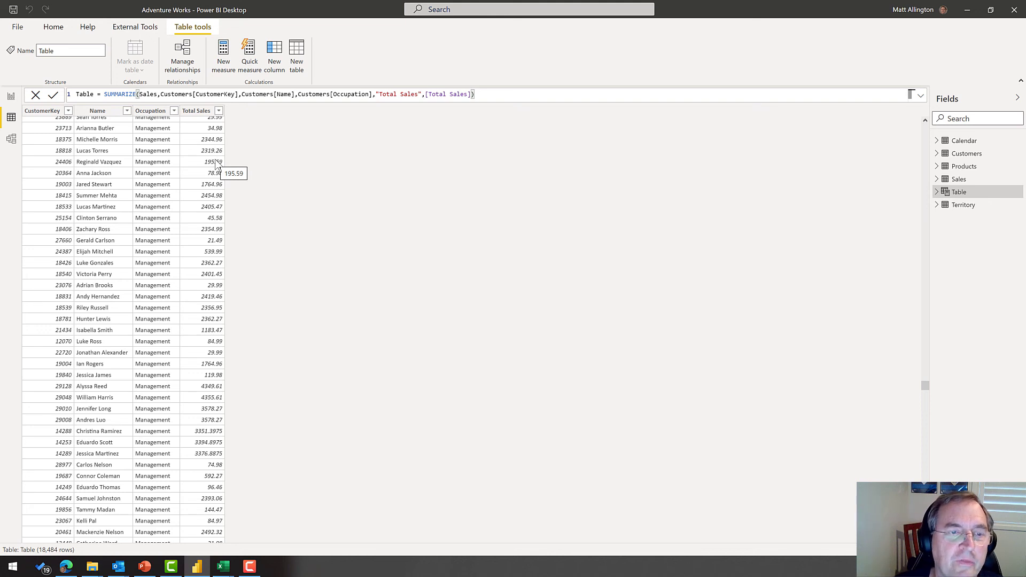
- Insert Customers[Phone] as a group-by column after Customers[Occupation] in the SUMMARIZE formula and commit the change
left_click(372, 94)
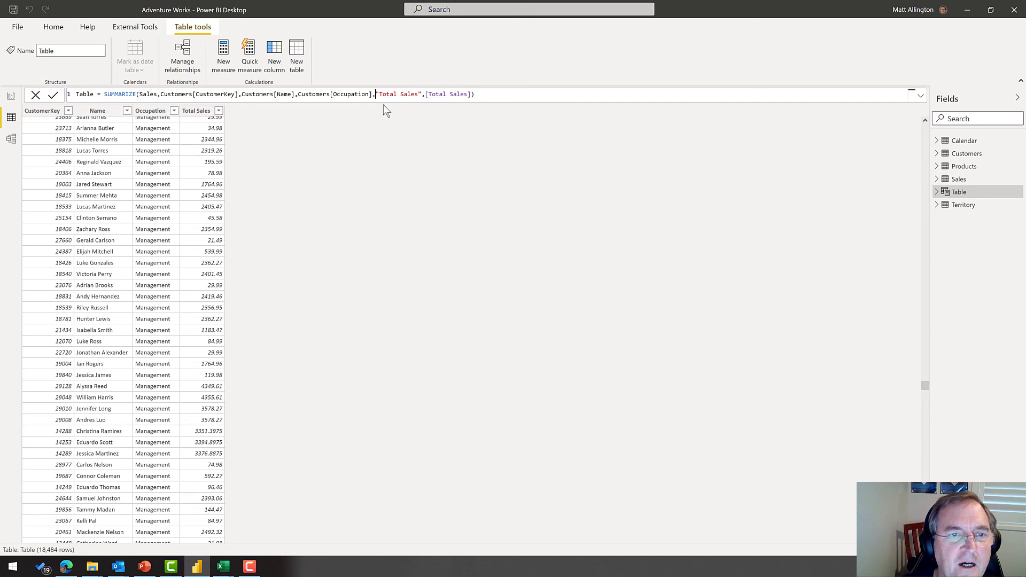
type("Customers[Phone]")
key("Tab")
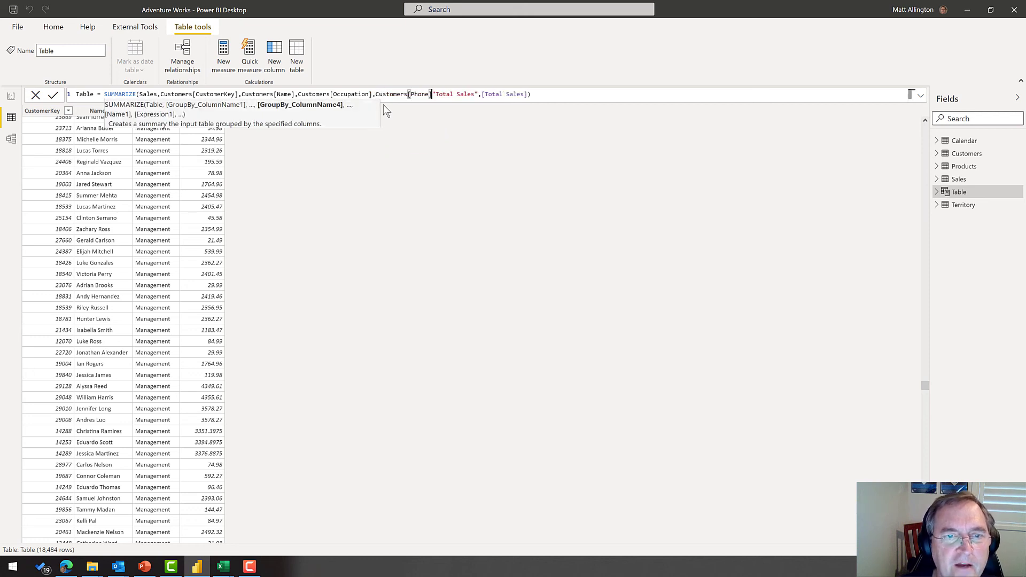
type(",")
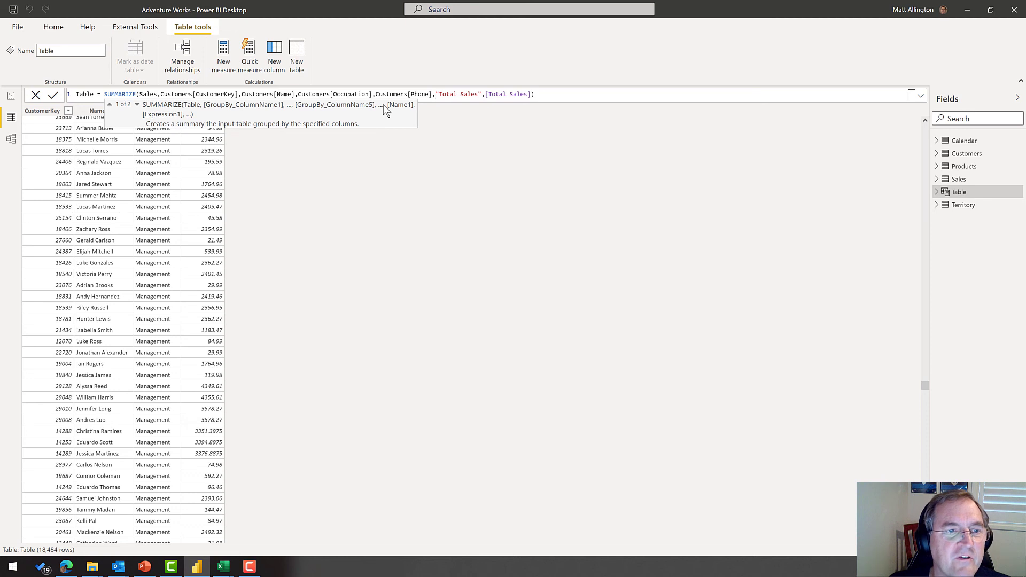
key("Return")
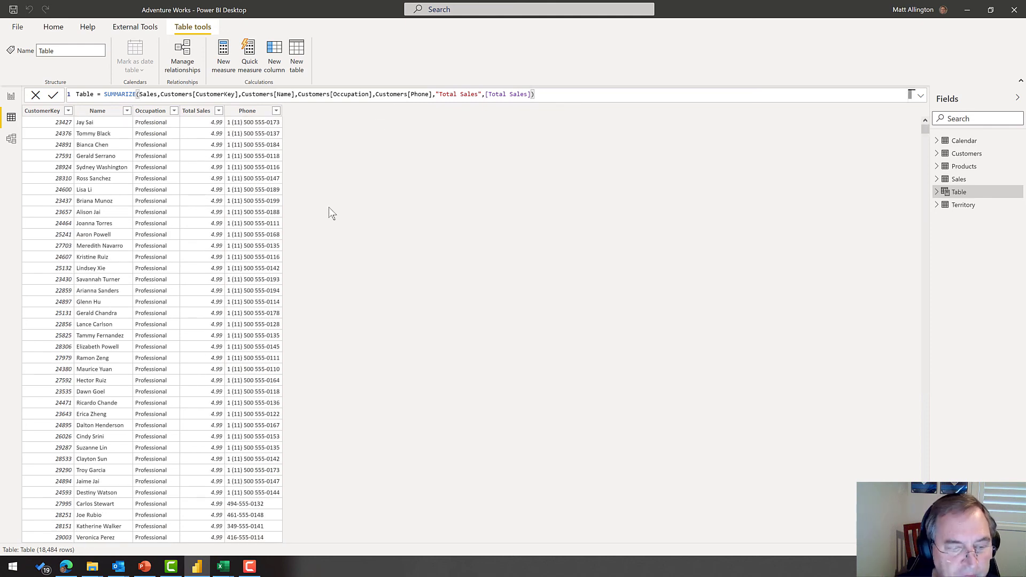
- Switch to demo.xlsx in Excel, drill through the PivotTable's 2016 Total Sales value, and clear the description in A1 of the new sheet
mouse_move(229, 571)
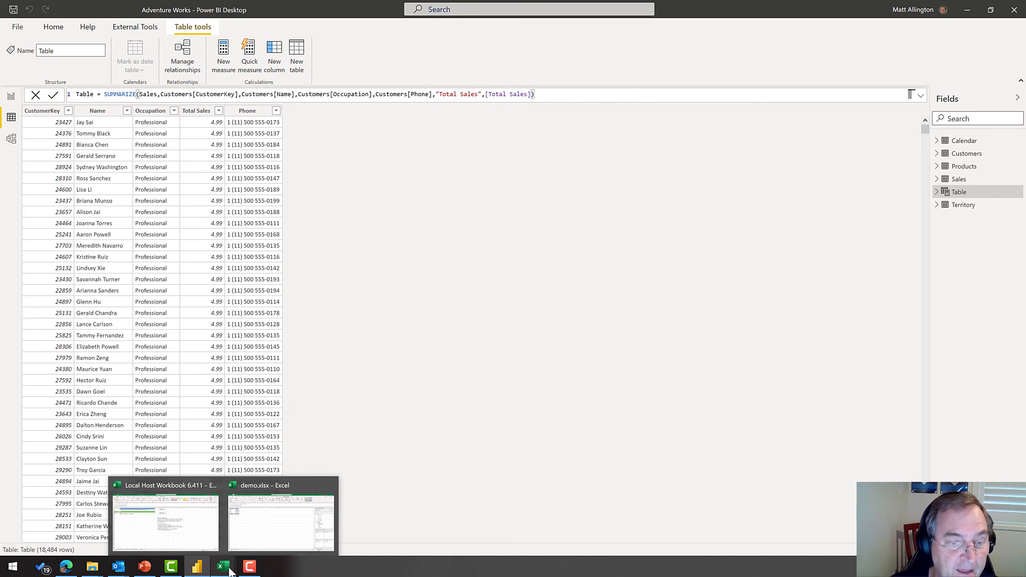
left_click(247, 530)
left_click(227, 566)
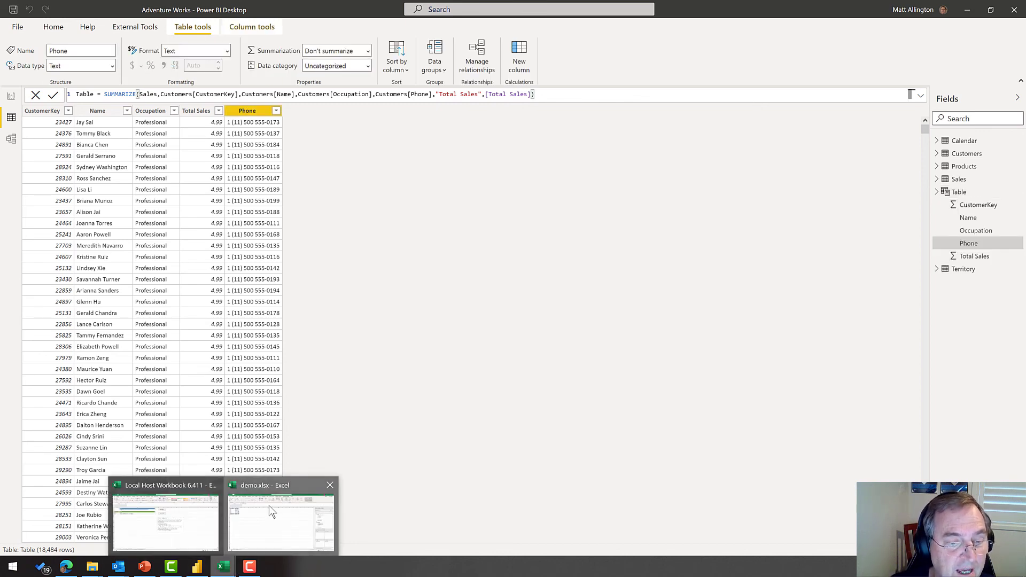
left_click(268, 505)
left_click(187, 246)
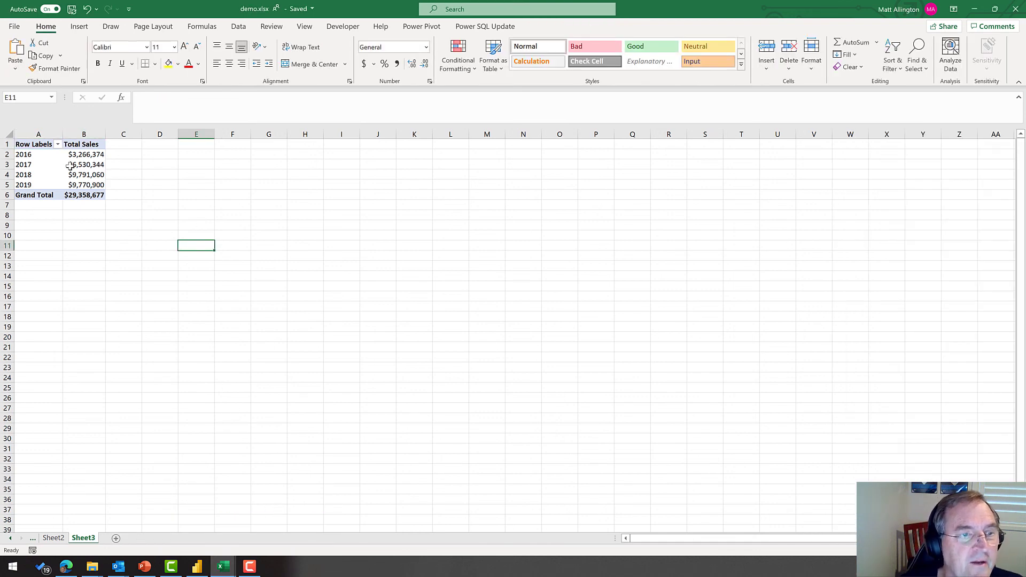
left_click(51, 155)
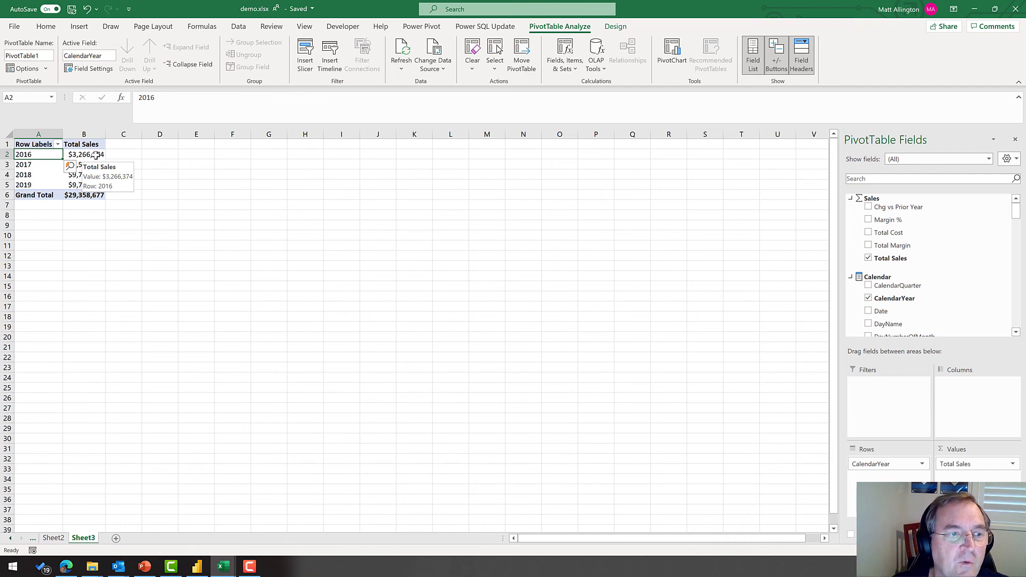
double_click(97, 155)
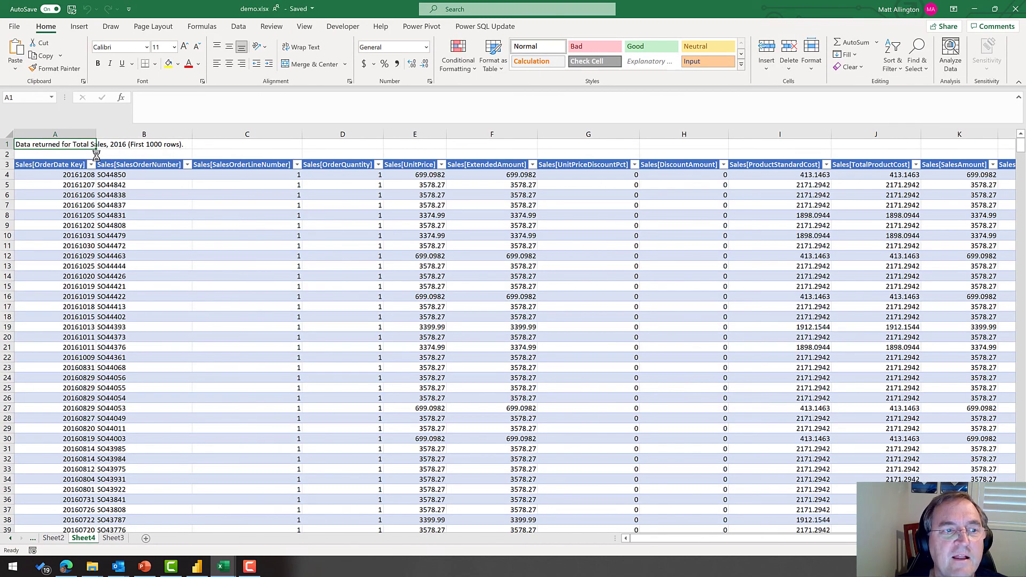
key("Delete")
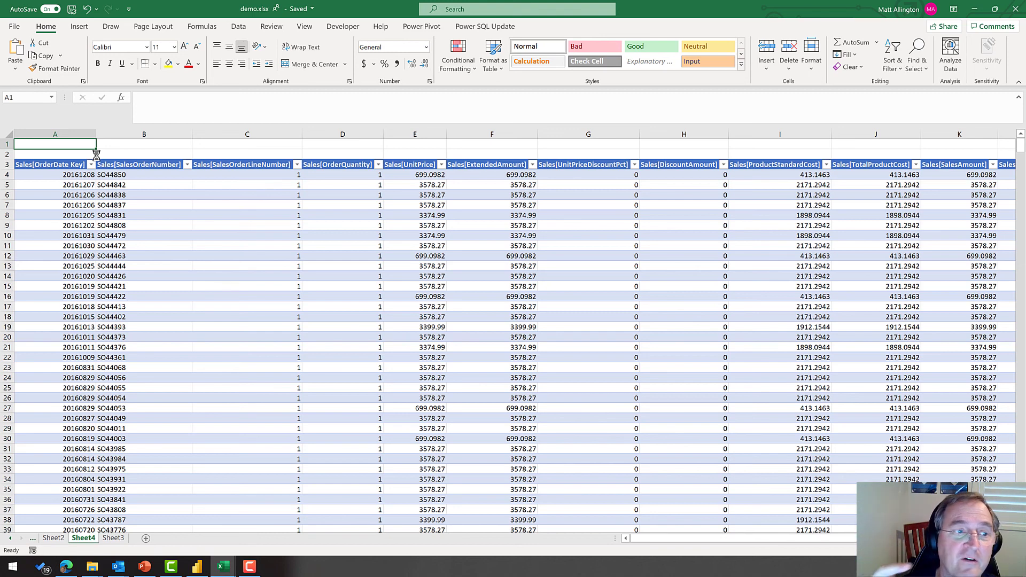
- Examine the drill-through table on Sheet4, including its headers and table name, and compare it with the PivotTable on Sheet3
left_click(147, 215)
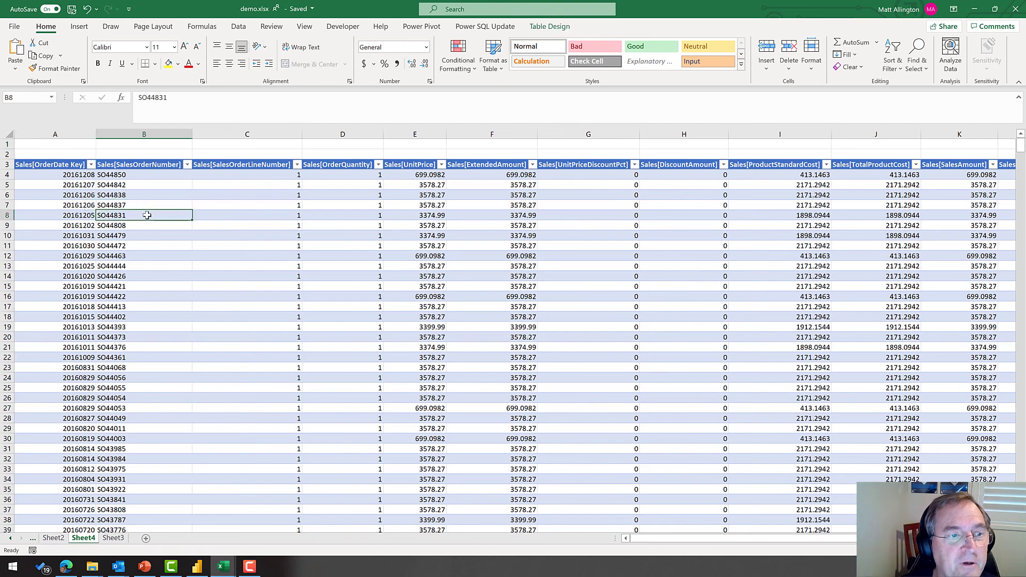
key("Left")
key("Up")
key("Up")
key("Up")
key("Up")
key("Up")
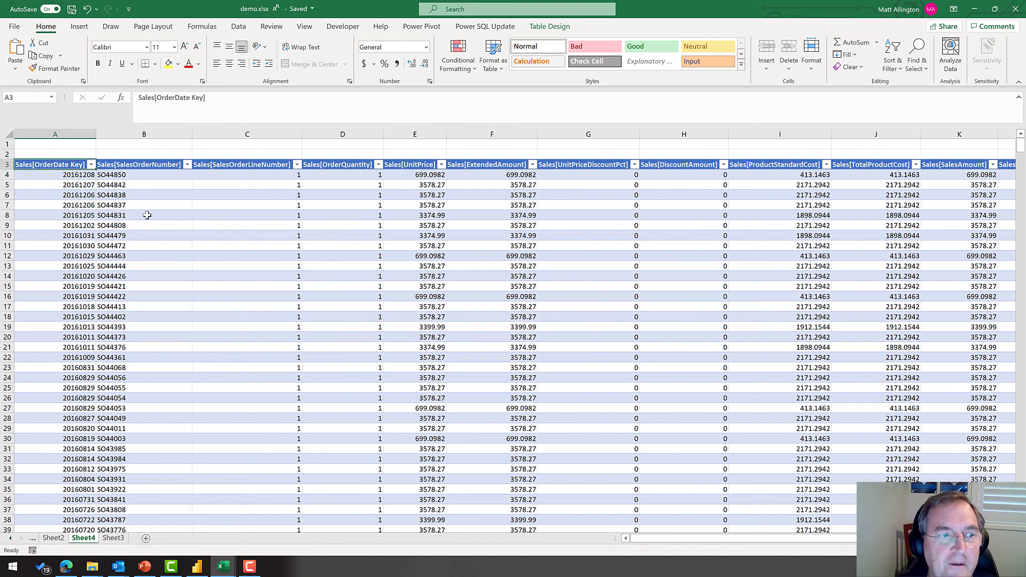
left_click(251, 192)
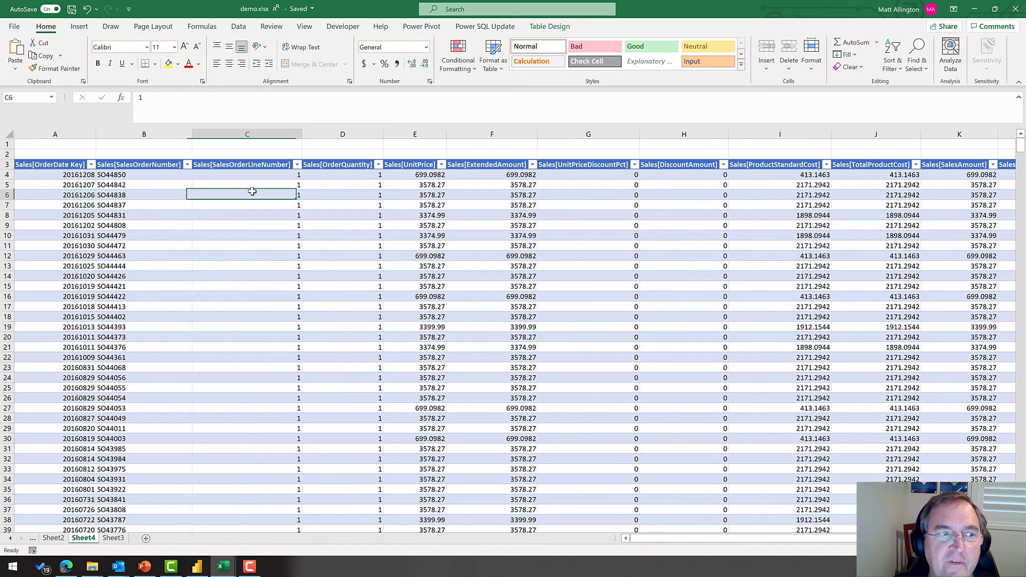
left_click(546, 27)
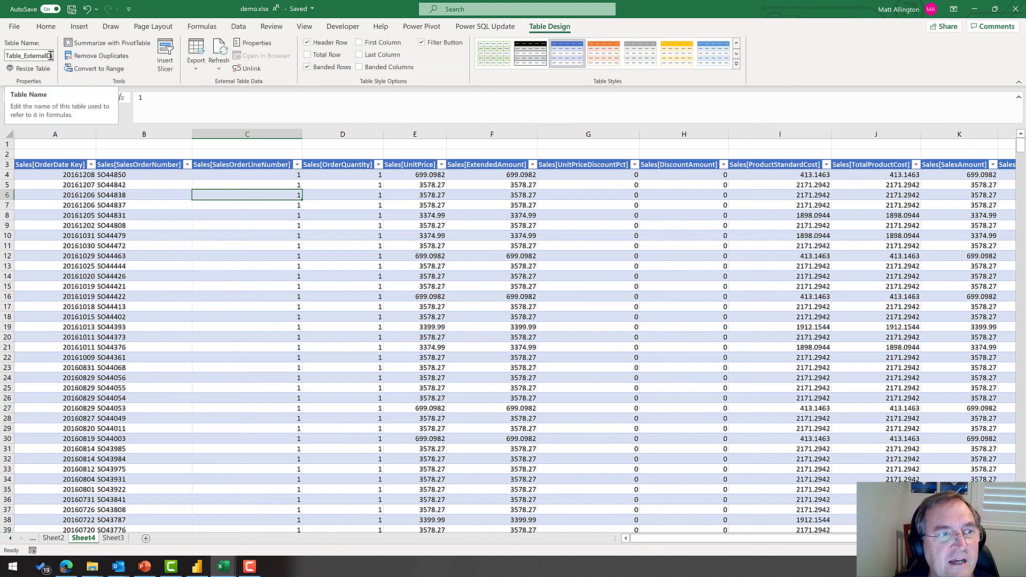
left_click(298, 213)
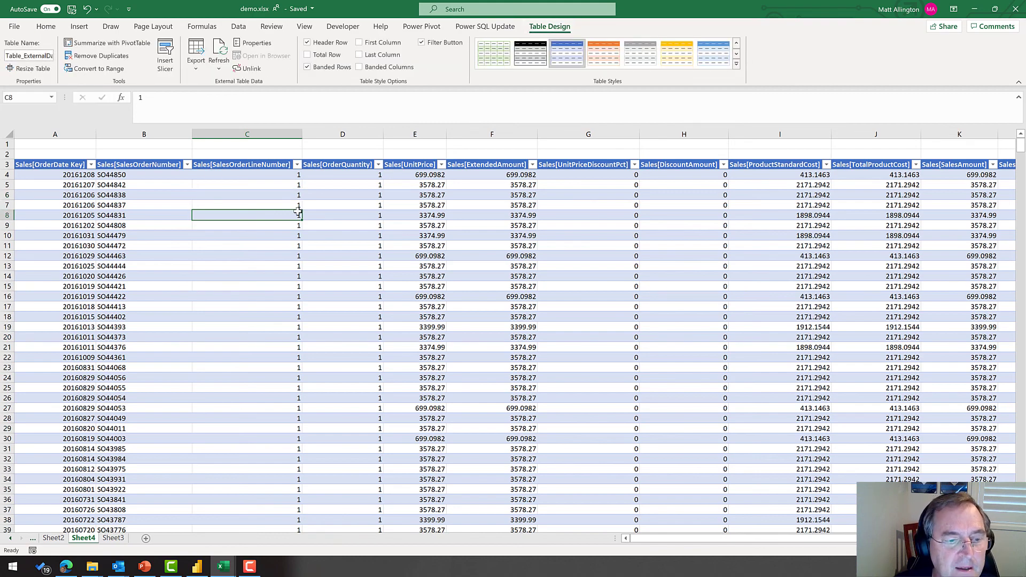
scroll(298, 212, "down", 1)
key("ctrl+Up")
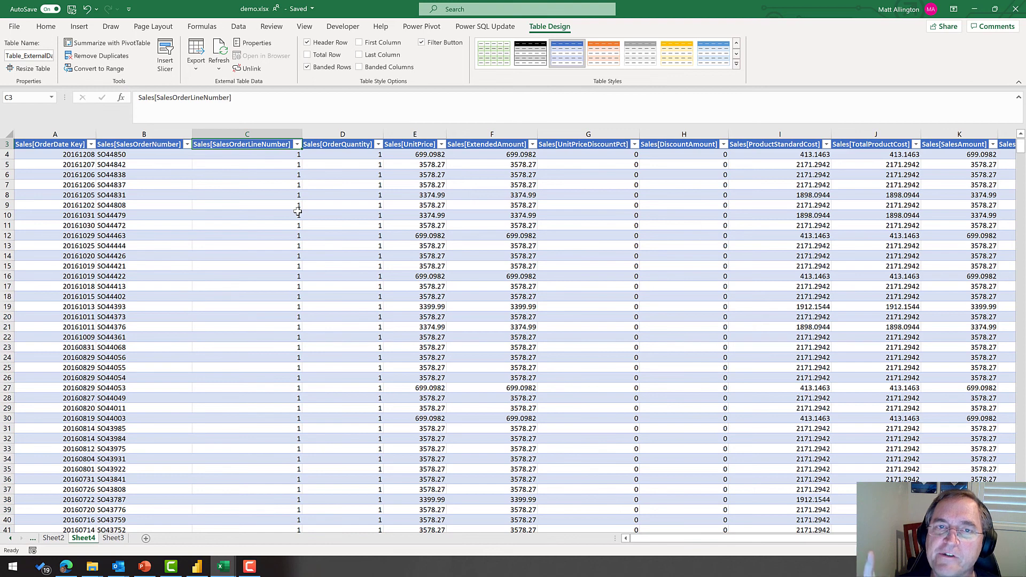
left_click(121, 540)
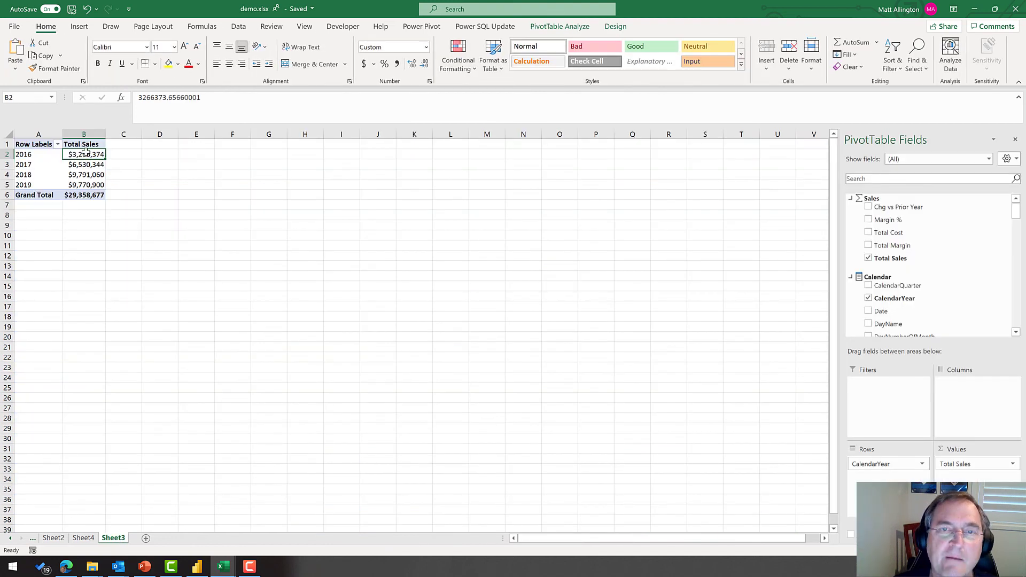
left_click(90, 541)
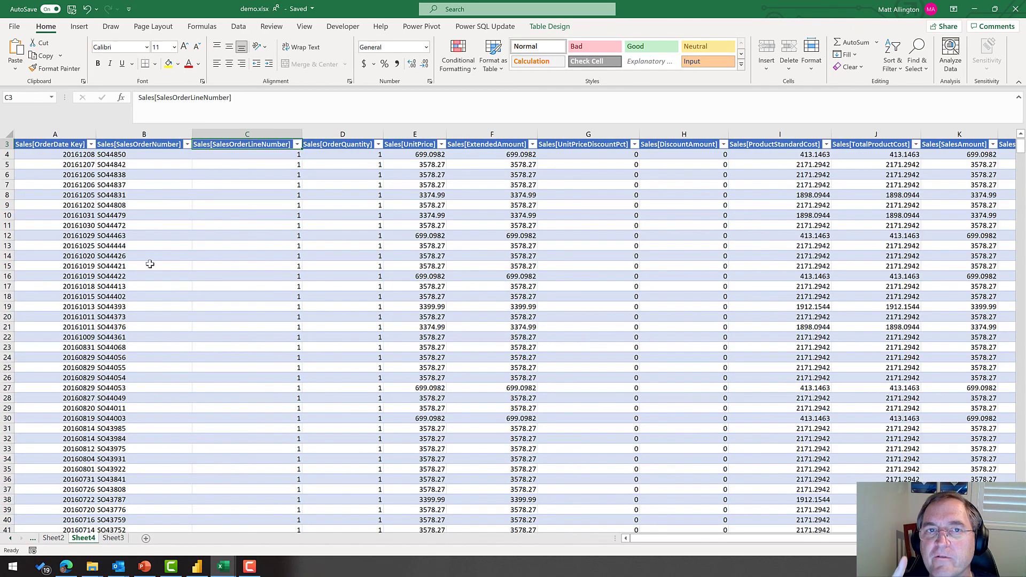
- Open the drill-through table's OLE DB query for editing and clear its existing command text
left_click(291, 185)
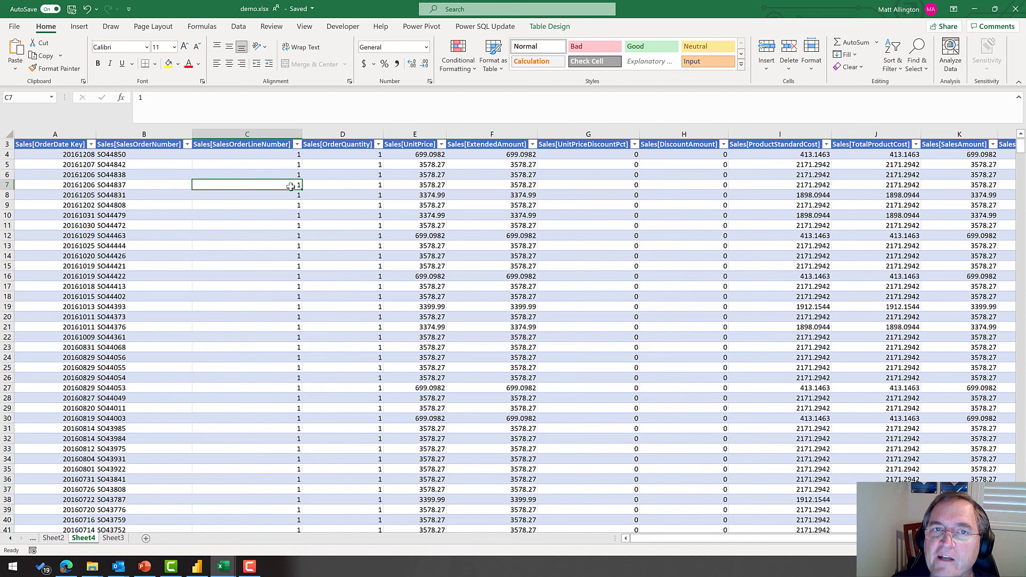
right_click(289, 186)
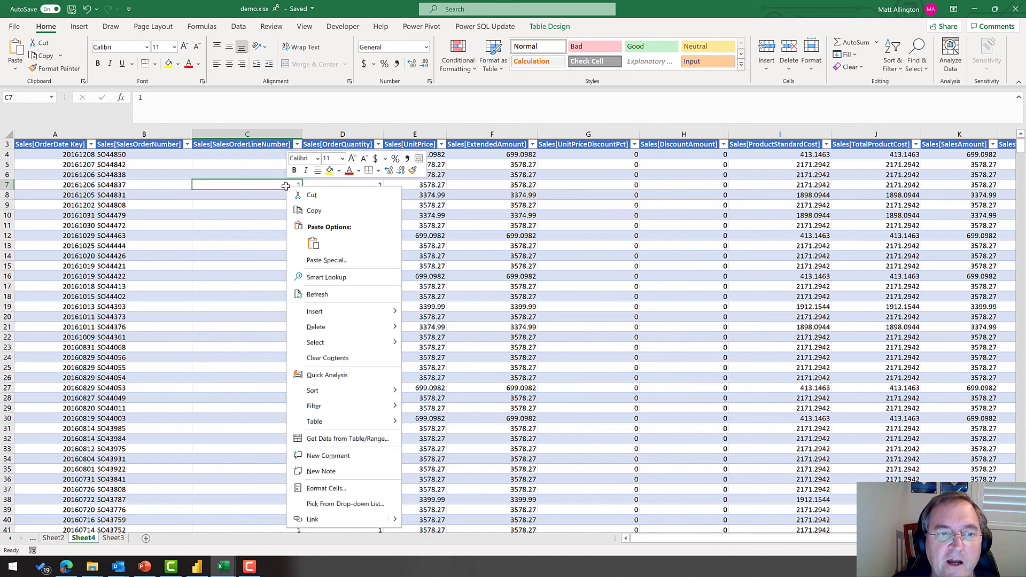
mouse_move(347, 419)
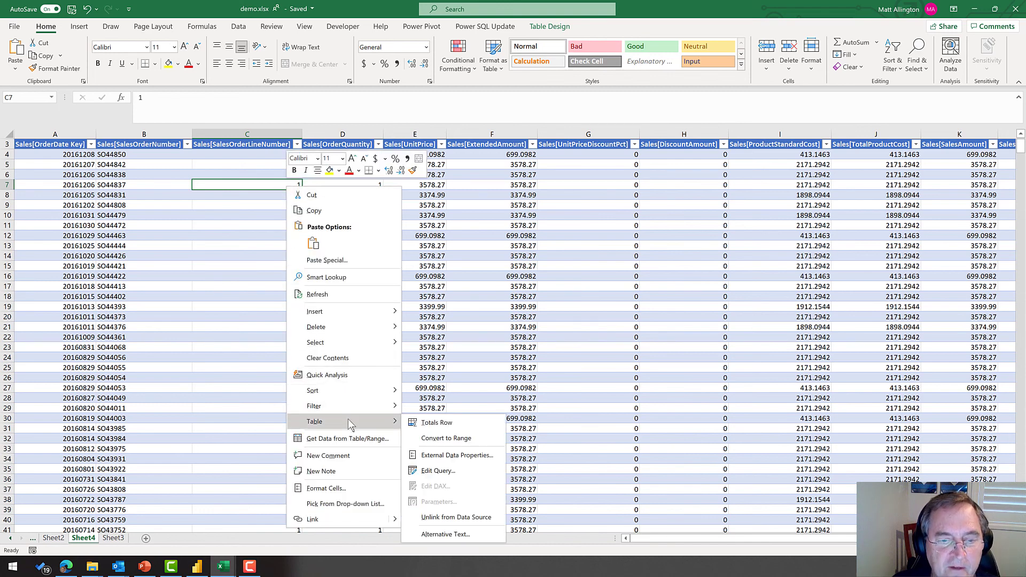
left_click(458, 470)
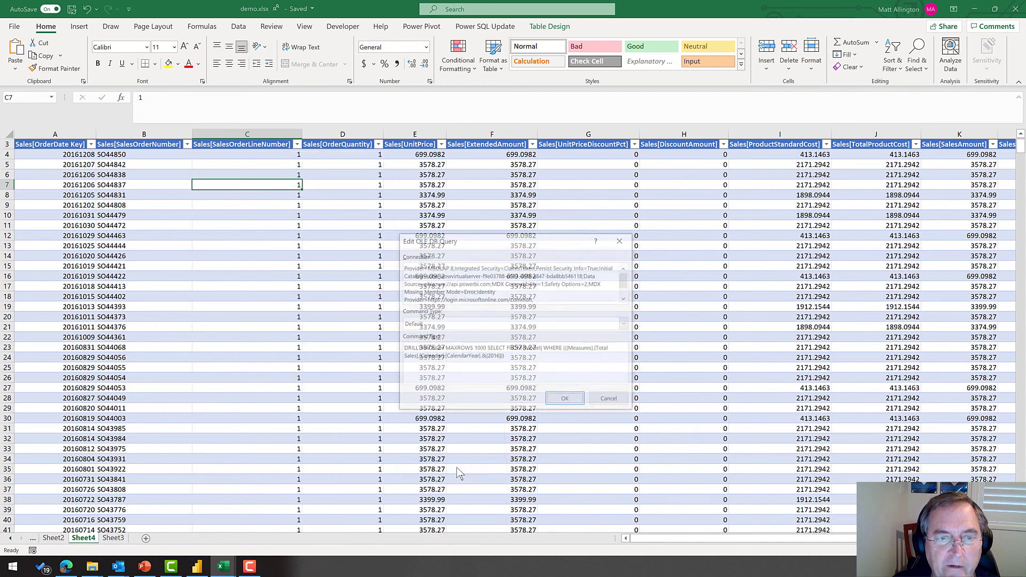
left_click_drag(510, 240, 460, 218)
left_click_drag(466, 338, 353, 327)
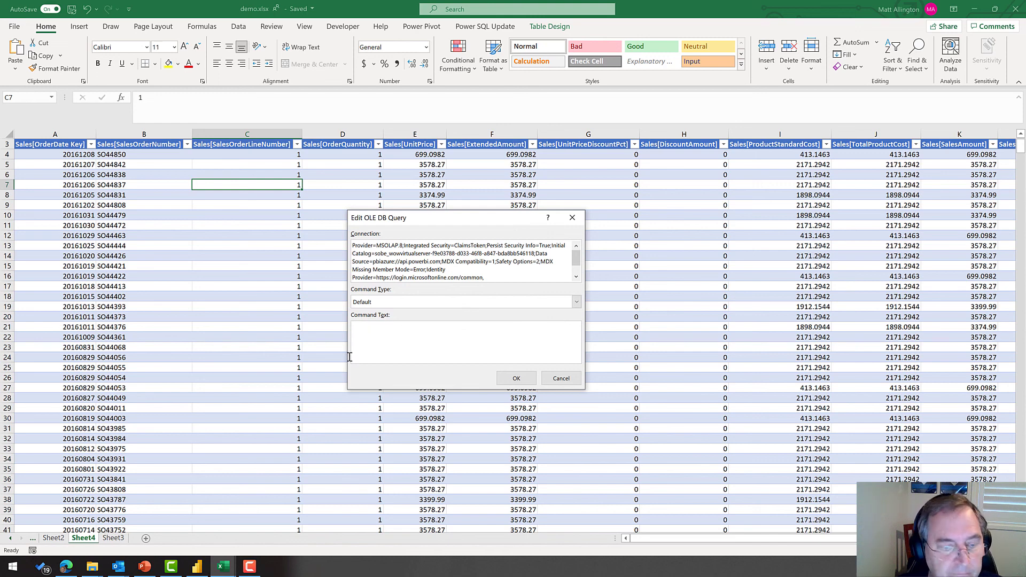
- Switch to Power BI Desktop and copy the complete SUMMARIZE expression from the calculated table's formula, leaving out "Table ="
left_click(196, 567)
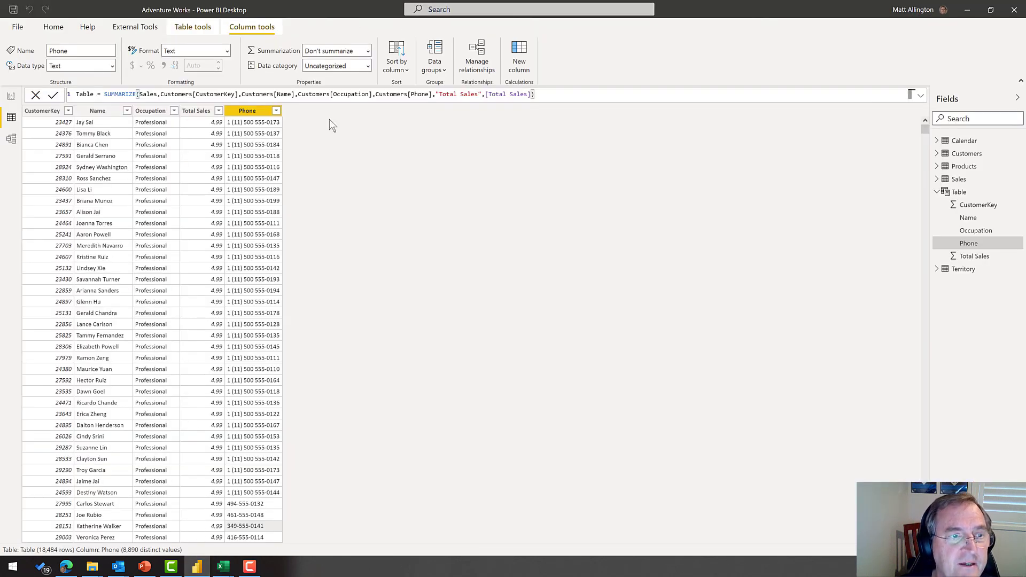
left_click_drag(535, 95, 106, 95)
key("ctrl+c")
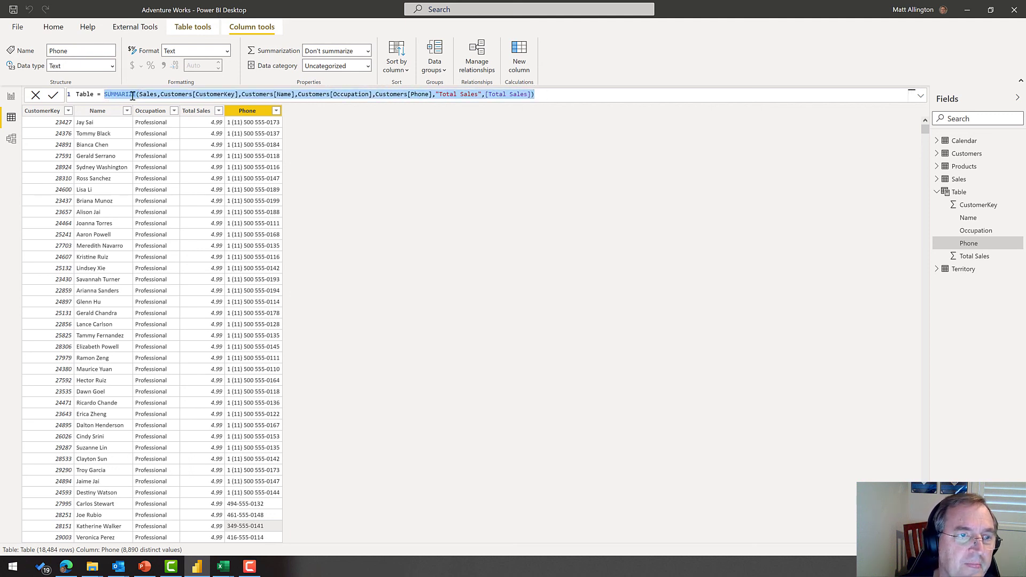
- Return to demo.xlsx in Excel, set the query's command text to EVALUATE followed by the copied SUMMARIZE expression, and apply it
left_click(224, 567)
left_click(278, 527)
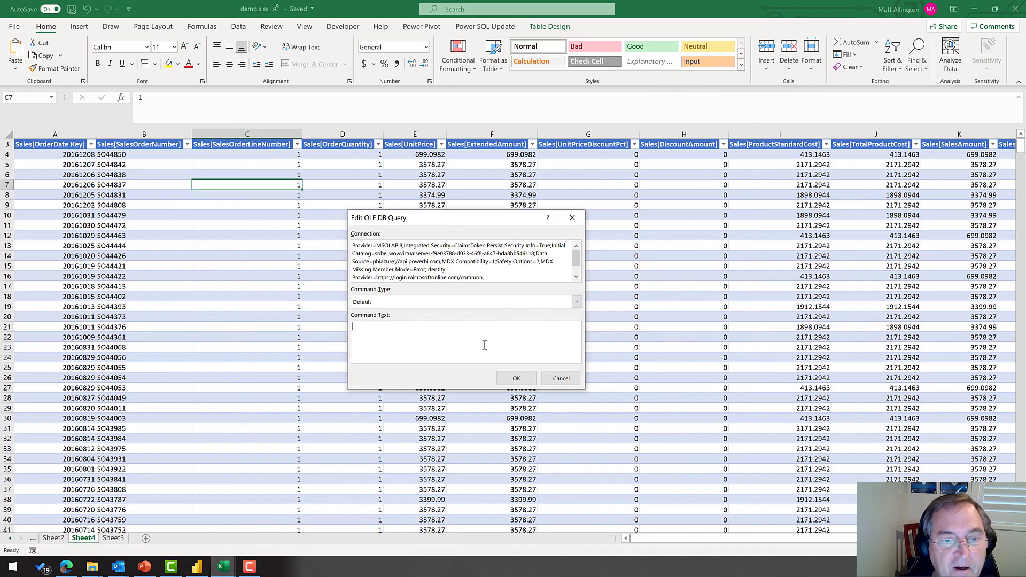
type("EVALUATE")
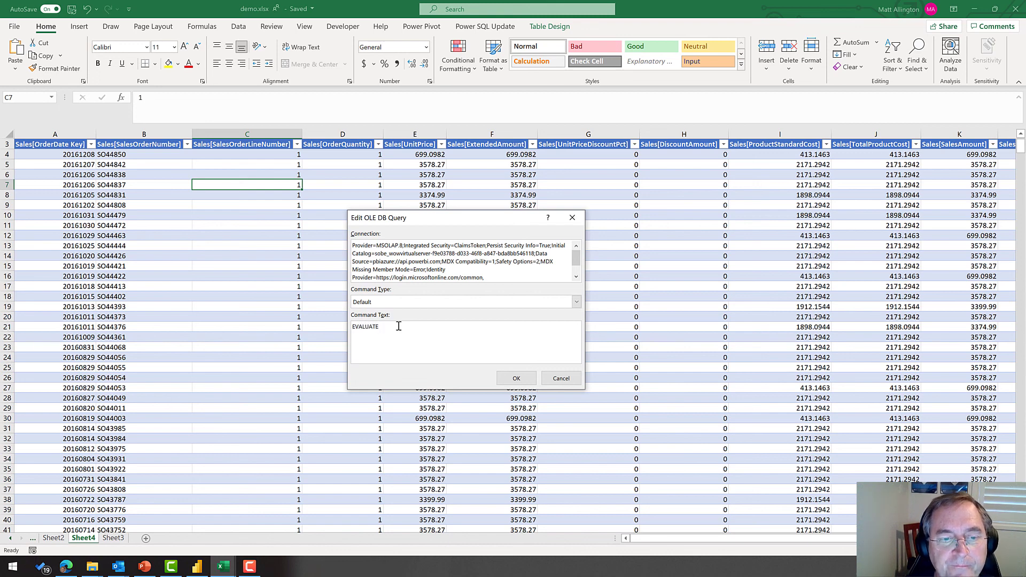
key("ctrl+v")
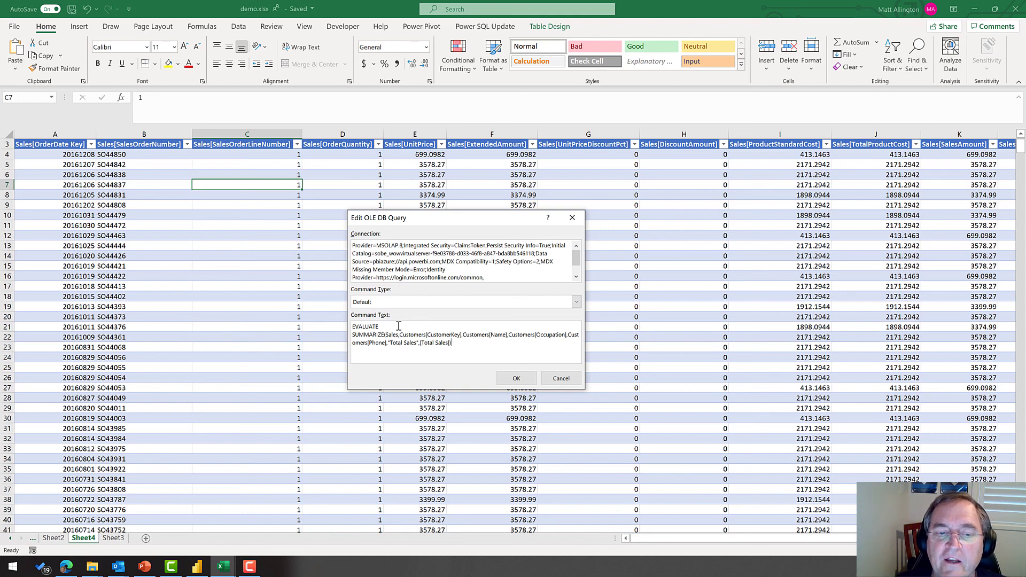
left_click(512, 379)
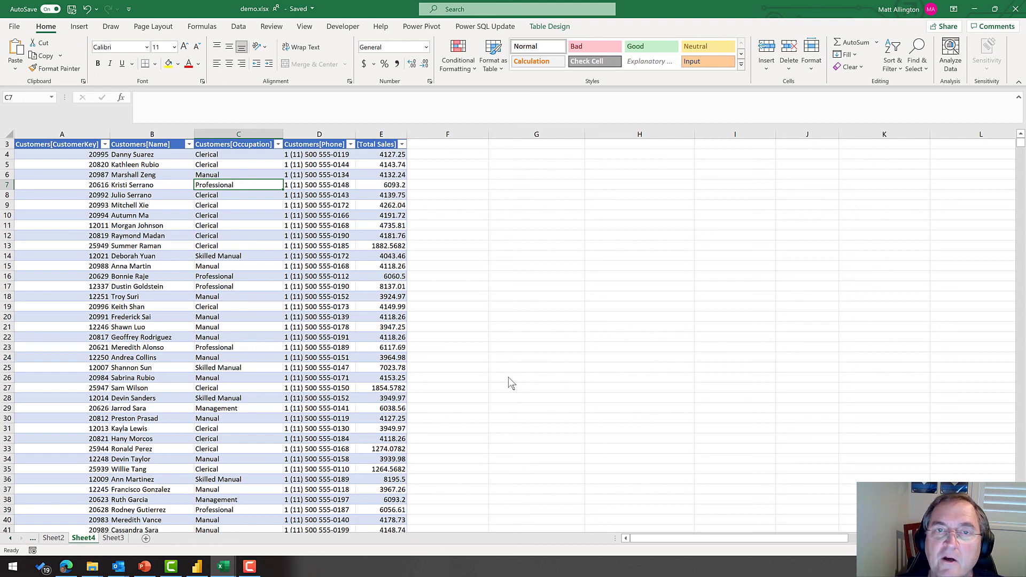
- Check the refreshed customer table on Sheet4 from its last row back to the start of the sheet
key("Left")
key("Left")
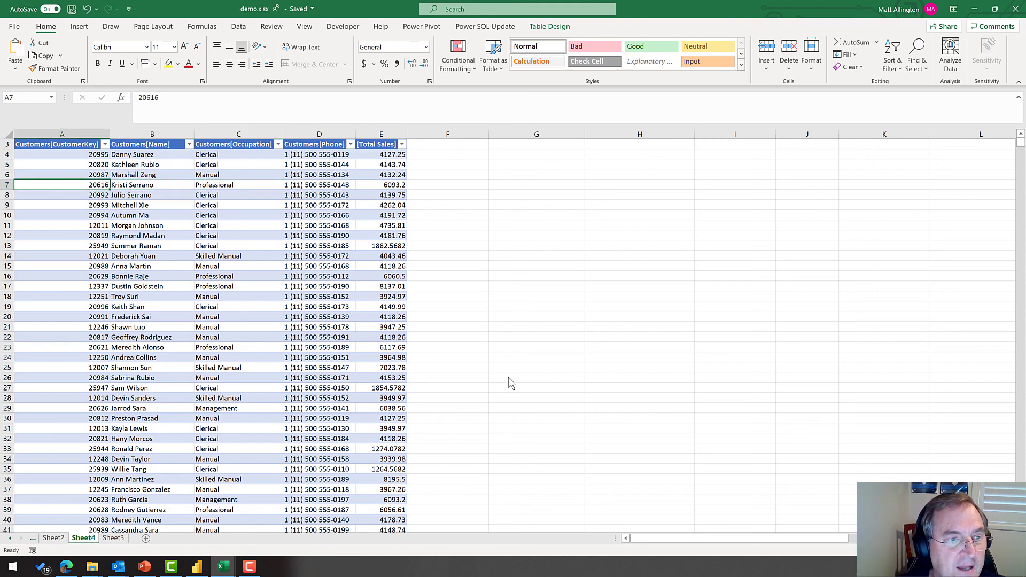
key("ctrl+Down")
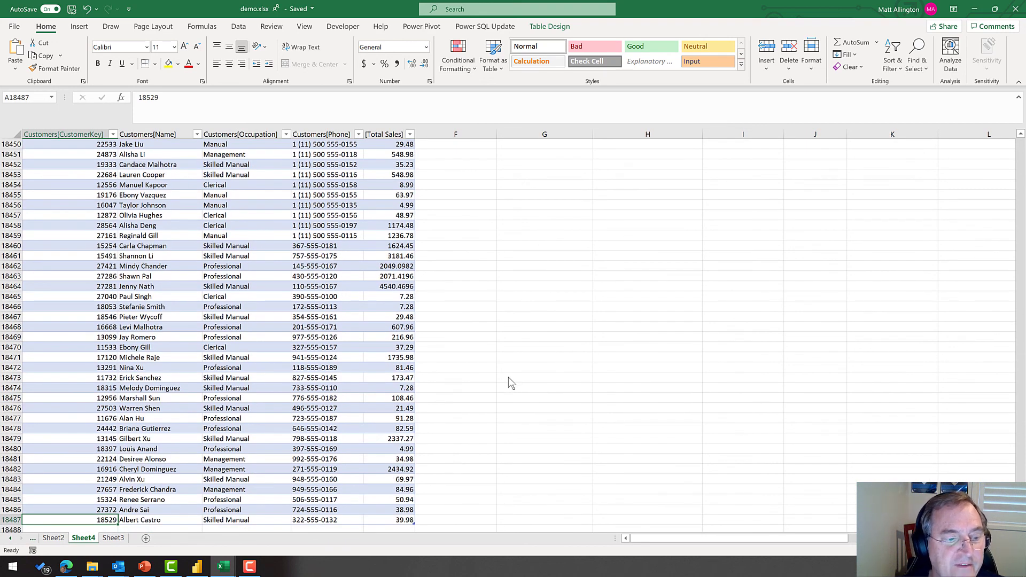
key("ctrl+Home")
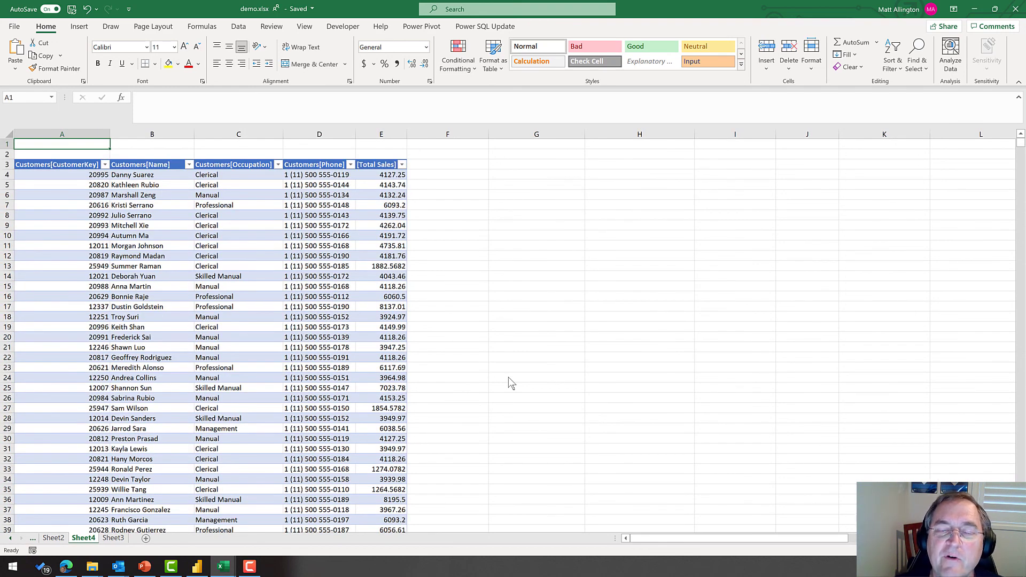
left_click(335, 274)
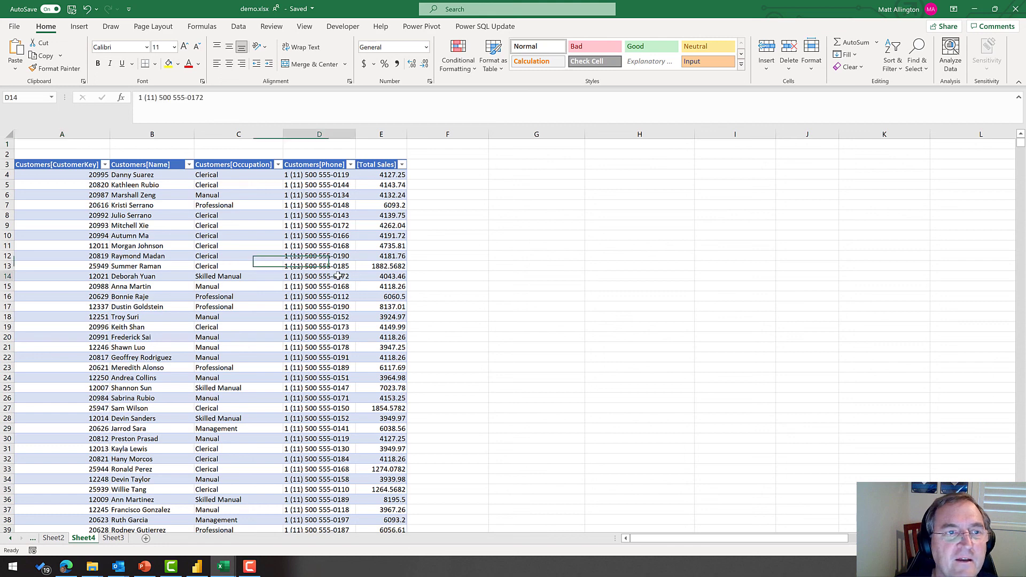